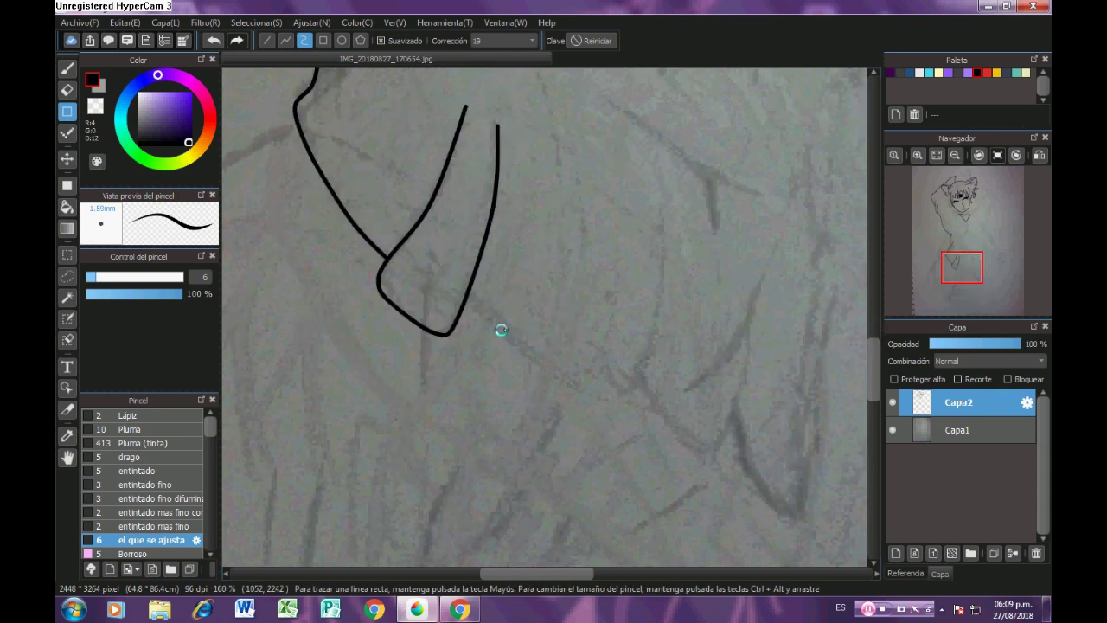
Ink a curved fold along the shirt's lower hem over the sketch with the curve tool on Capa2.
drag(677, 444, 548, 391)
click(326, 235)
click(538, 380)
double_click(617, 76)
scroll(566, 216, down, 2)
scroll(565, 214, up, 4)
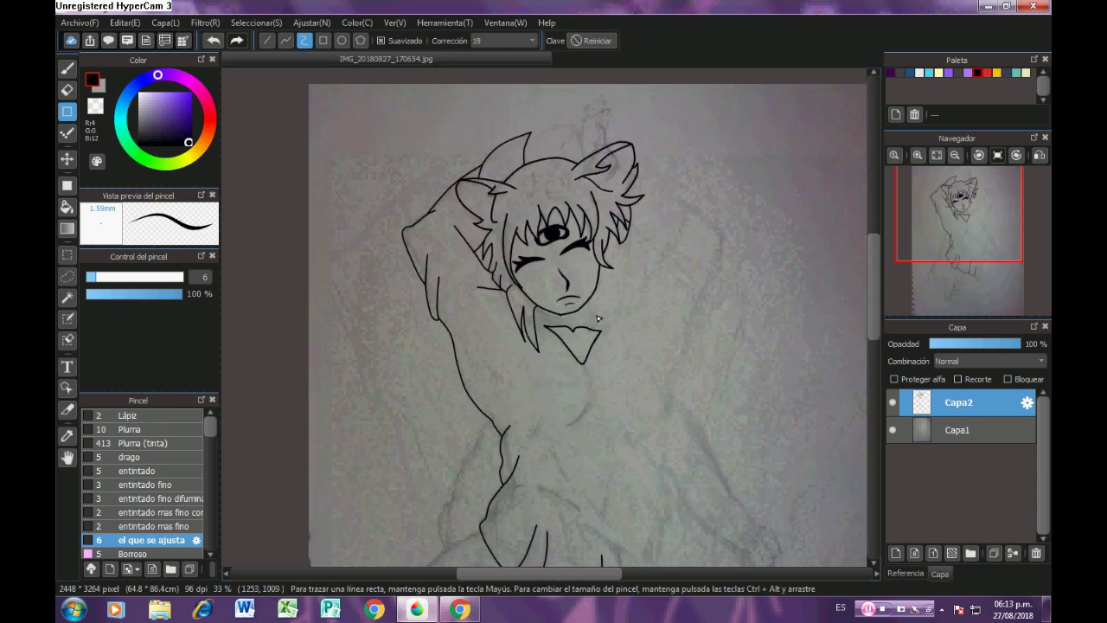
Erase the upper part of the outer hair lock line beside the chin.
scroll(507, 305, up, 5)
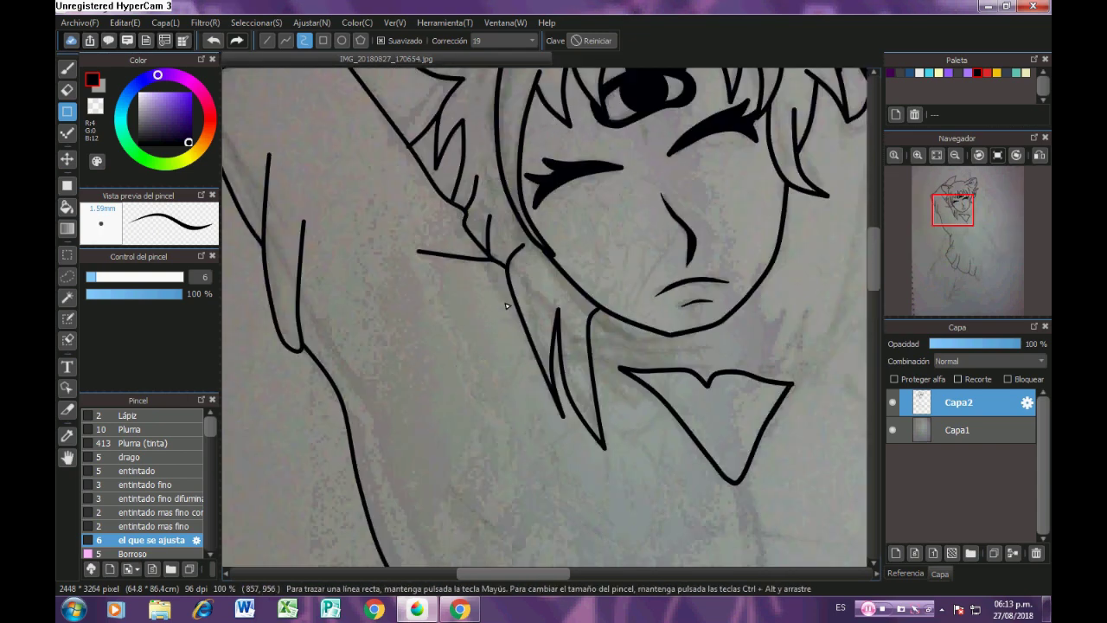
click(67, 90)
scroll(577, 375, up, 2)
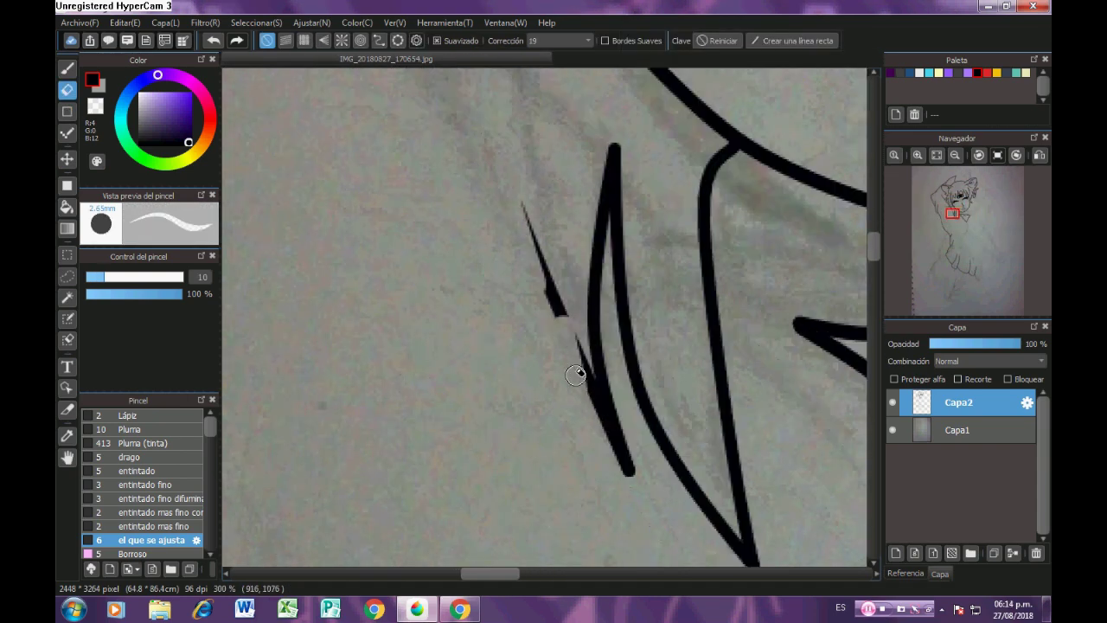
scroll(554, 346, down, 2)
Redraw the outer hair lock beside the chin as a smooth curve starting from the hair junction under the ear.
click(67, 112)
scroll(528, 229, up, 2)
click(507, 230)
scroll(485, 225, down, 2)
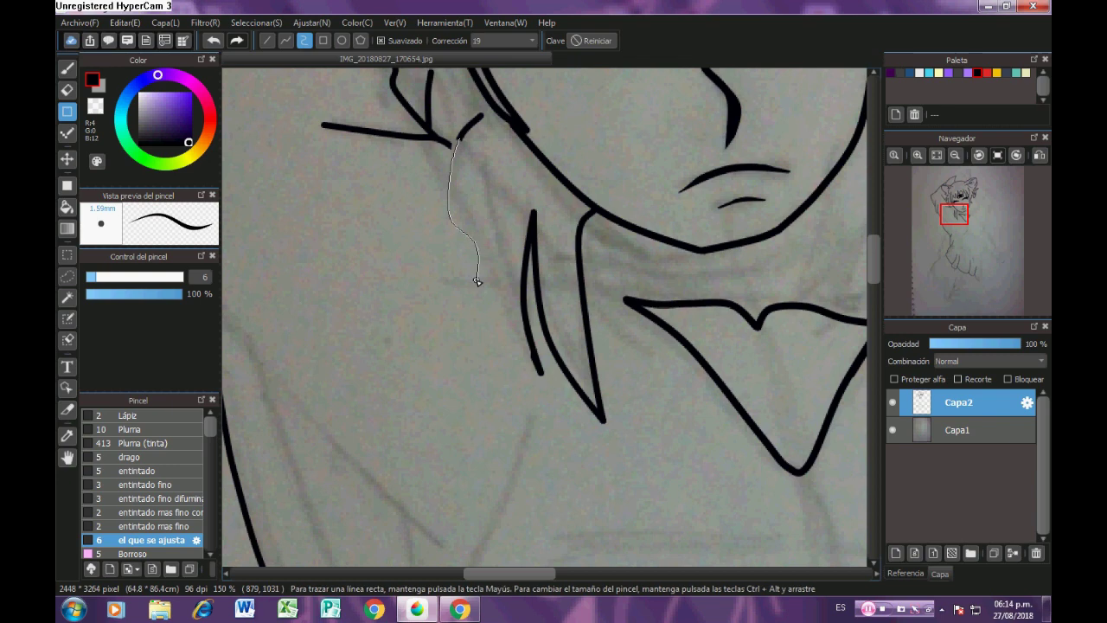
scroll(477, 281, down, 1)
Ink the side of the torso with curves running from below the chest down to the waist.
scroll(516, 375, up, 2)
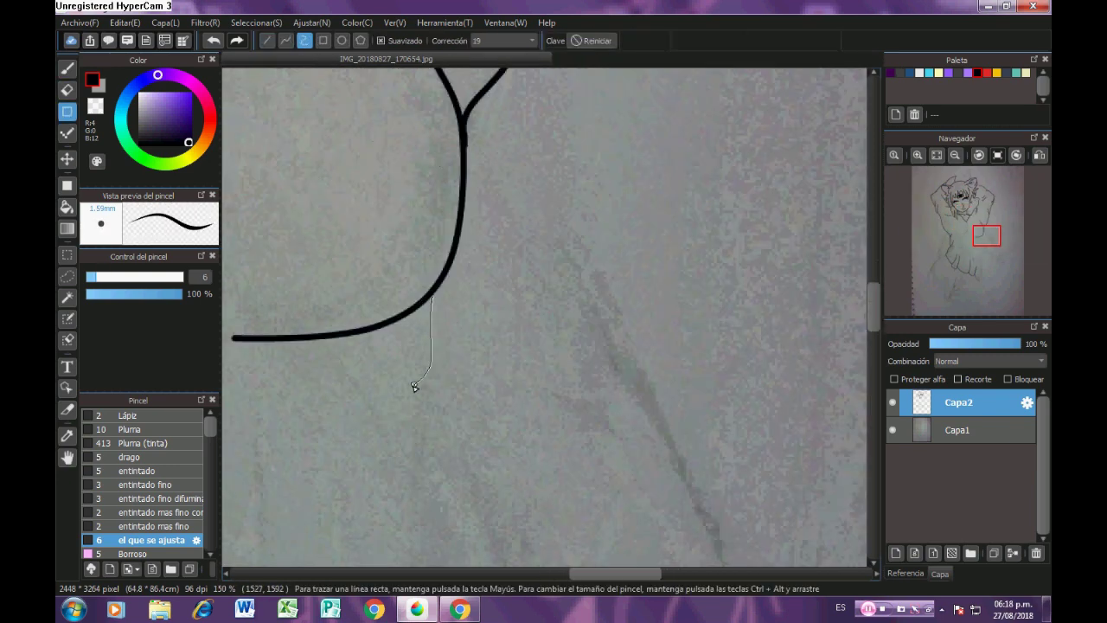
double_click(391, 391)
scroll(455, 283, down, 3)
scroll(449, 388, up, 3)
click(438, 126)
scroll(463, 363, up, 1)
click(483, 216)
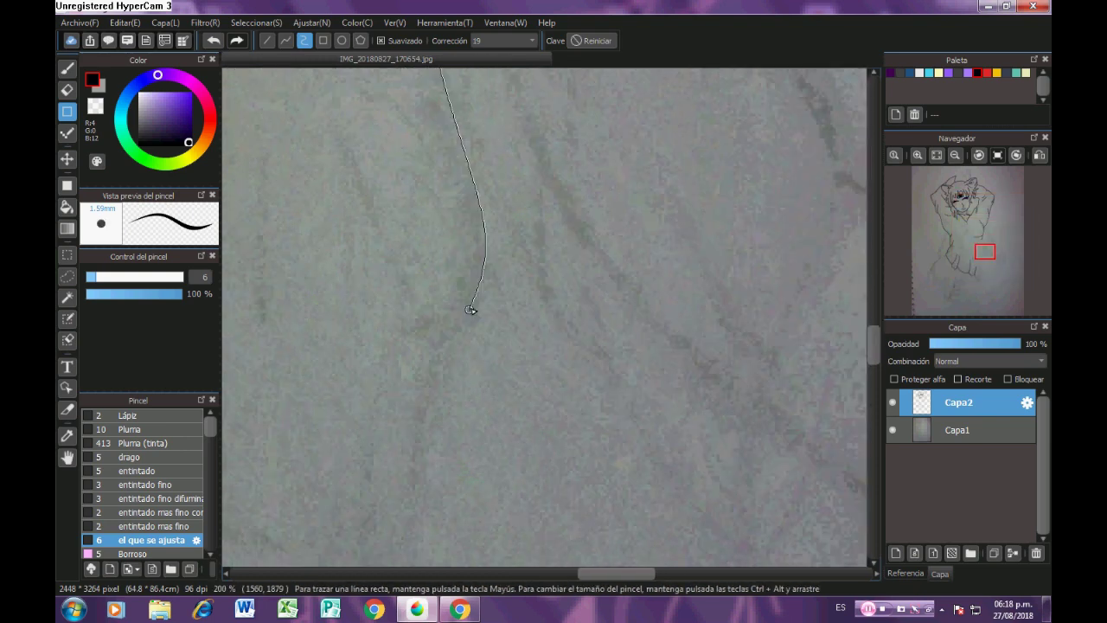
double_click(423, 333)
Ink the remaining side and hem folds of the shirt below the waist with curves.
scroll(423, 349, down, 3)
scroll(423, 349, up, 2)
click(418, 273)
scroll(407, 341, down, 2)
scroll(421, 346, up, 2)
click(423, 288)
scroll(426, 303, down, 1)
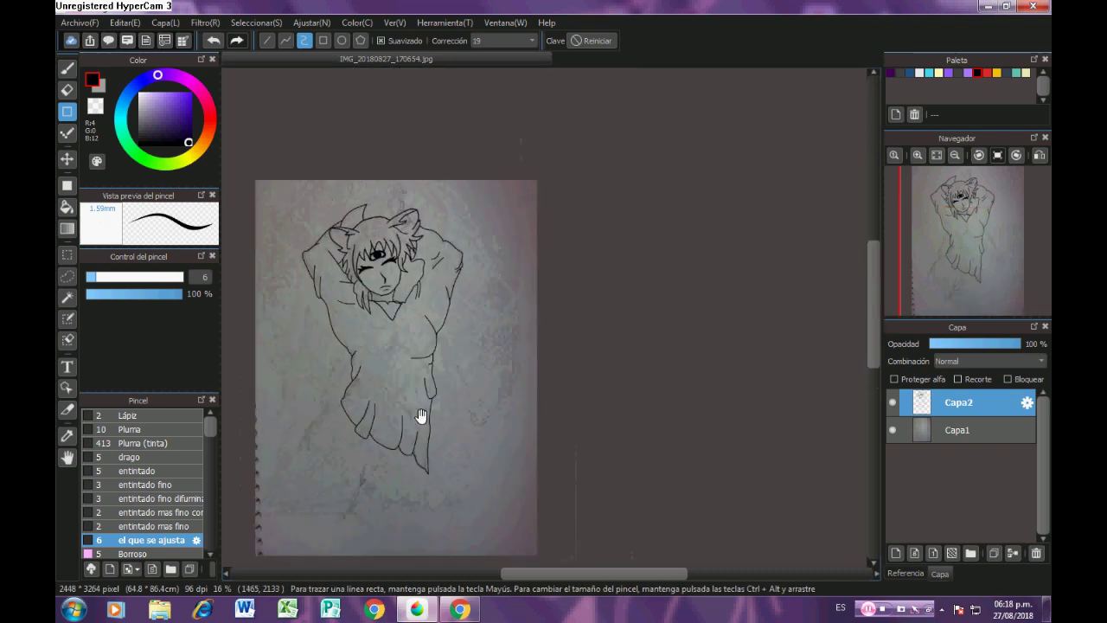
Thin the line ends around the top of the head with the eraser on Capa2.
scroll(435, 379, up, 3)
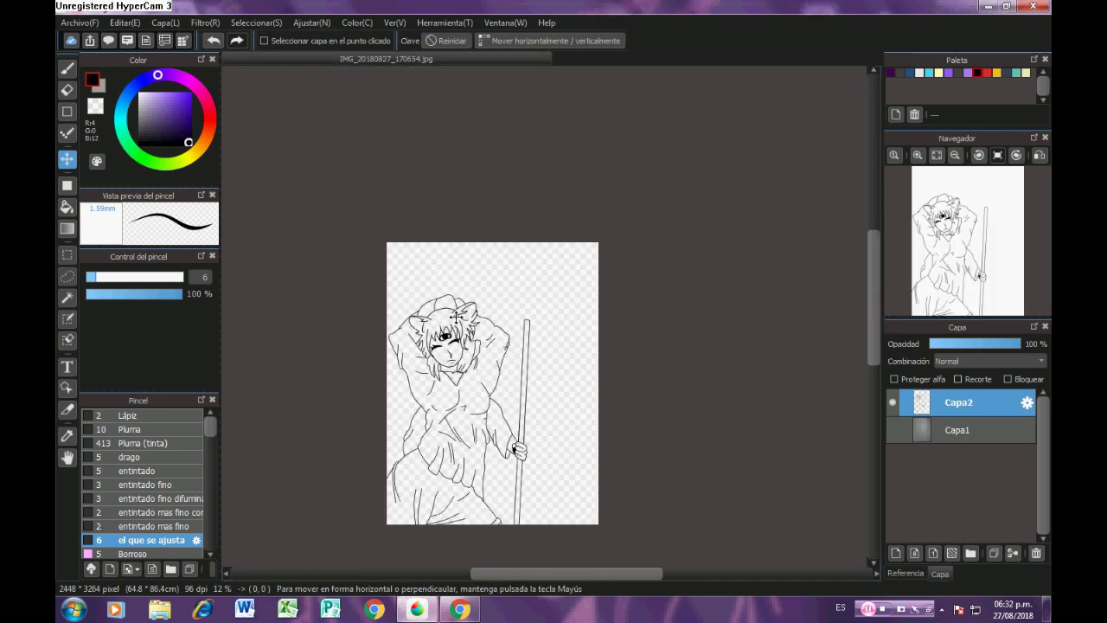
scroll(399, 295, up, 5)
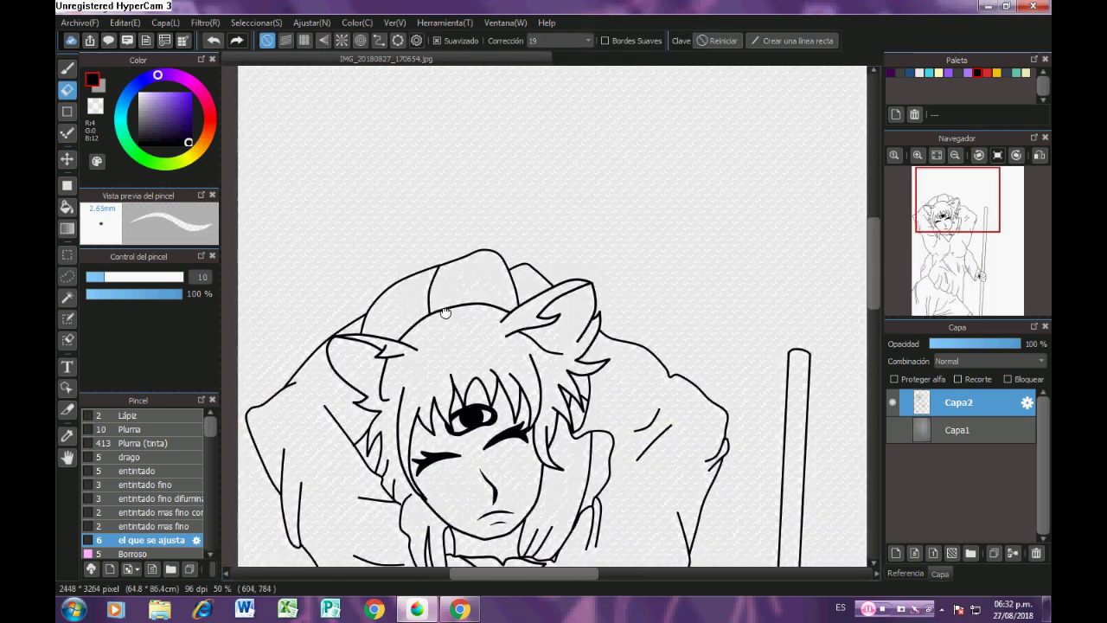
scroll(407, 294, up, 2)
drag(462, 238, 376, 304)
Taper the ends of the elbow fold lines and the finger lines of the hand holding the staff with the eraser.
scroll(476, 362, down, 3)
scroll(414, 298, up, 3)
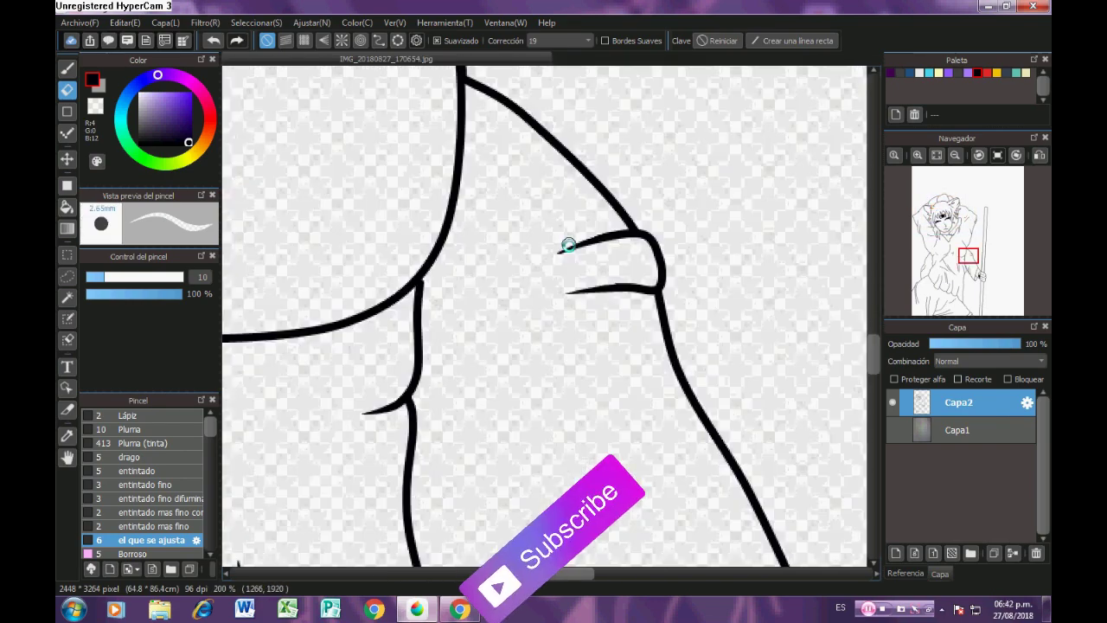
scroll(563, 243, down, 3)
scroll(658, 265, up, 3)
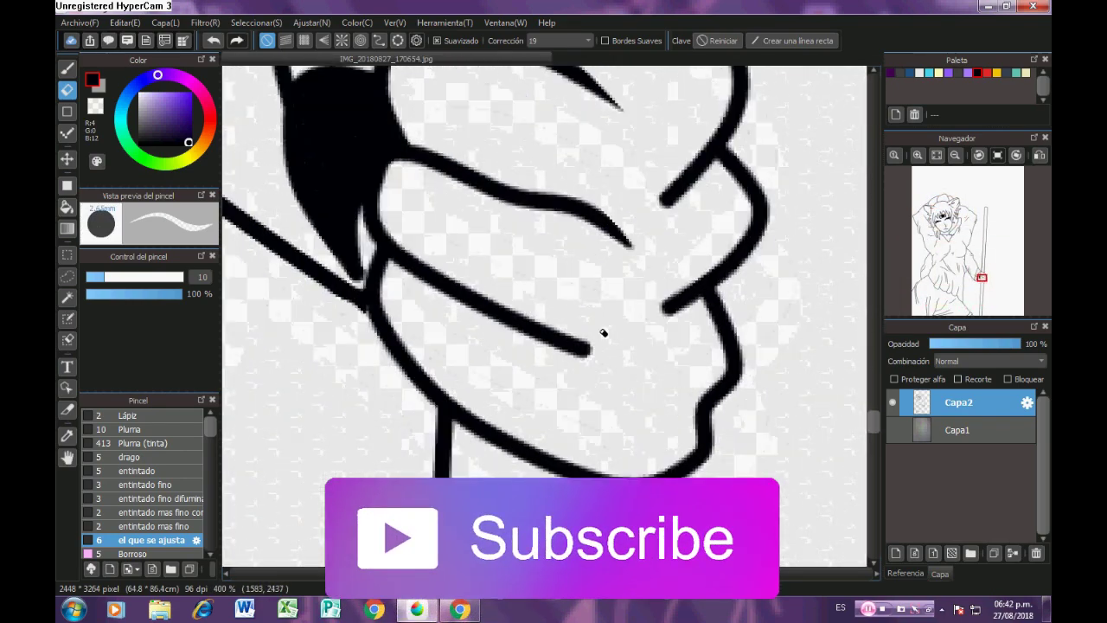
scroll(519, 341, down, 2)
scroll(487, 314, up, 2)
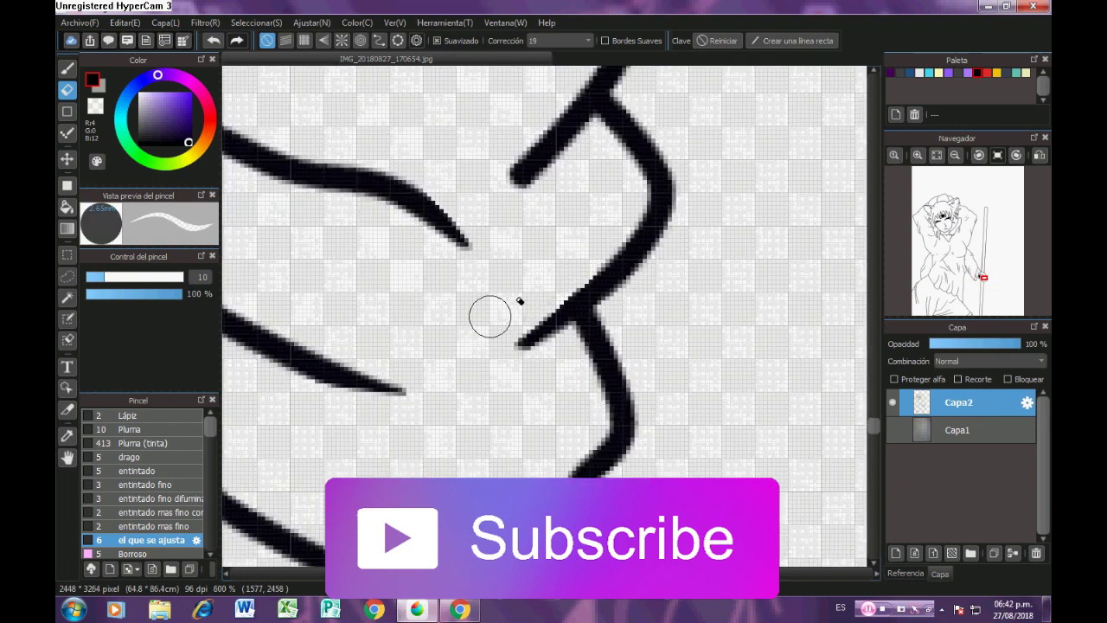
Taper the open ends of the fold lines across the shirt hem and skirt with the eraser.
scroll(487, 395, down, 4)
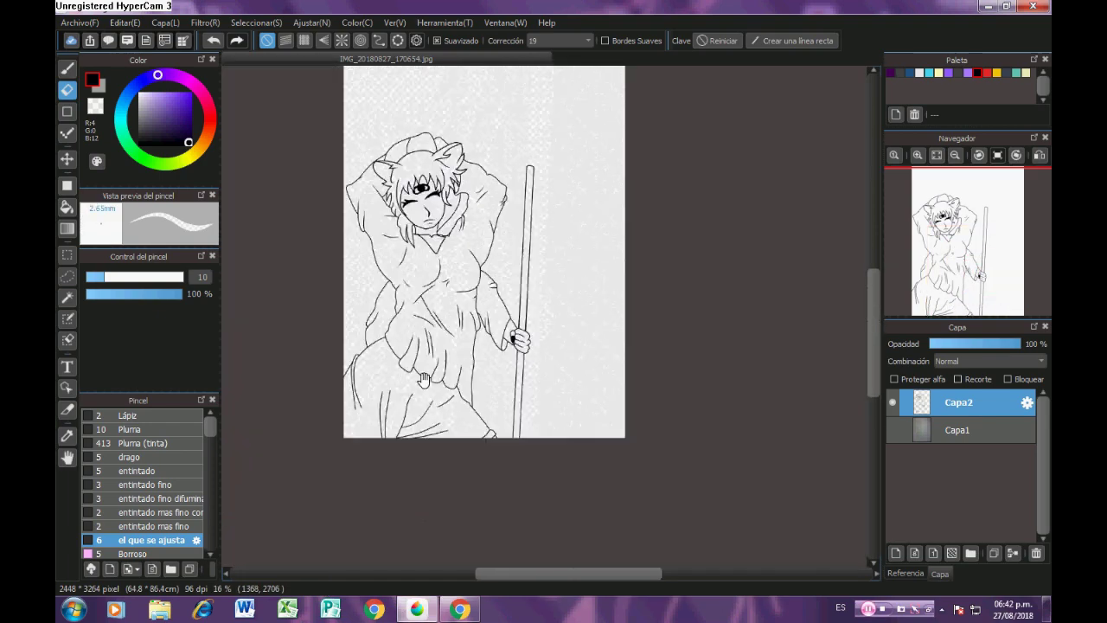
scroll(447, 415, up, 4)
drag(504, 450, 472, 360)
scroll(484, 415, down, 1)
scroll(388, 386, up, 2)
drag(353, 225, 389, 386)
scroll(389, 386, down, 2)
scroll(465, 285, up, 1)
scroll(427, 280, down, 2)
scroll(412, 453, up, 2)
scroll(485, 416, down, 3)
scroll(485, 416, up, 4)
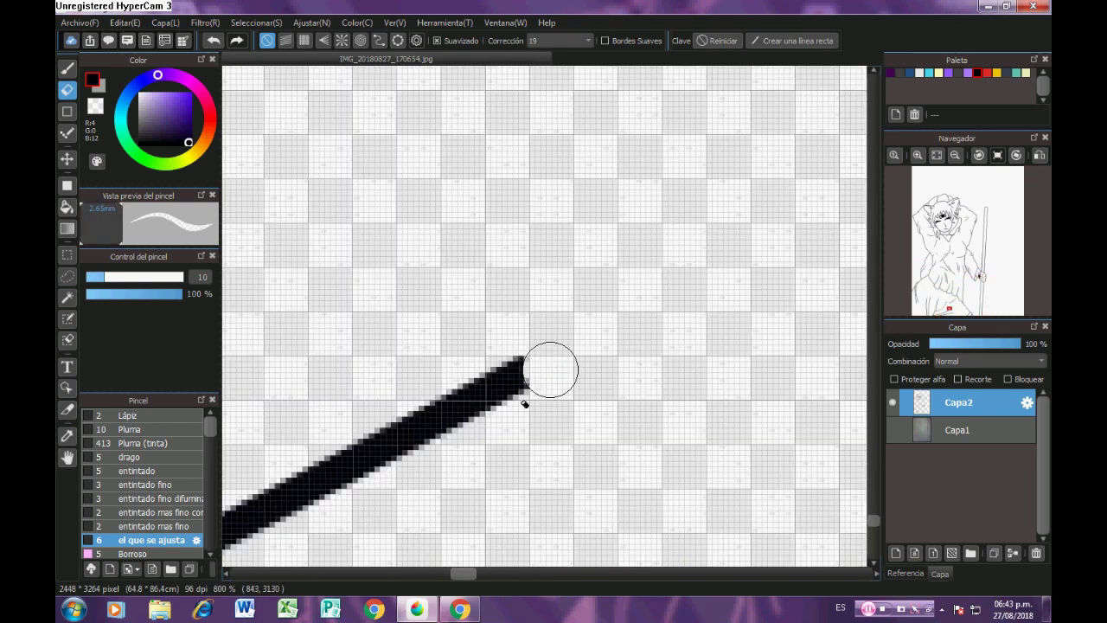
scroll(549, 371, down, 1)
scroll(400, 373, down, 2)
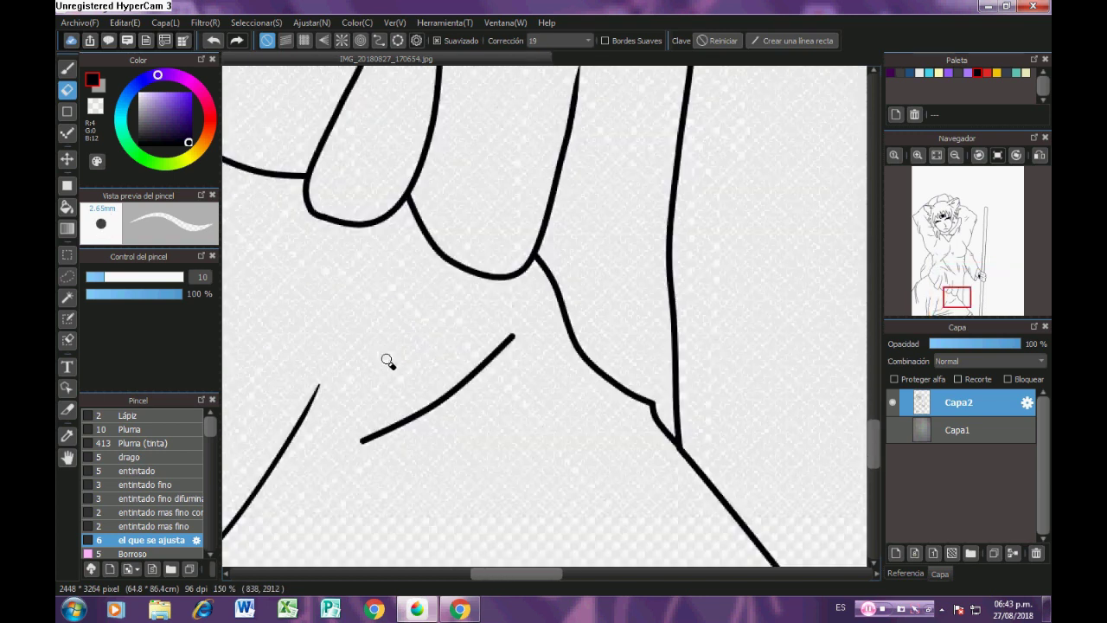
scroll(354, 447, up, 1)
scroll(534, 354, down, 3)
scroll(491, 450, down, 3)
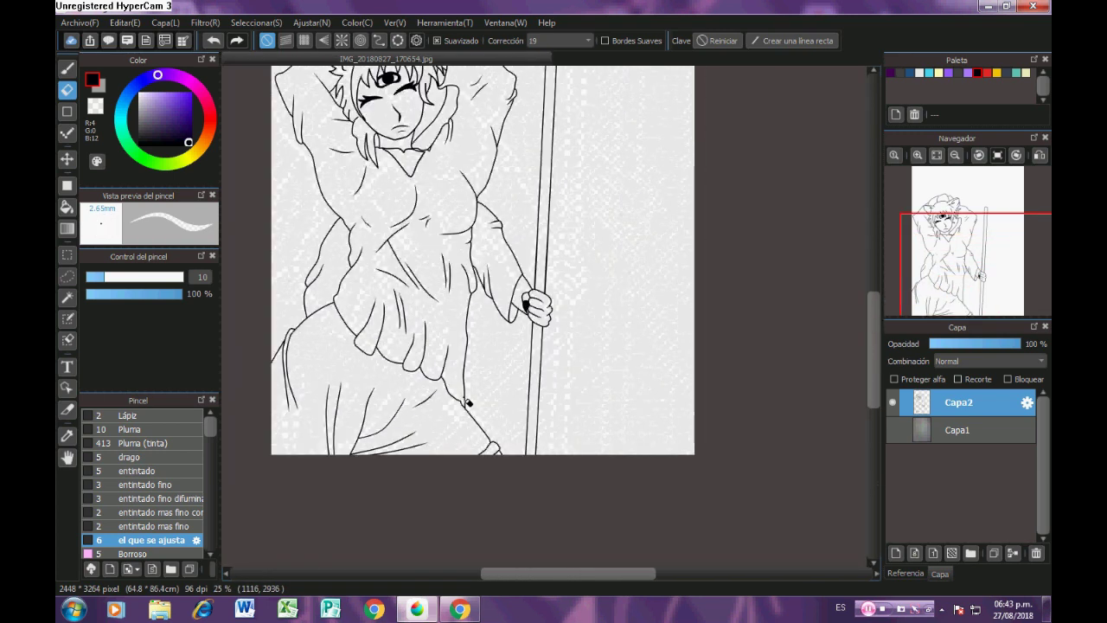
Free-transform the Capa2 line art in perspective, adjusting its corners so the side with the staff becomes shorter at the bottom.
key(ctrl+u)
click(650, 350)
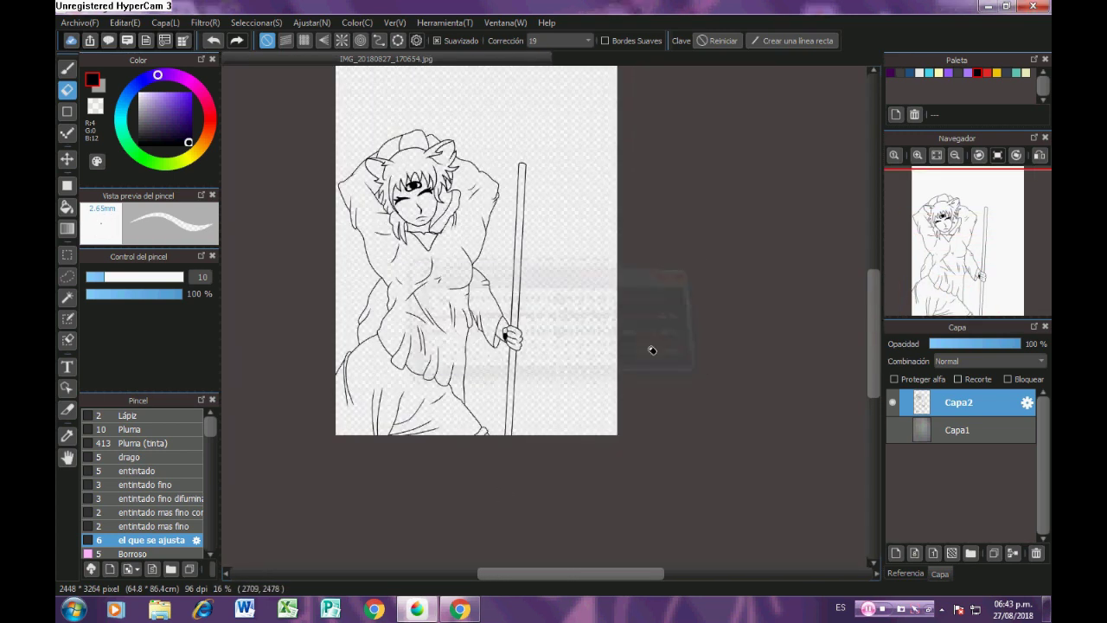
key(ctrl+t)
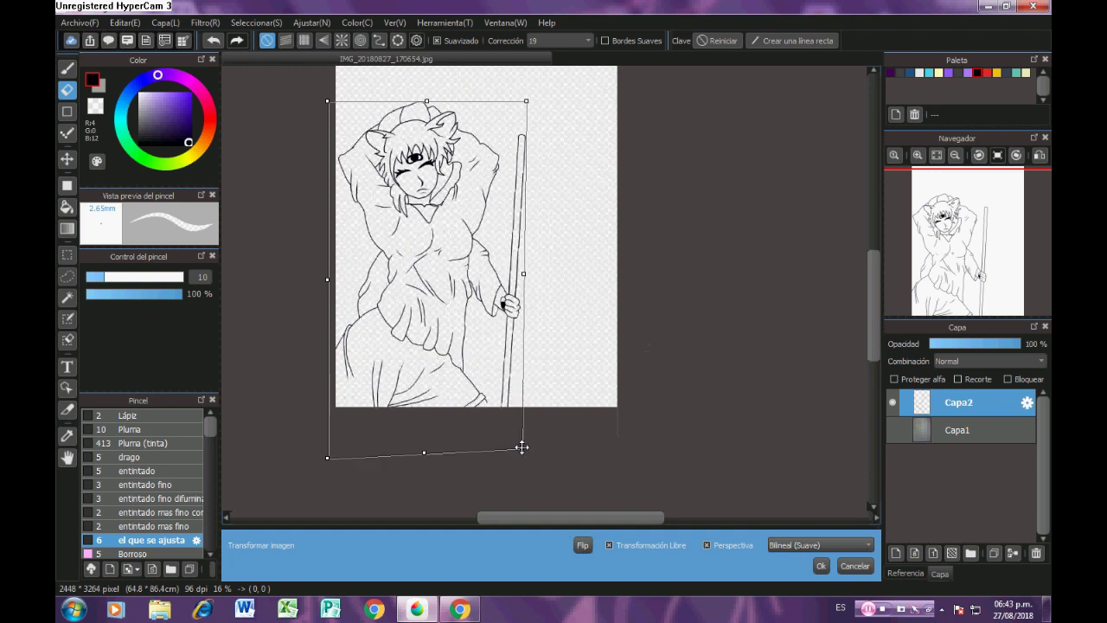
mouse_move(513, 461)
mouse_down()
mouse_move(519, 436)
mouse_move(518, 450)
mouse_up()
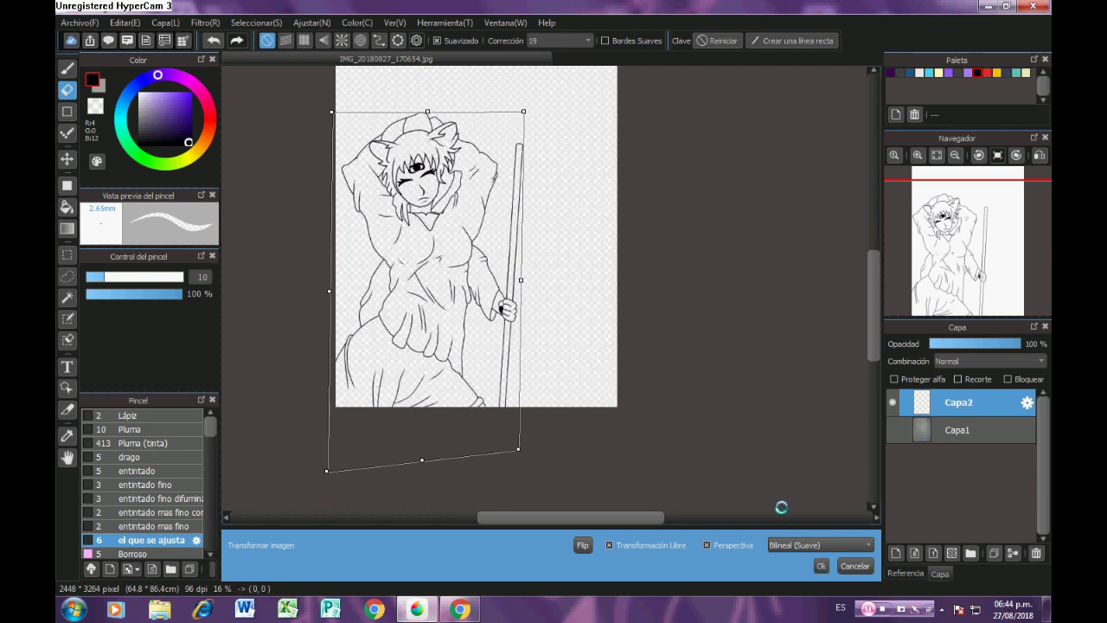
Lasso the outlines above the head, move them slightly lower with a transform, and deselect.
scroll(403, 145, up, 3)
click(68, 277)
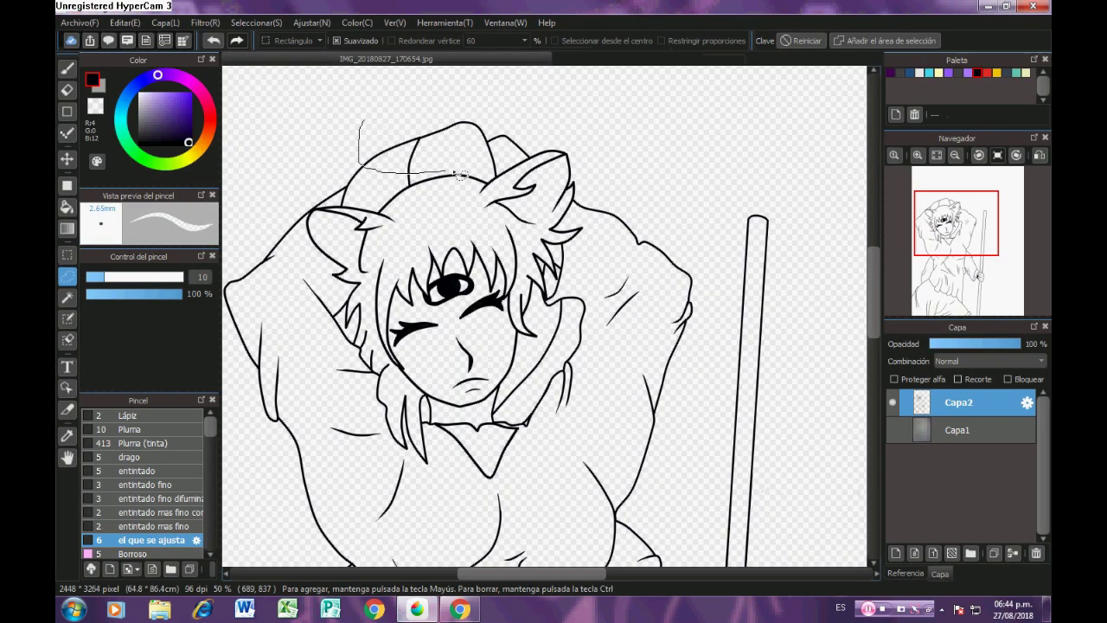
drag(463, 173, 424, 116)
key(ctrl+t)
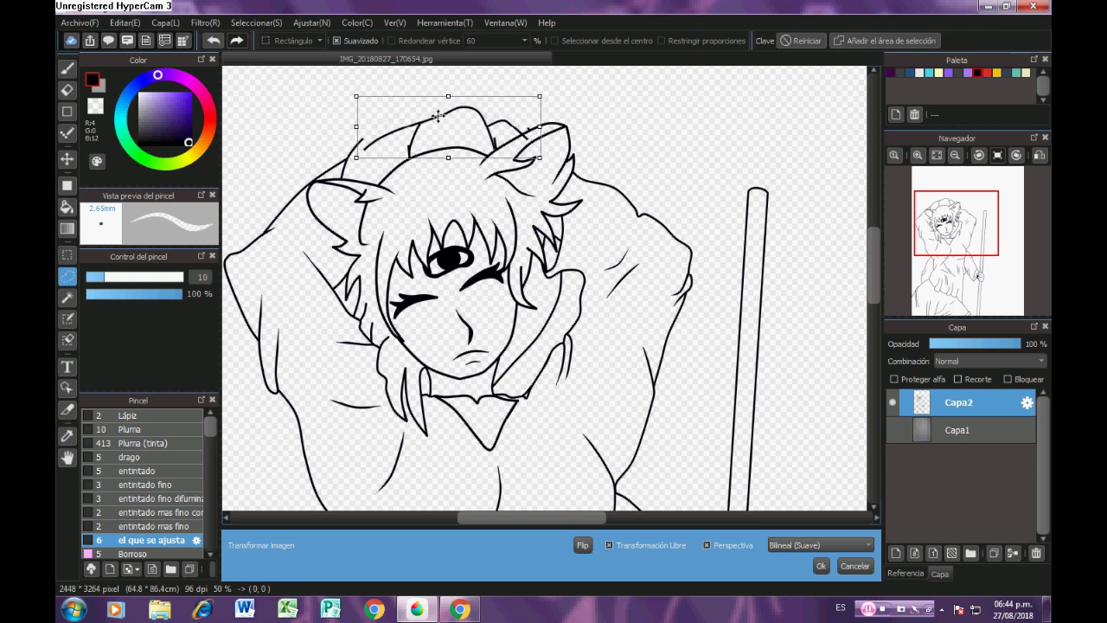
key(ctrl+d)
key(Return)
Erase the stray line ends overlapping the ear beneath the moved outlines, using eraser size 5 for the fine spots.
scroll(526, 131, up, 5)
key(e)
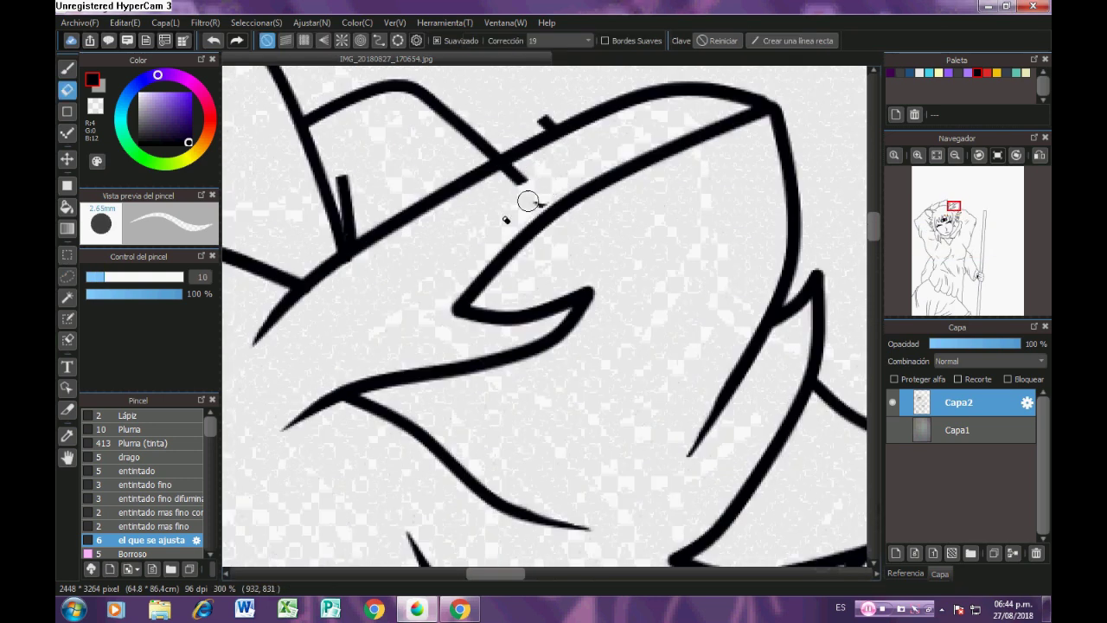
scroll(519, 199, up, 3)
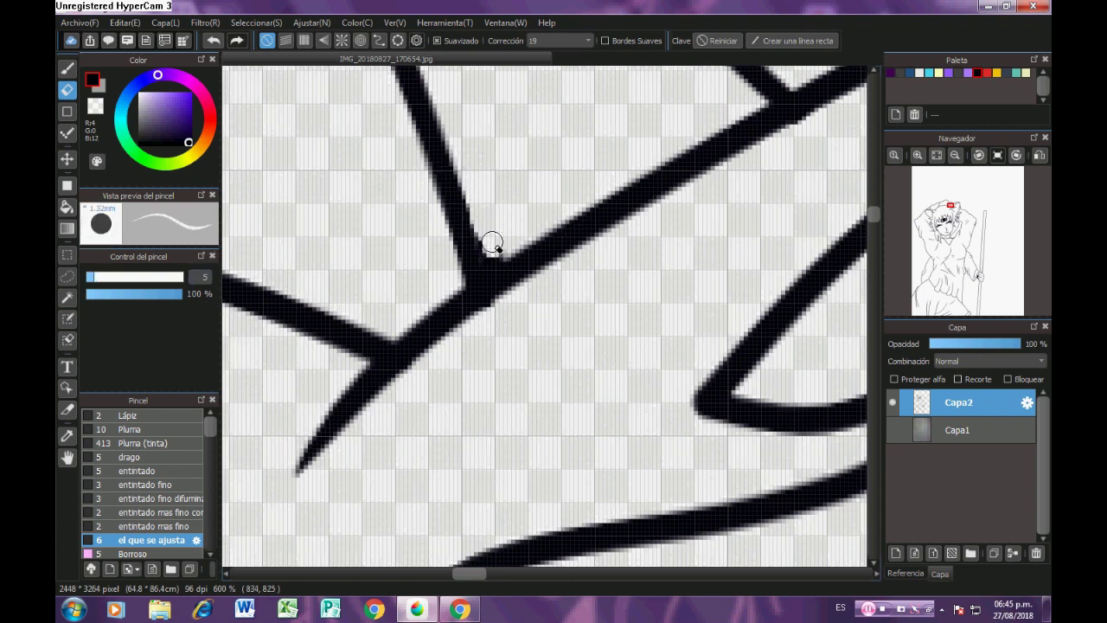
scroll(492, 244, down, 3)
scroll(432, 179, up, 3)
scroll(396, 329, down, 5)
scroll(462, 178, up, 5)
Erase the misaligned outline segment between the raised forearm and the moved shape above the head.
drag(462, 138, 381, 228)
drag(383, 242, 549, 65)
drag(412, 289, 370, 424)
drag(440, 215, 421, 281)
scroll(439, 216, down, 3)
scroll(492, 93, up, 3)
drag(391, 322, 511, 147)
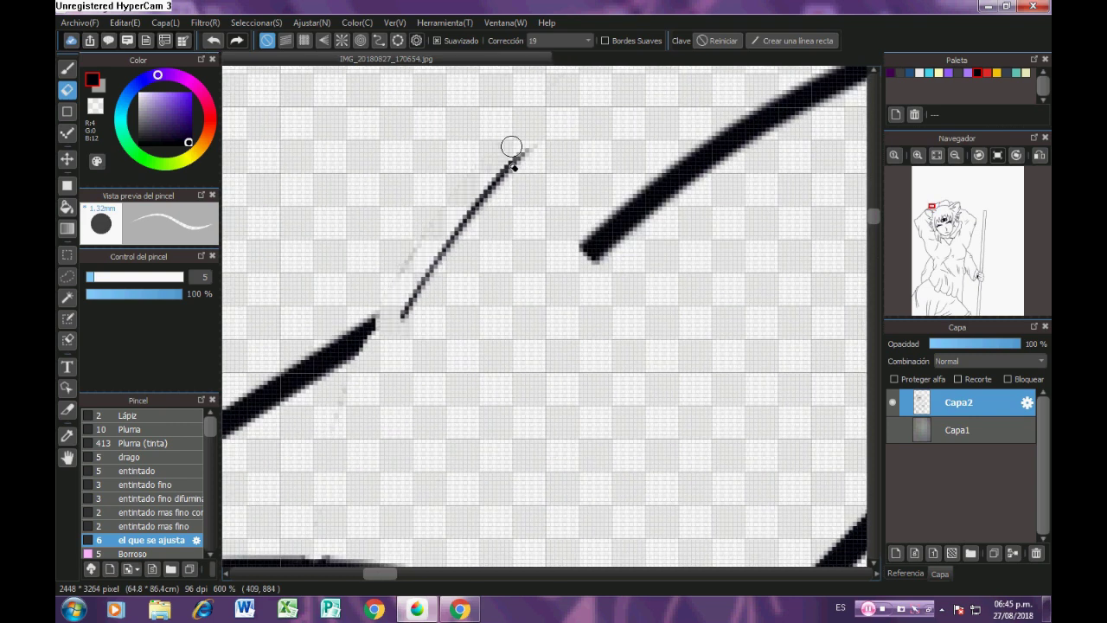
Draw curves that continue the shape above the head toward the ear and bridge the gap to the raised forearm.
scroll(385, 346, down, 6)
scroll(382, 353, up, 5)
key(u)
click(482, 240)
click(422, 303)
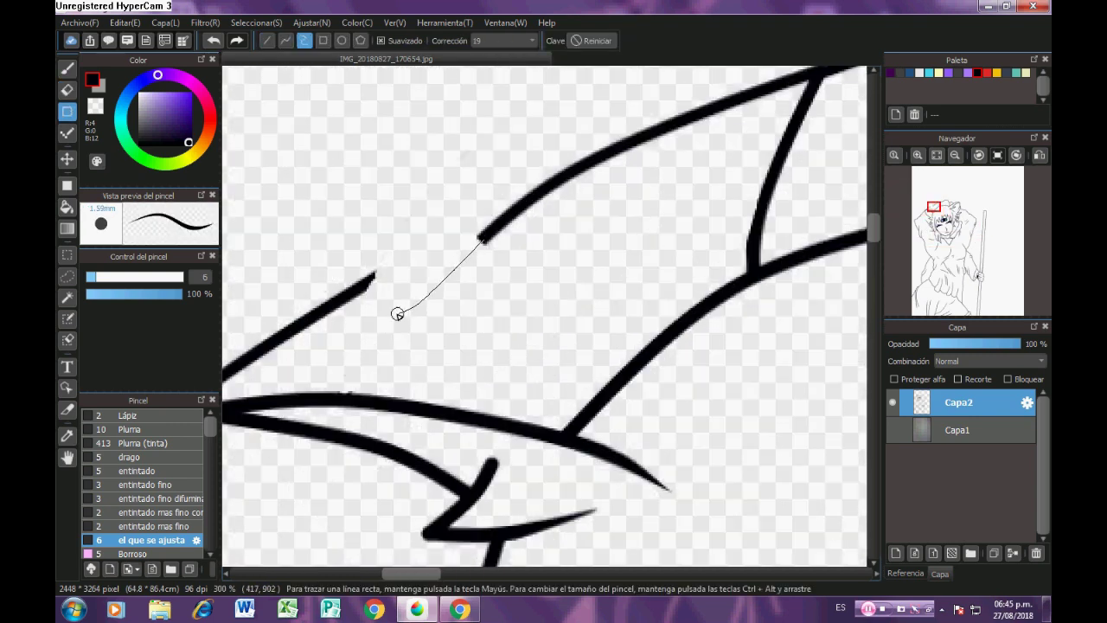
click(464, 244)
Refine the junction where the forearm outline meets the shape above the head with the eraser and curve tool.
scroll(439, 292, up, 3)
scroll(436, 289, down, 3)
scroll(477, 266, up, 4)
key(e)
key(u)
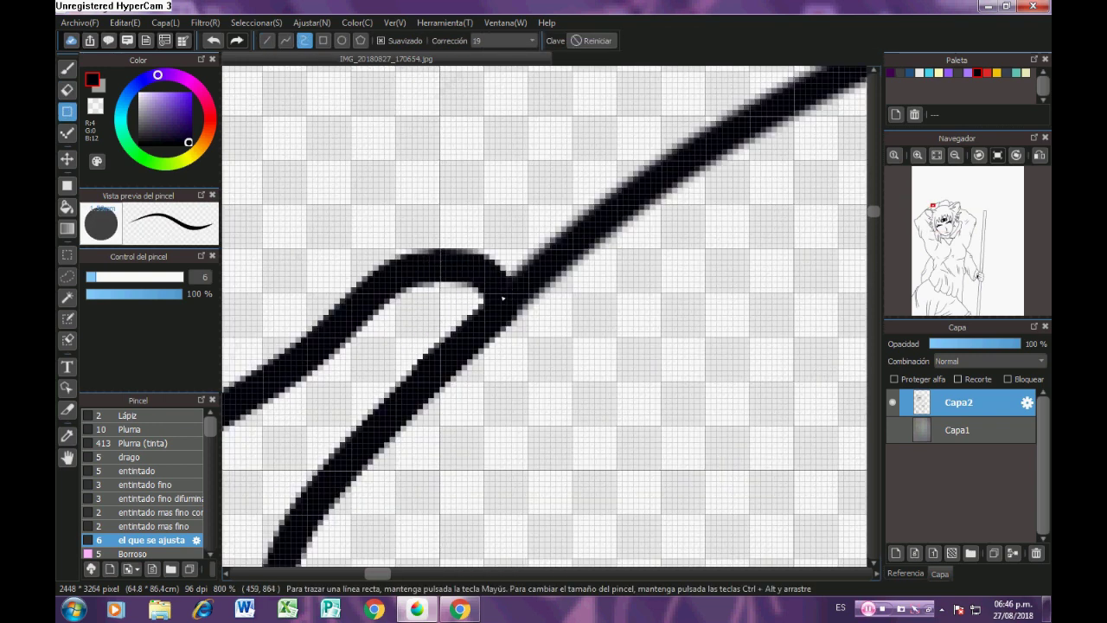
scroll(495, 291, down, 5)
scroll(485, 354, up, 2)
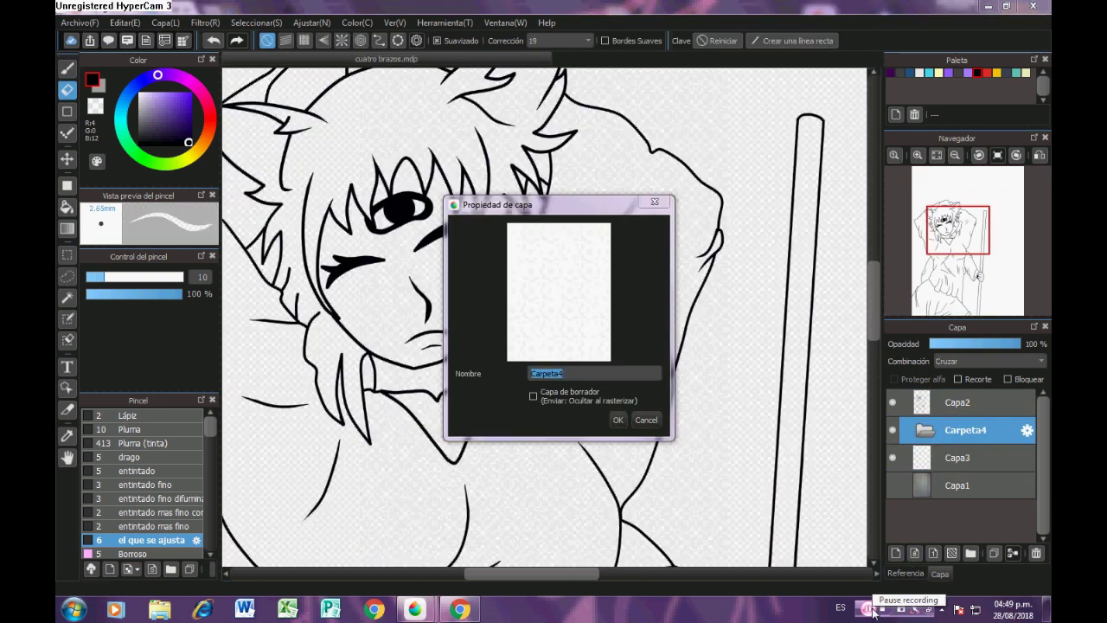
Rename the new layer folder as Colores.
click(624, 374)
key(BackSpace)
key(BackSpace)
text(Color)
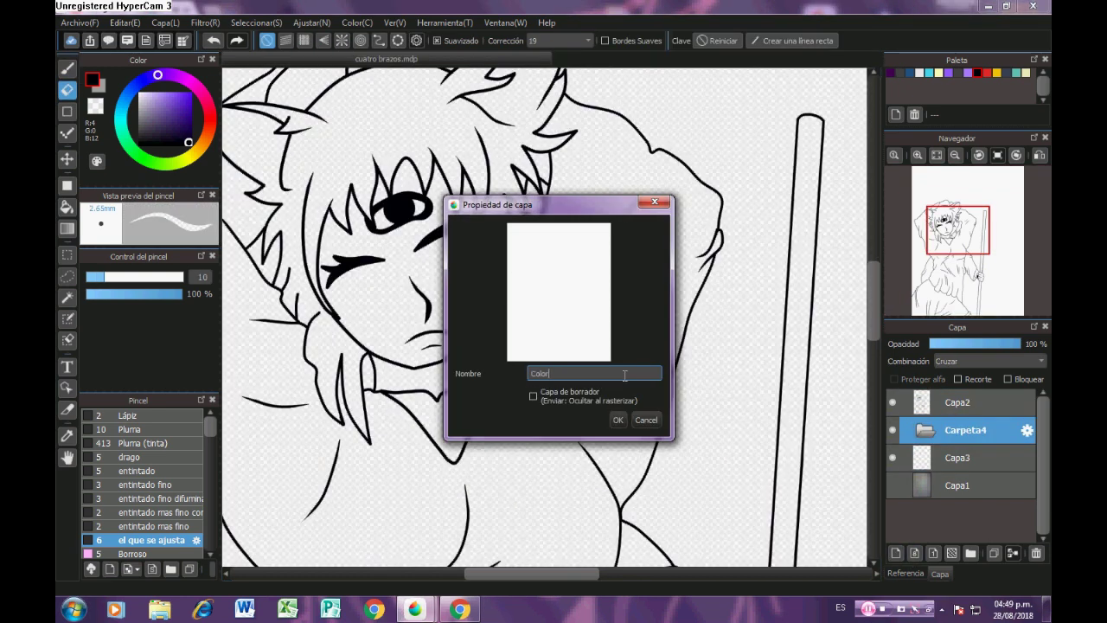
text(es)
key(Return)
Rename layer Capa3 as piel.
click(954, 460)
click(1029, 459)
text(piel)
key(Return)
Try filling the face with the bluish grey #9a98b1 on the piel layer, and undo the fill.
click(97, 162)
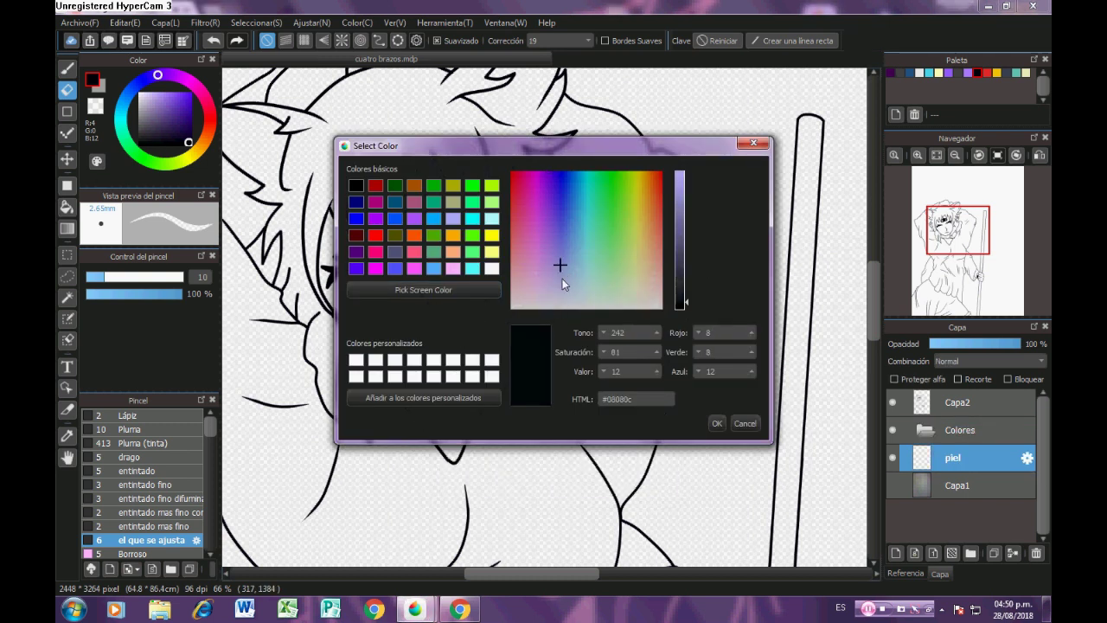
drag(688, 287, 690, 212)
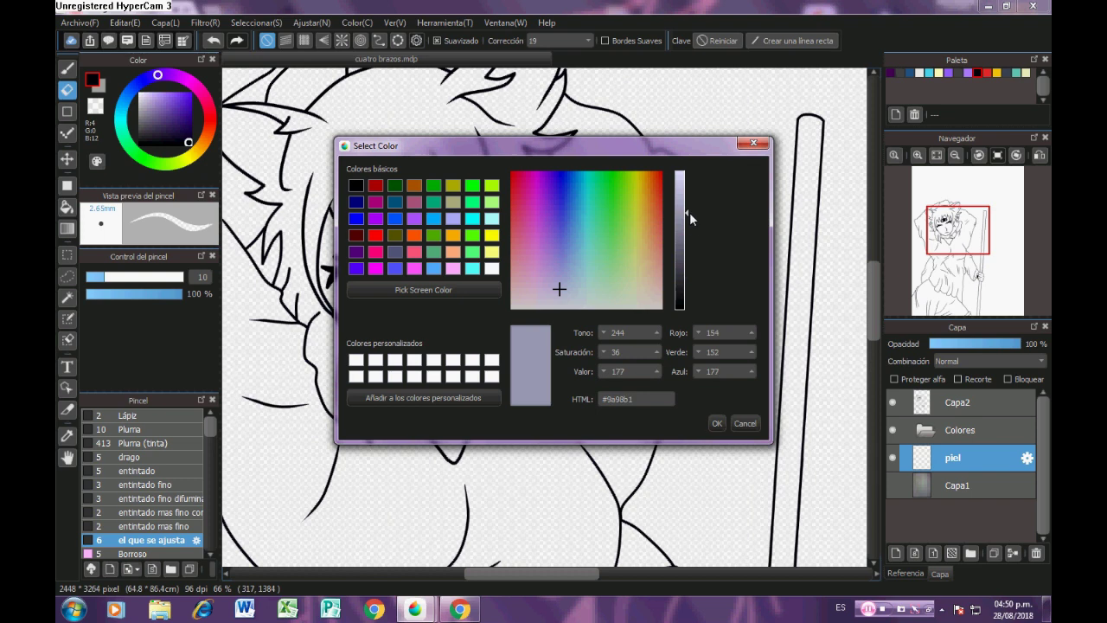
click(717, 423)
click(67, 207)
click(455, 306)
key(ctrl+z)
Set the foreground colour to the light greenish grey #b7b9b0 for the skin.
click(97, 162)
click(560, 290)
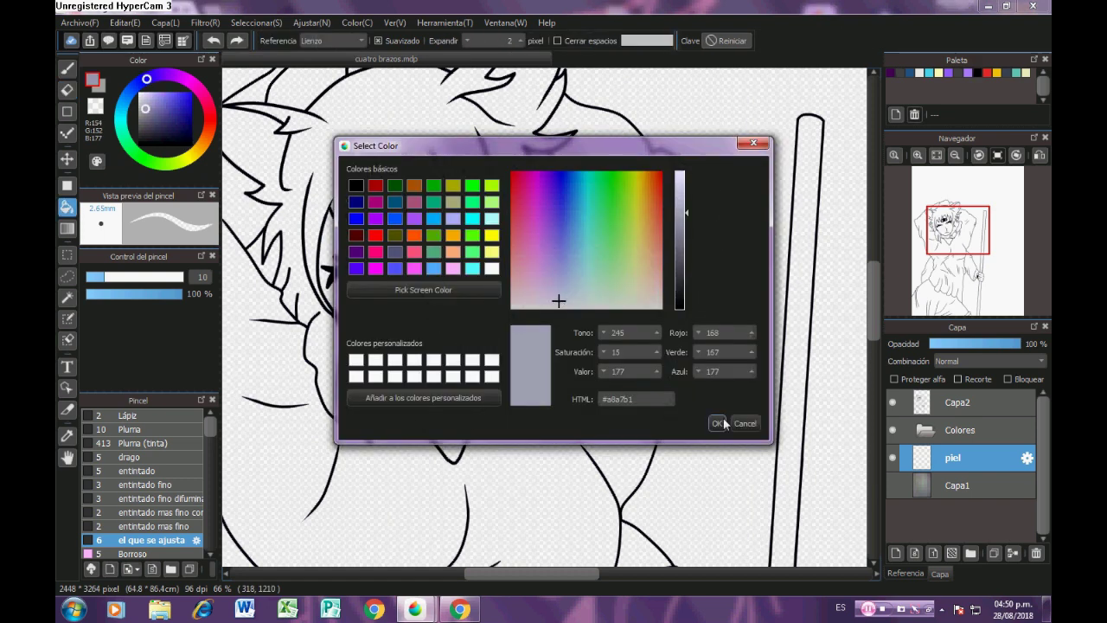
click(717, 423)
click(93, 80)
click(558, 303)
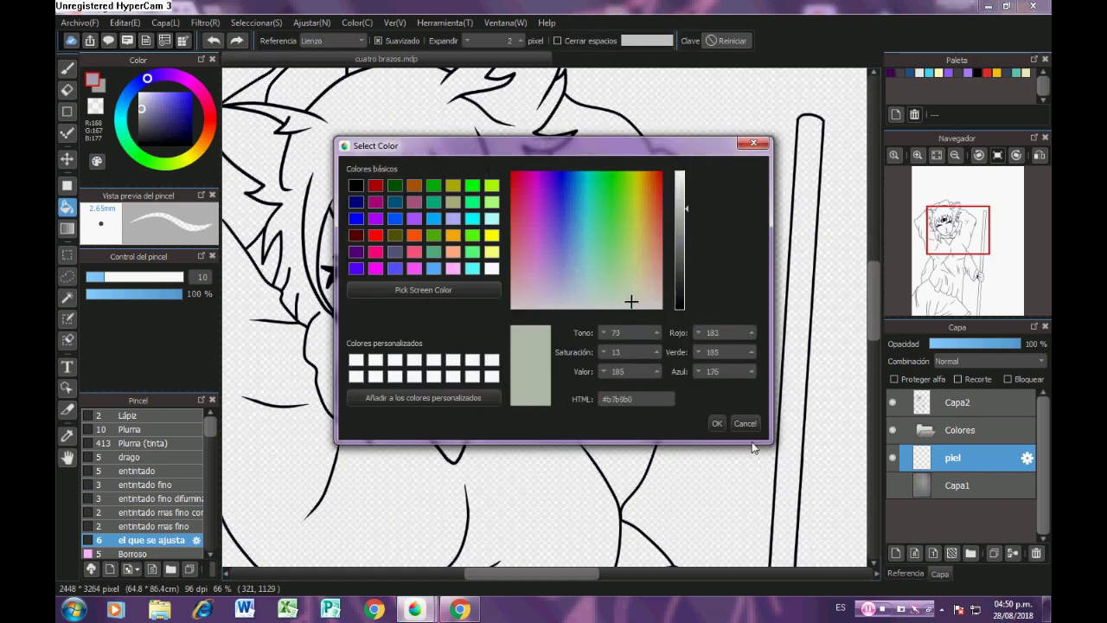
click(717, 423)
Fill the face and the enclosed area above the head with the grey skin colour on the piel layer.
click(445, 274)
scroll(445, 272, down, 2)
scroll(422, 243, up, 2)
drag(425, 204, 394, 335)
click(433, 189)
scroll(461, 212, down, 5)
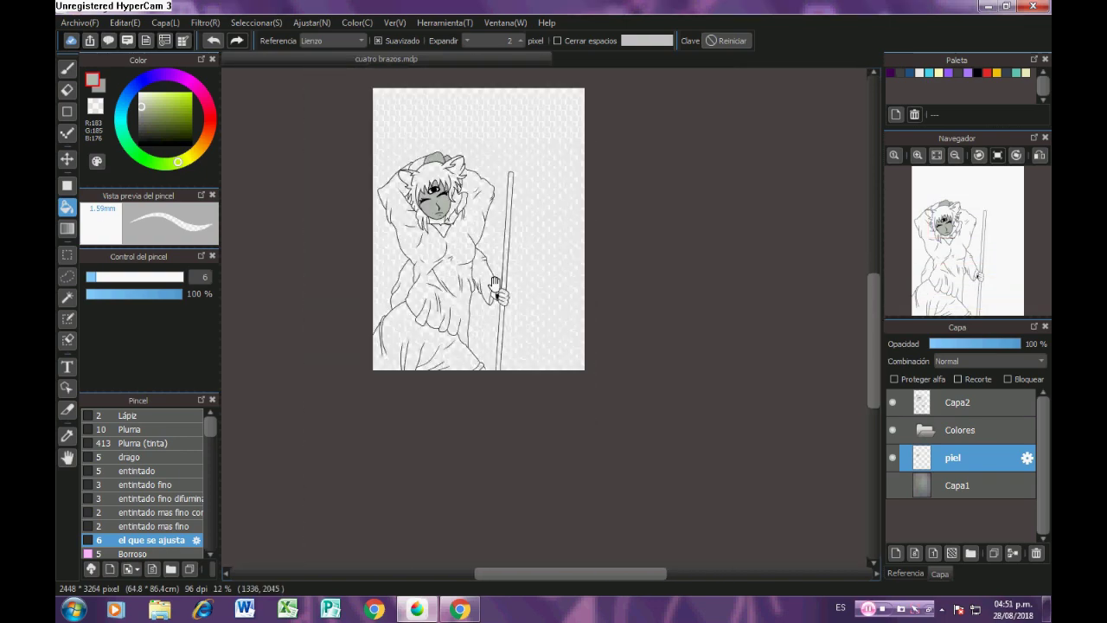
Fill the hand holding the staff with the skin colour and brush over unfilled gaps beside the finger and fringe lines.
scroll(531, 302, up, 4)
click(494, 346)
key(b)
scroll(544, 354, up, 3)
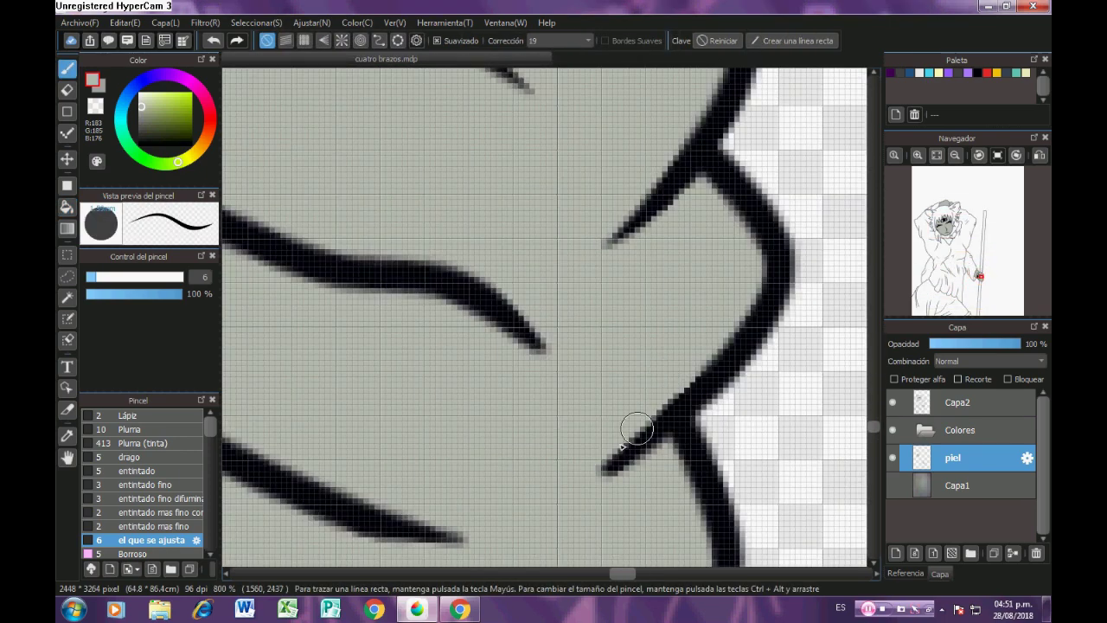
scroll(636, 428, down, 4)
scroll(514, 181, up, 4)
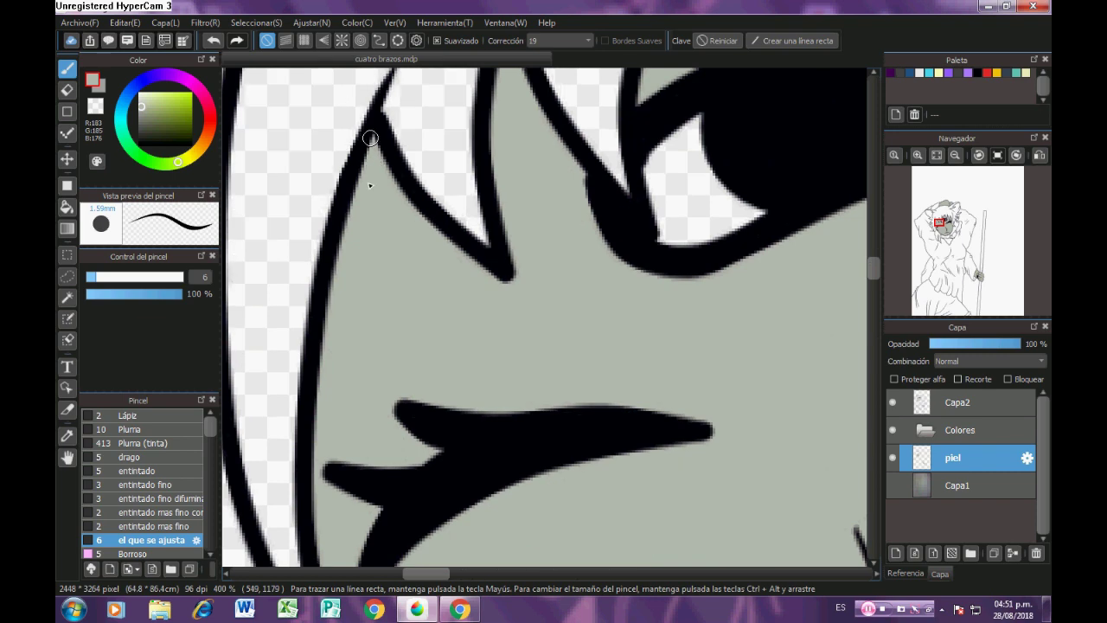
Add a new layer named cabello and place it below the piel layer.
scroll(389, 314, down, 2)
scroll(396, 334, up, 3)
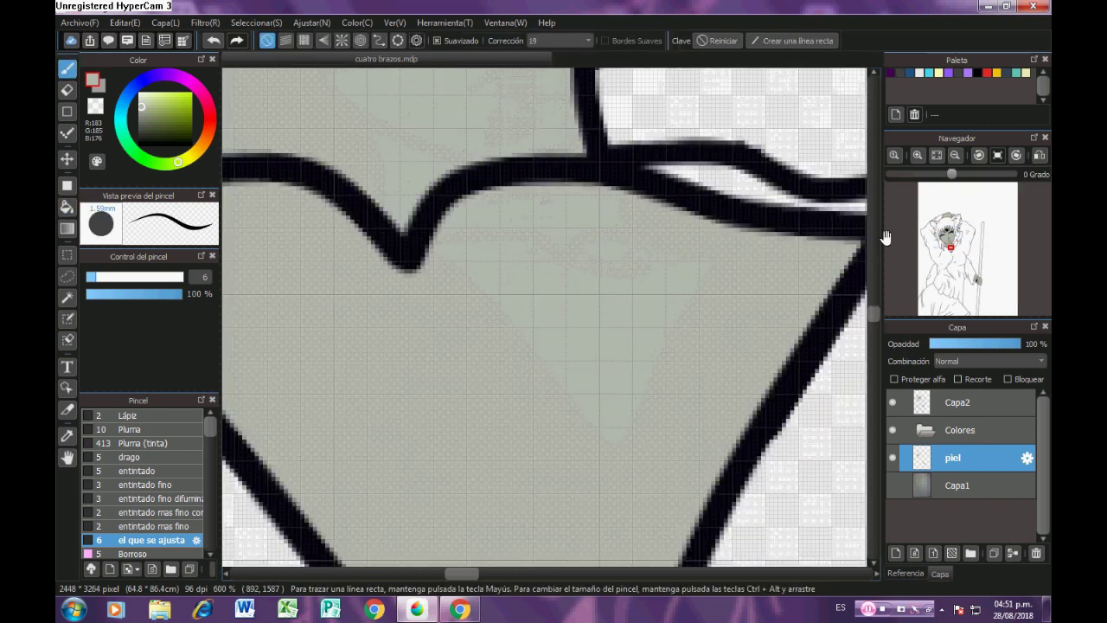
scroll(640, 260, down, 6)
click(896, 553)
drag(976, 460, 969, 493)
click(893, 514)
click(894, 514)
click(1027, 486)
text(cabello)
key(Return)
Refill the face on the piel layer with the pinkish grey skin colour (R200 G190 B191).
scroll(554, 321, up, 3)
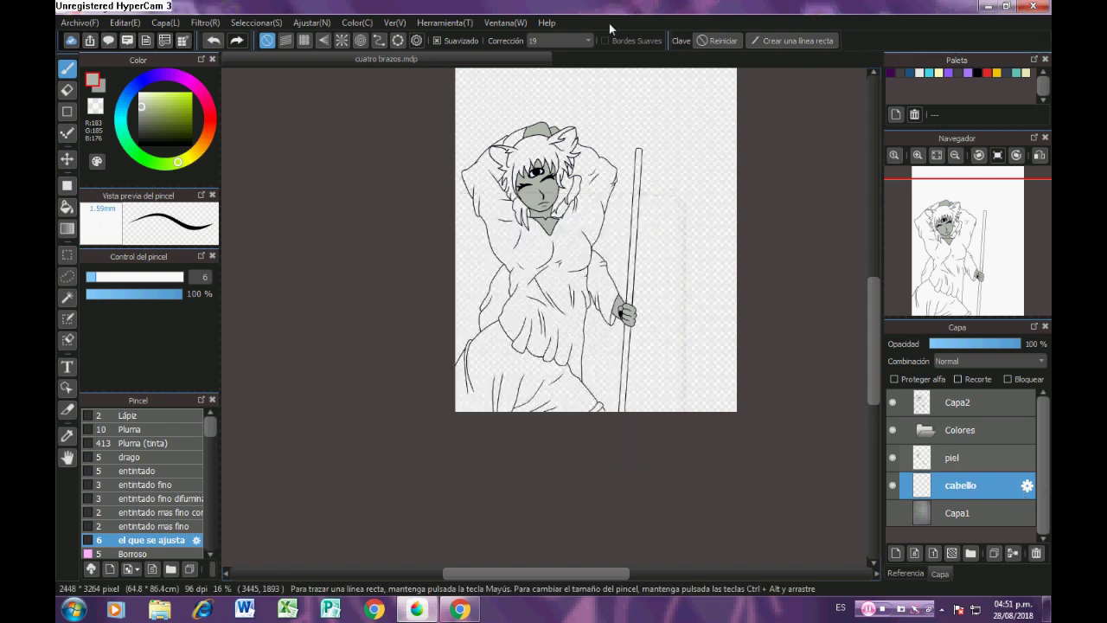
click(906, 573)
click(941, 573)
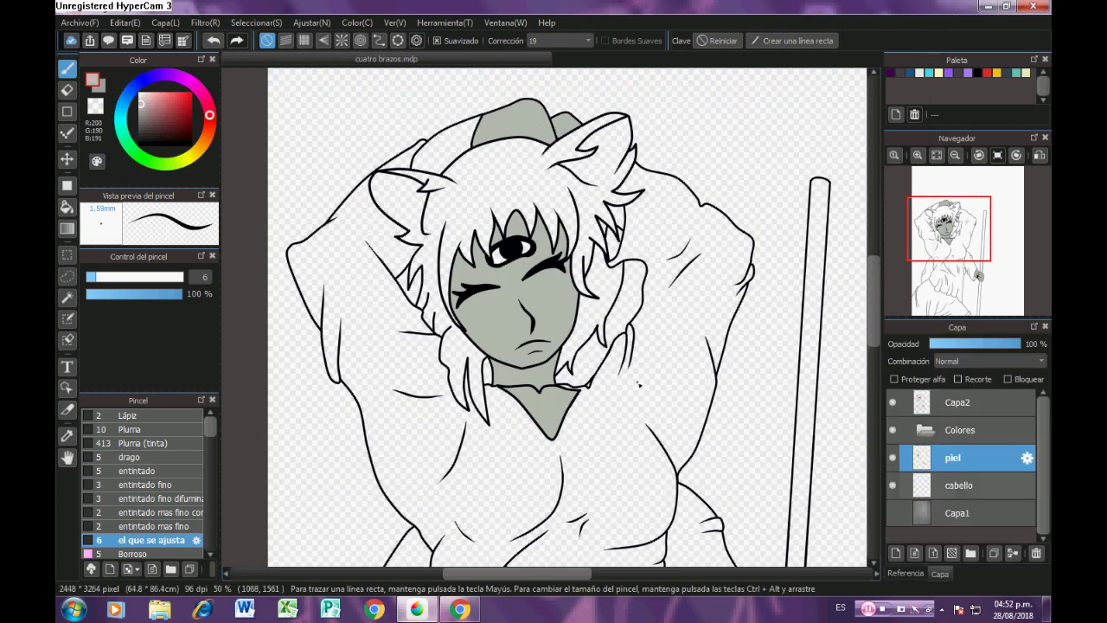
key(ctrl+u)
click(682, 271)
click(67, 208)
click(510, 303)
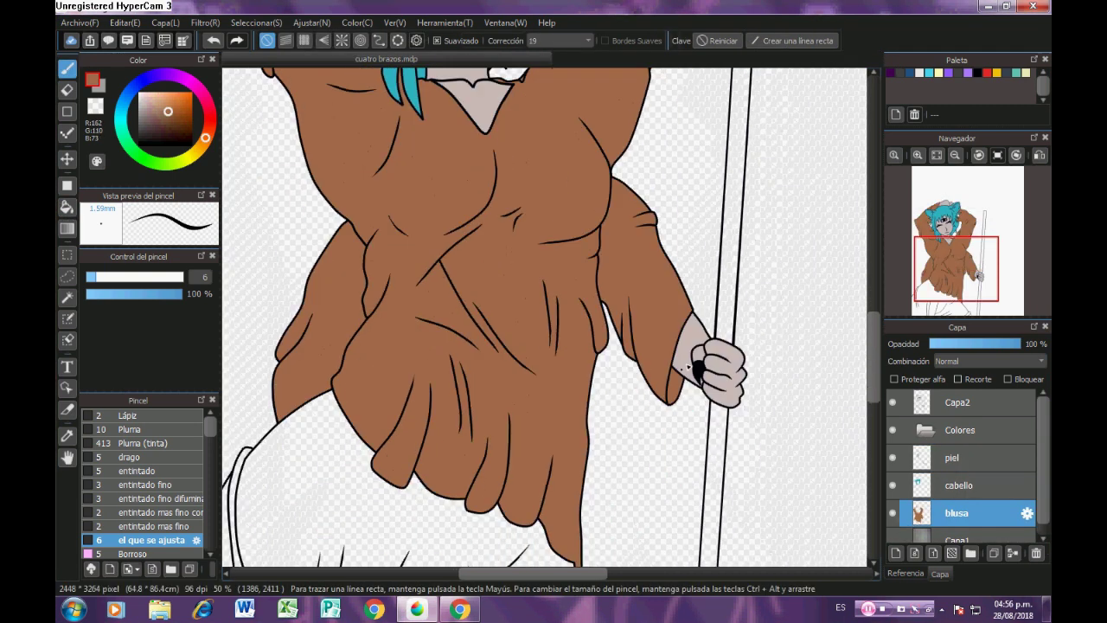
Add a new layer named pantalon below the blusa layer.
scroll(665, 395, down, 7)
scroll(617, 446, up, 4)
scroll(423, 358, down, 3)
drag(423, 358, 523, 372)
scroll(658, 415, down, 3)
scroll(521, 372, down, 2)
scroll(909, 528, down, 1)
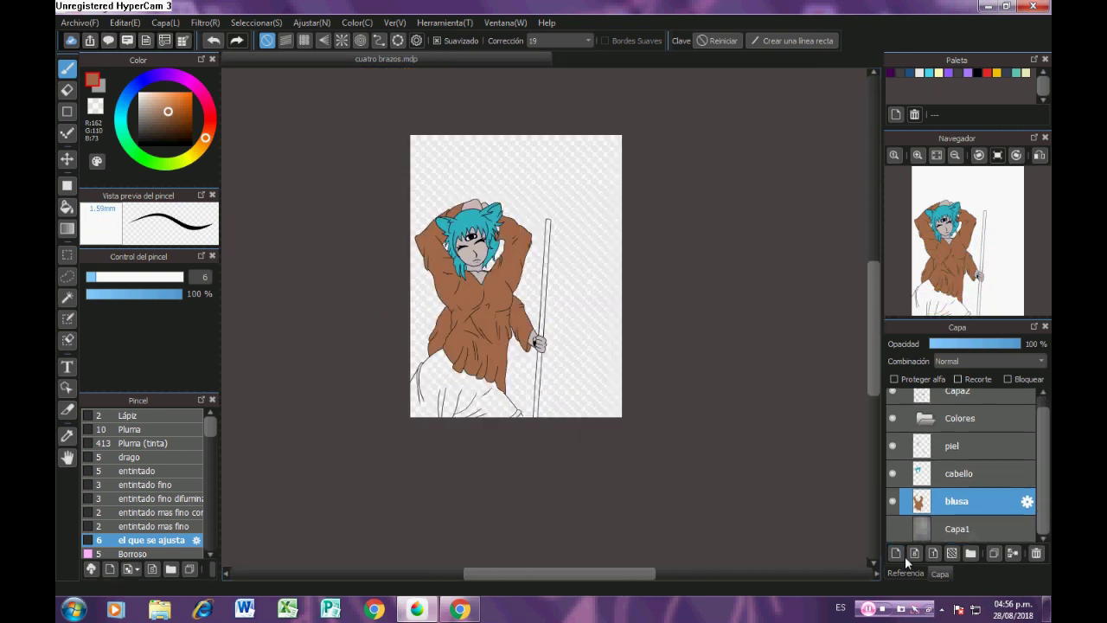
click(1026, 530)
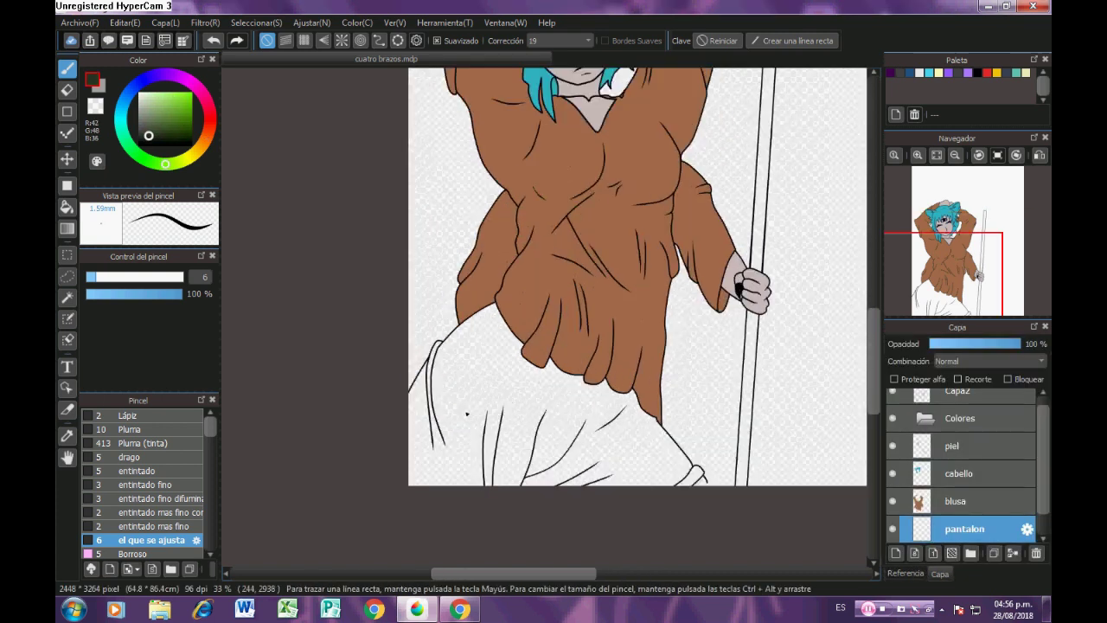
Set the fill colour to dark green #323a2b and fill the trousers on the pantalon layer.
click(655, 494)
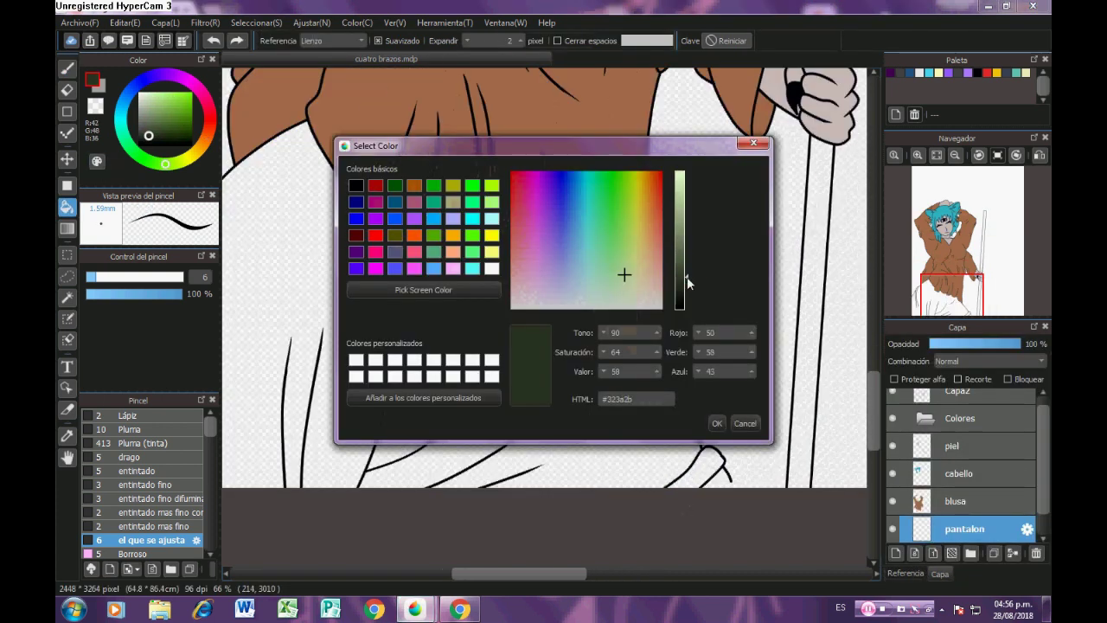
click(718, 423)
click(705, 478)
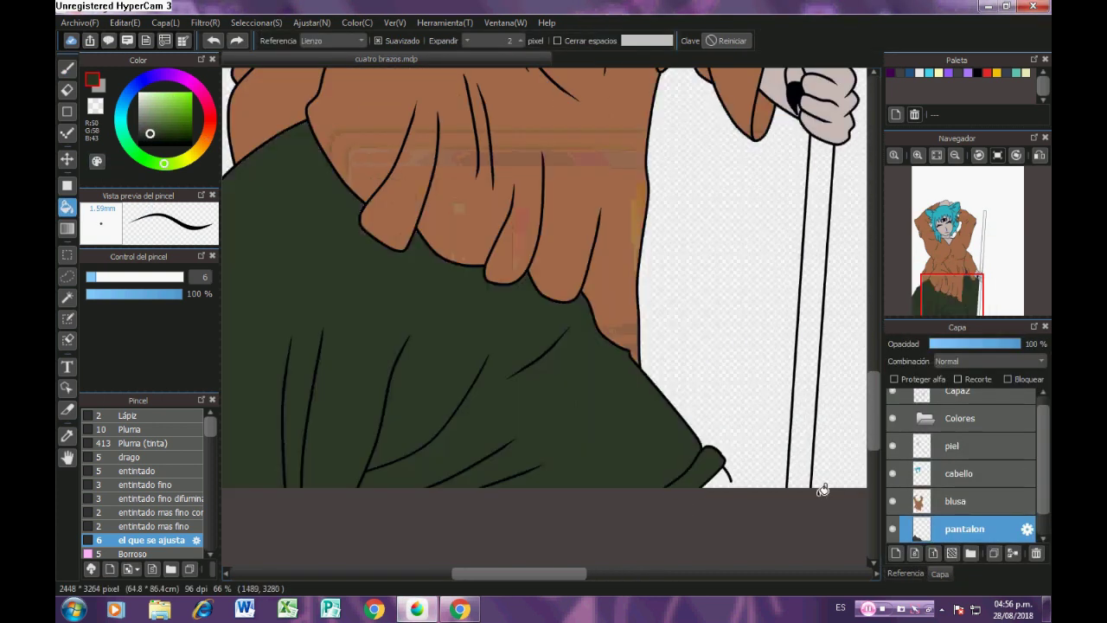
Set up the curve tool on the Capa2 line-art layer with the near-black outline colour sampled from the drawing.
scroll(823, 490, down, 4)
scroll(697, 477, up, 3)
scroll(978, 432, up, 1)
click(960, 400)
scroll(690, 472, up, 4)
click(68, 111)
scroll(595, 512, up, 2)
right_click(589, 449)
scroll(588, 449, down, 8)
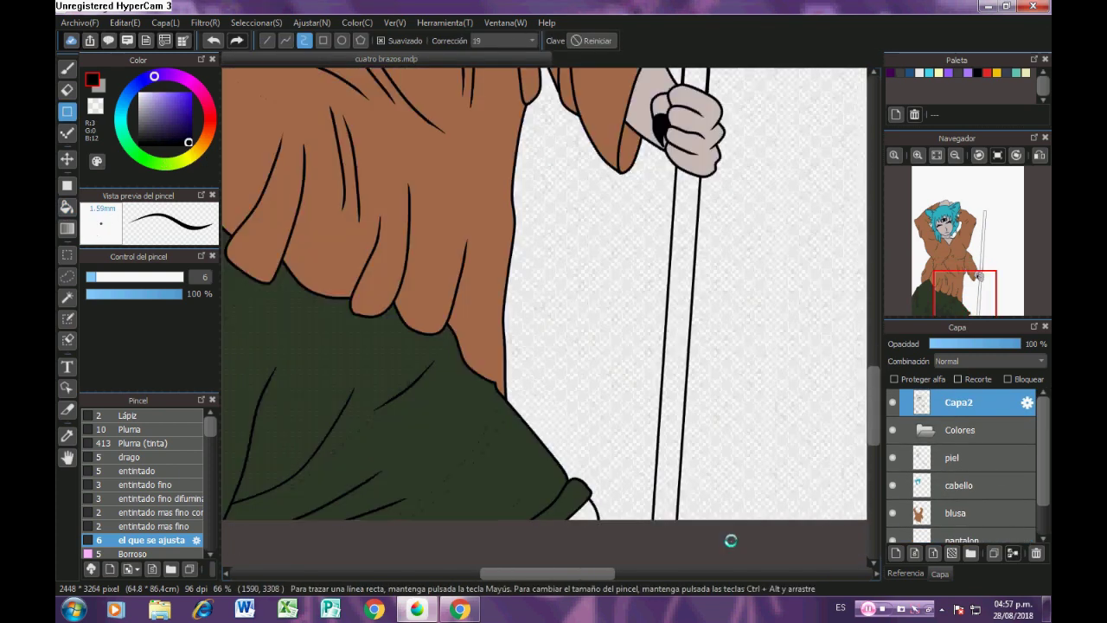
Fill the staff with dark red on the pantalon layer.
scroll(1044, 512, down, 2)
click(969, 501)
scroll(667, 448, up, 5)
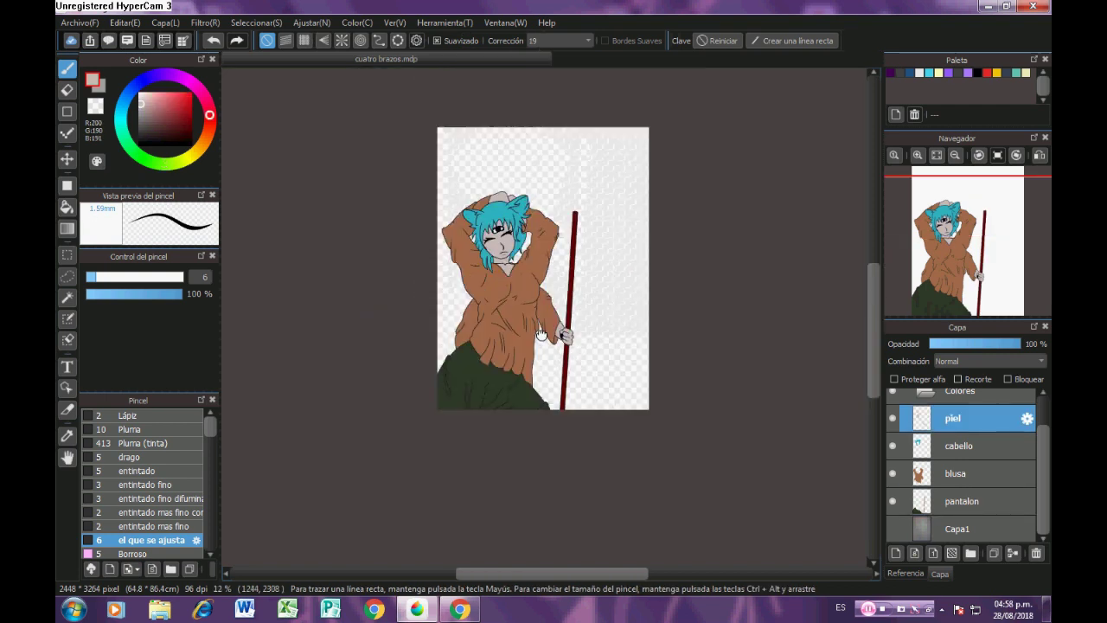
Hide the pantalon, blusa, cabello and piel colour layers and toggle the visibility of Capa2 to examine the layers separately.
drag(541, 335, 537, 346)
click(893, 501)
click(892, 474)
click(893, 445)
click(893, 418)
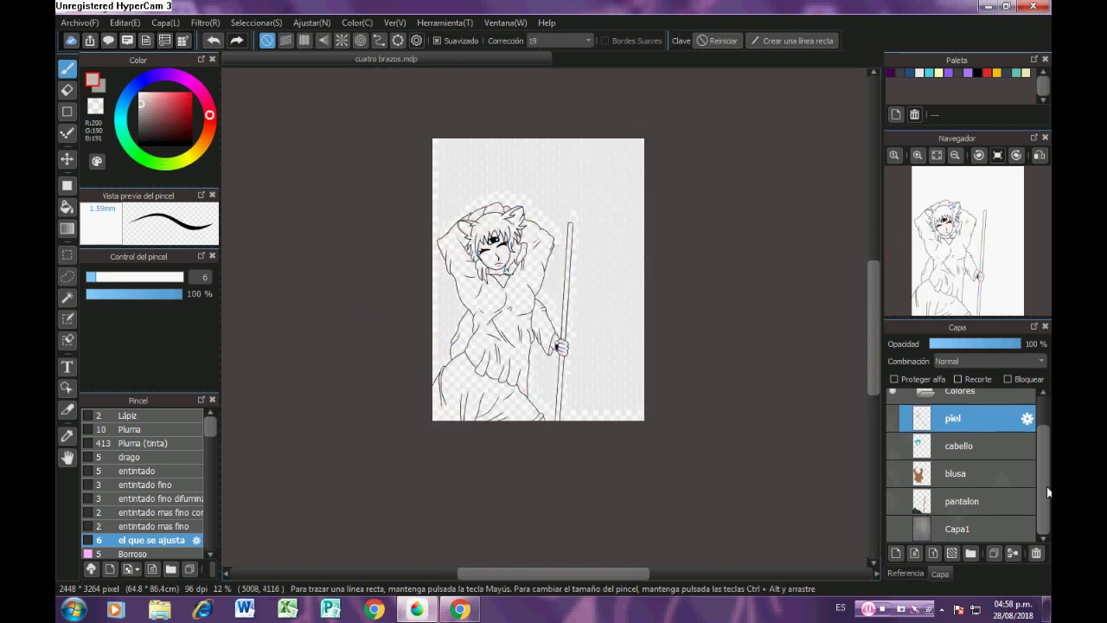
drag(1045, 489, 1045, 458)
right_click(987, 440)
click(893, 402)
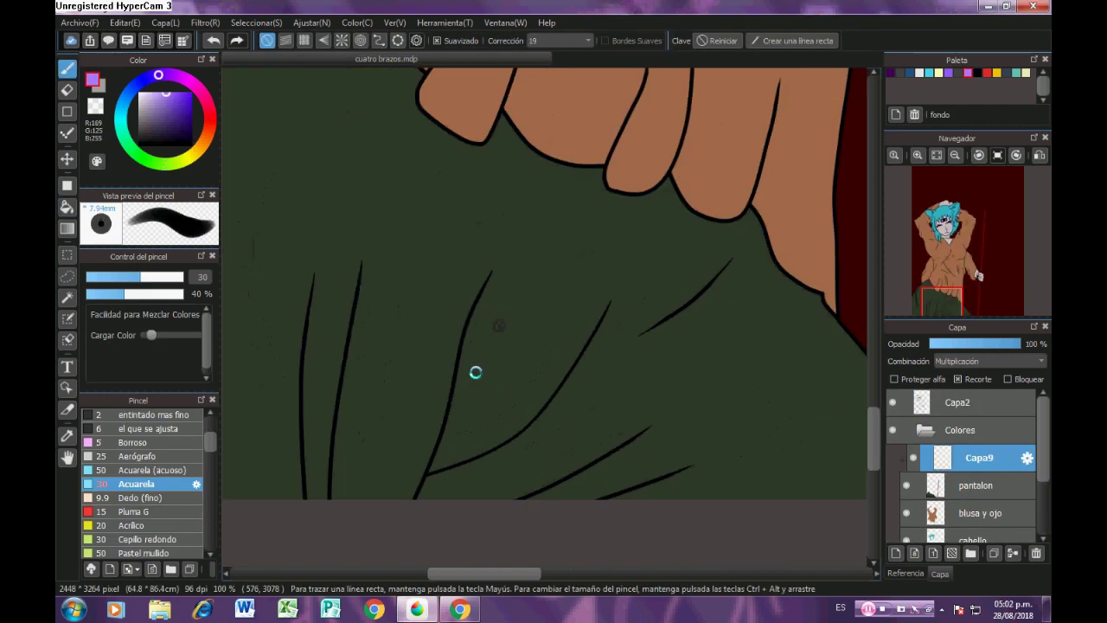
Paint a dark shadow between the two central trouser folds with the size-30 Acuarela brush on the clipped Multiplicación layer Capa9.
drag(526, 173, 453, 460)
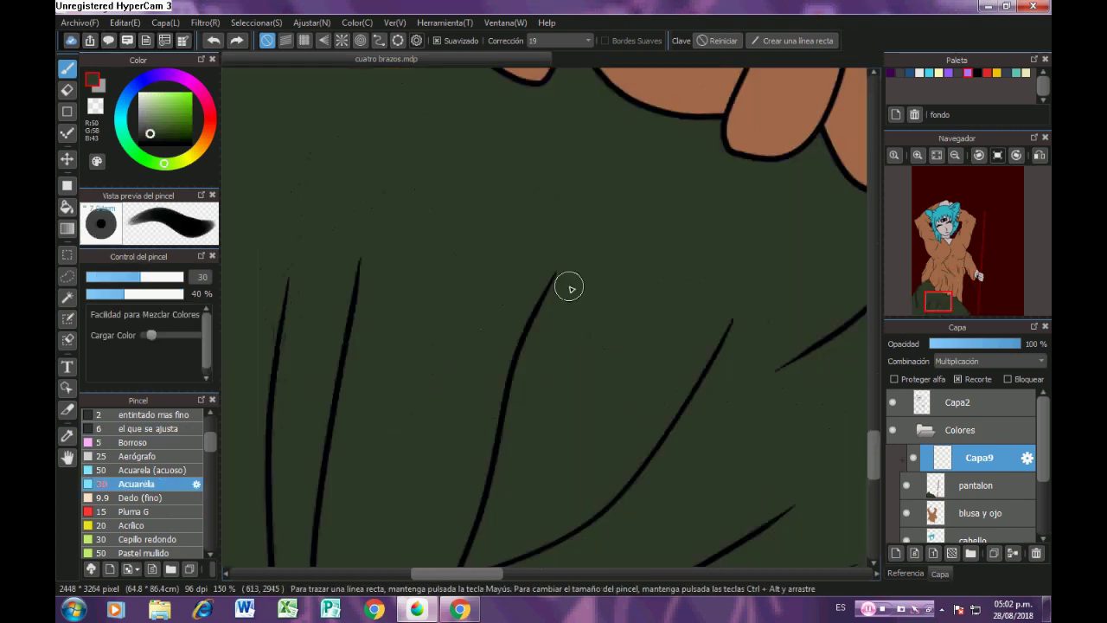
scroll(553, 275, up, 2)
drag(515, 457, 549, 337)
drag(572, 275, 524, 417)
mouse_move(534, 303)
mouse_down()
mouse_move(491, 415)
mouse_move(704, 198)
mouse_move(573, 240)
mouse_up()
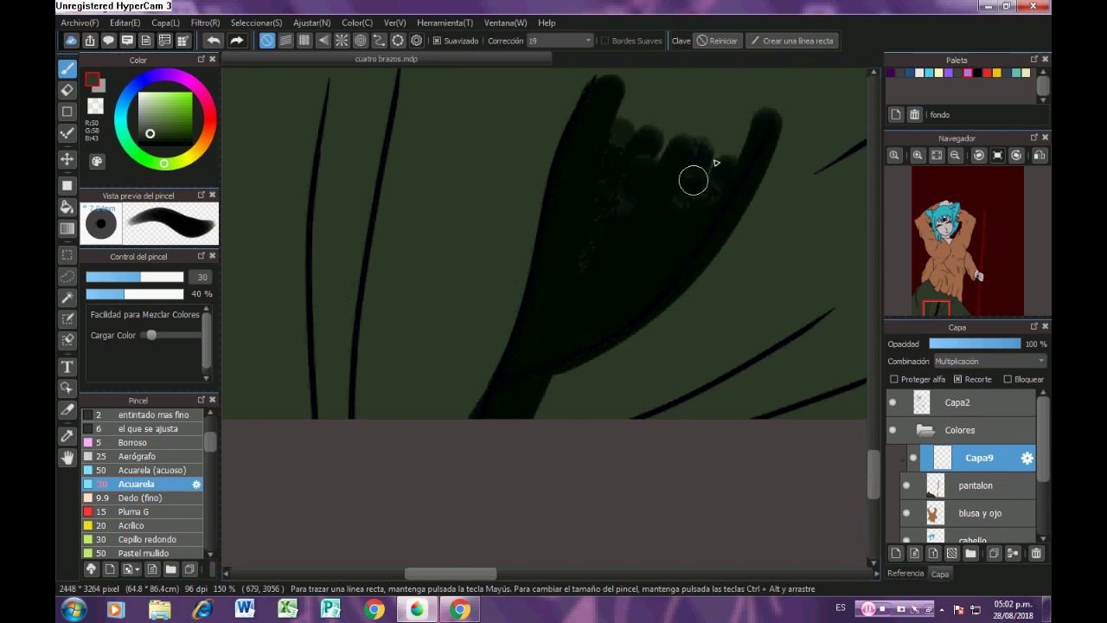
scroll(677, 245, down, 2)
drag(655, 292, 586, 309)
scroll(623, 296, up, 2)
mouse_move(682, 164)
mouse_down()
mouse_move(673, 193)
mouse_move(467, 385)
mouse_up()
drag(615, 284, 472, 381)
Paint a shadow wedge along the lower trouser fold beside the central shadow and trim its edges with the eraser.
mouse_move(822, 361)
mouse_down()
mouse_move(635, 335)
mouse_move(542, 363)
mouse_up()
scroll(645, 333, up, 1)
key(e)
scroll(552, 383, down, 2)
drag(822, 346, 571, 372)
key(b)
drag(643, 368, 616, 406)
Paint a shadow stroke along the outer thigh fold of the trousers and clear a magic-wand-selected area on Capa9.
scroll(620, 401, down, 2)
drag(406, 324, 629, 419)
scroll(462, 425, up, 2)
mouse_move(449, 224)
mouse_down()
mouse_move(470, 394)
mouse_move(455, 223)
mouse_up()
scroll(448, 223, up, 1)
click(67, 298)
click(434, 323)
key(Delete)
key(ctrl+d)
Erase the outer edge and stray marks of the thigh fold shadow so it tapers along the line.
scroll(409, 275, down, 2)
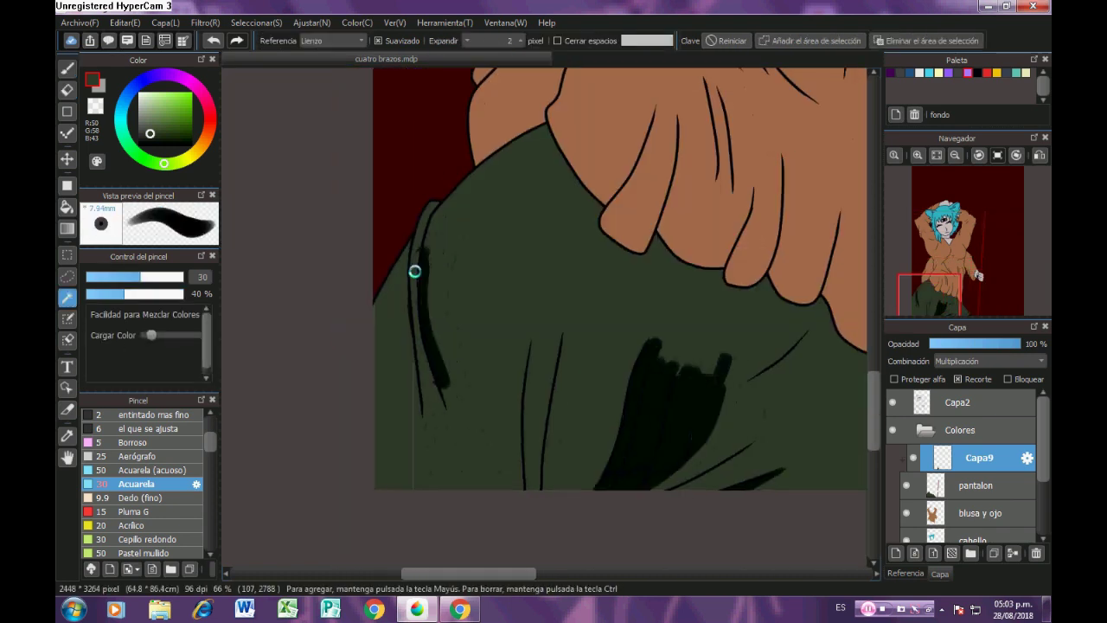
scroll(415, 271, up, 3)
key(e)
scroll(418, 239, up, 1)
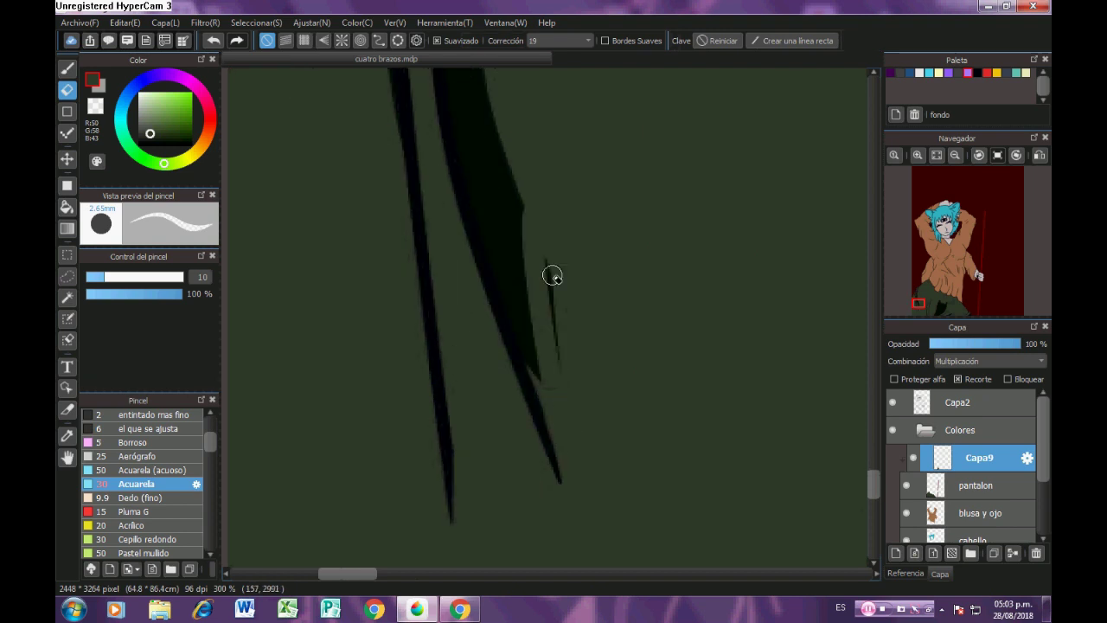
drag(552, 275, 551, 373)
drag(551, 205, 557, 344)
drag(514, 291, 536, 475)
scroll(518, 321, down, 2)
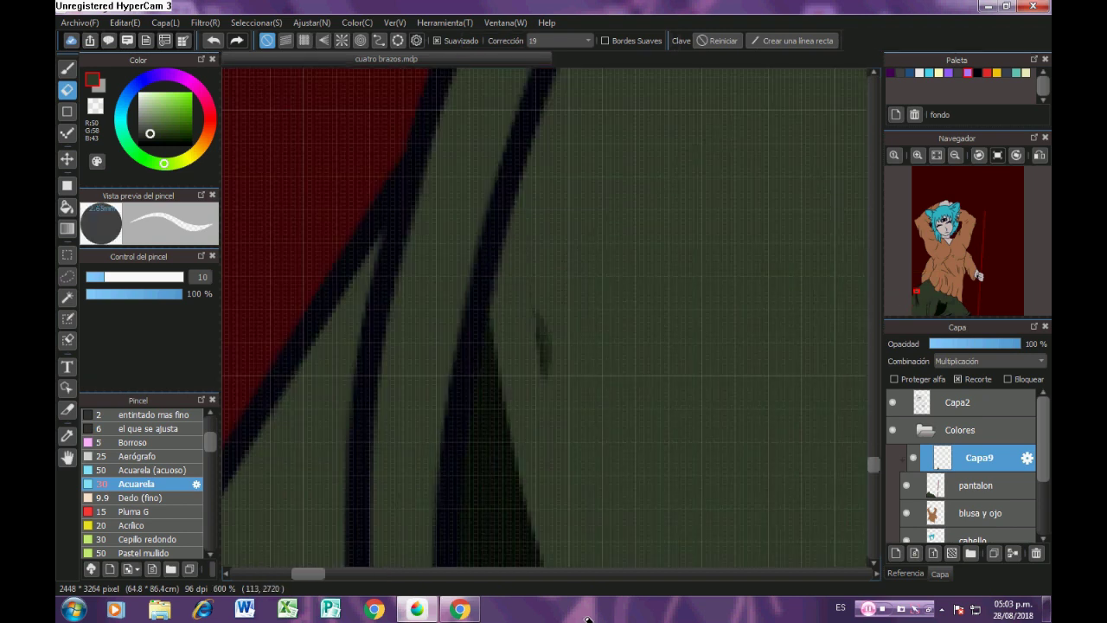
scroll(531, 332, down, 1)
scroll(559, 350, up, 1)
Draw a curved shadow edge beside the pair of vertical trouser folds and brush in the shadow.
click(68, 111)
scroll(513, 215, down, 1)
drag(543, 229, 521, 364)
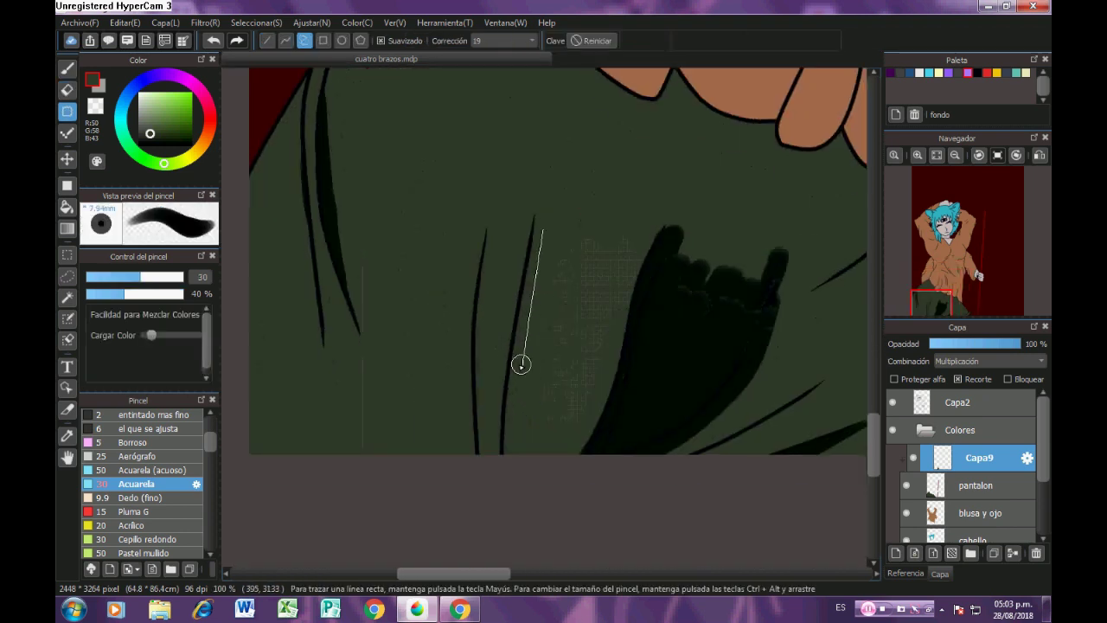
drag(542, 483, 537, 227)
scroll(519, 454, up, 3)
click(67, 69)
drag(486, 350, 502, 492)
Erase the excess from the vertical fold's shadow so it narrows to a tip.
click(68, 90)
drag(538, 311, 583, 510)
drag(497, 226, 522, 509)
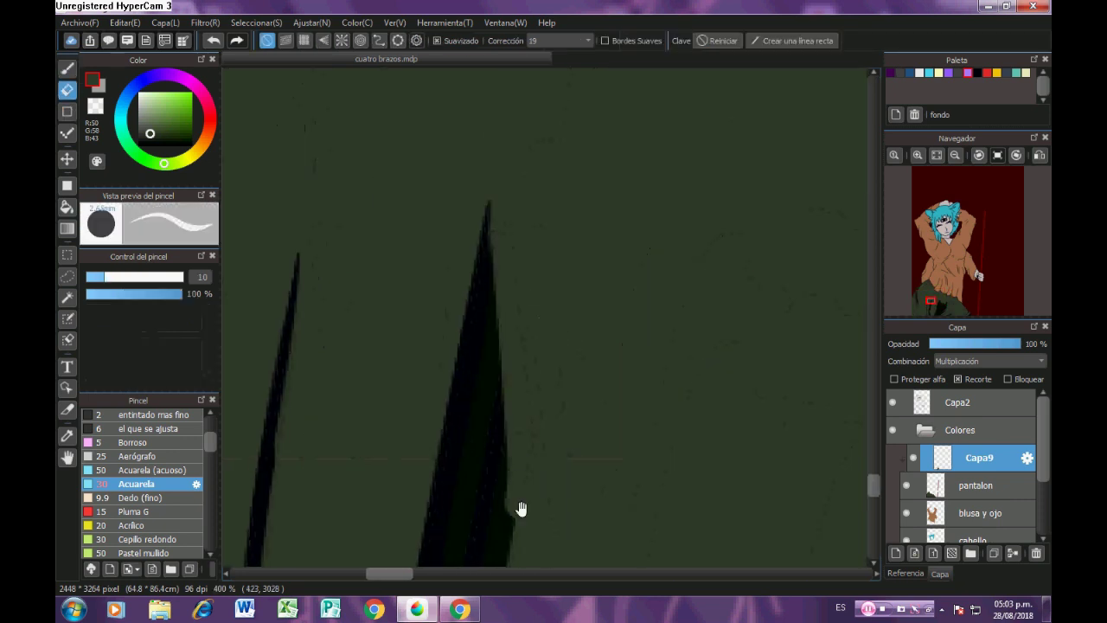
Draw a curved shadow on the trousers beneath the first scallop of the blouse hem.
scroll(520, 429, down, 5)
scroll(520, 430, up, 2)
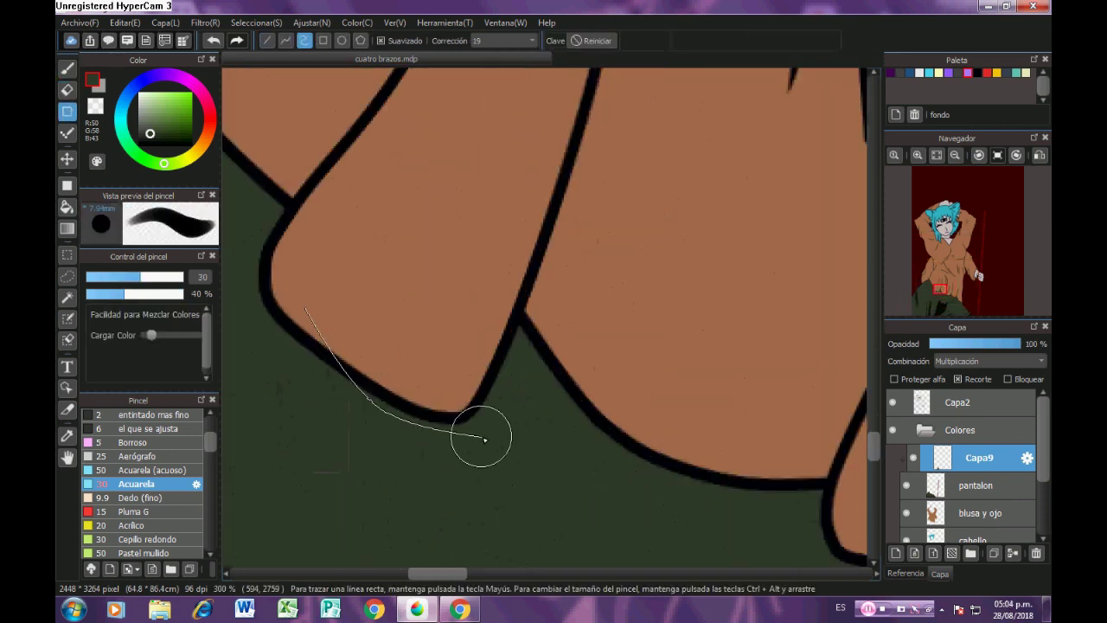
drag(476, 435, 527, 306)
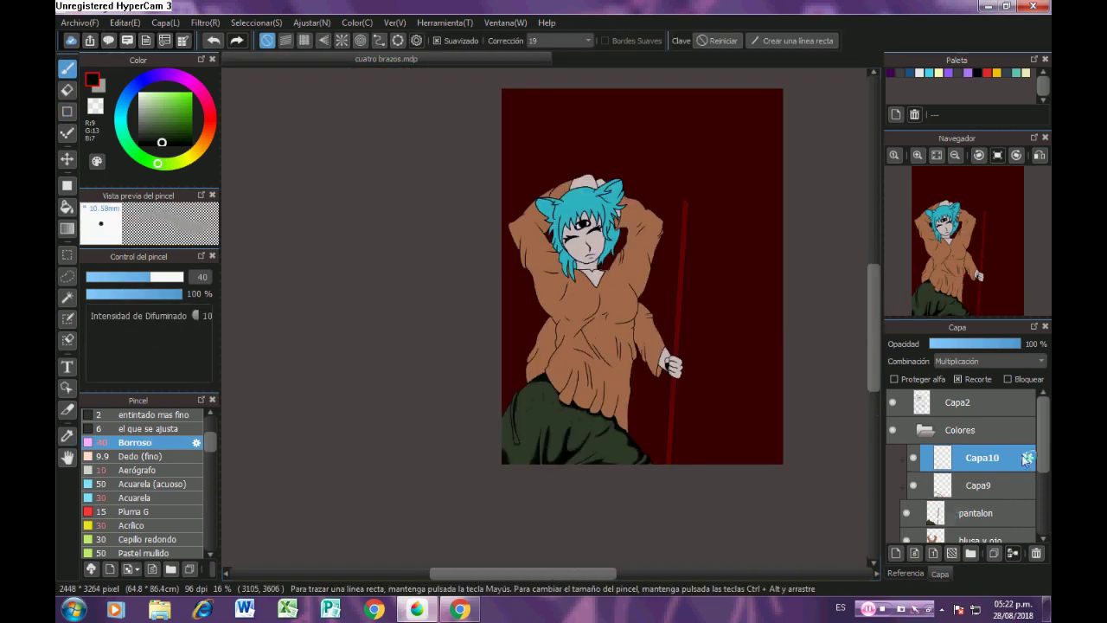
drag(1045, 450, 1045, 479)
click(960, 448)
click(896, 553)
click(969, 380)
click(907, 477)
click(907, 477)
click(1037, 553)
click(995, 480)
click(954, 554)
click(1036, 553)
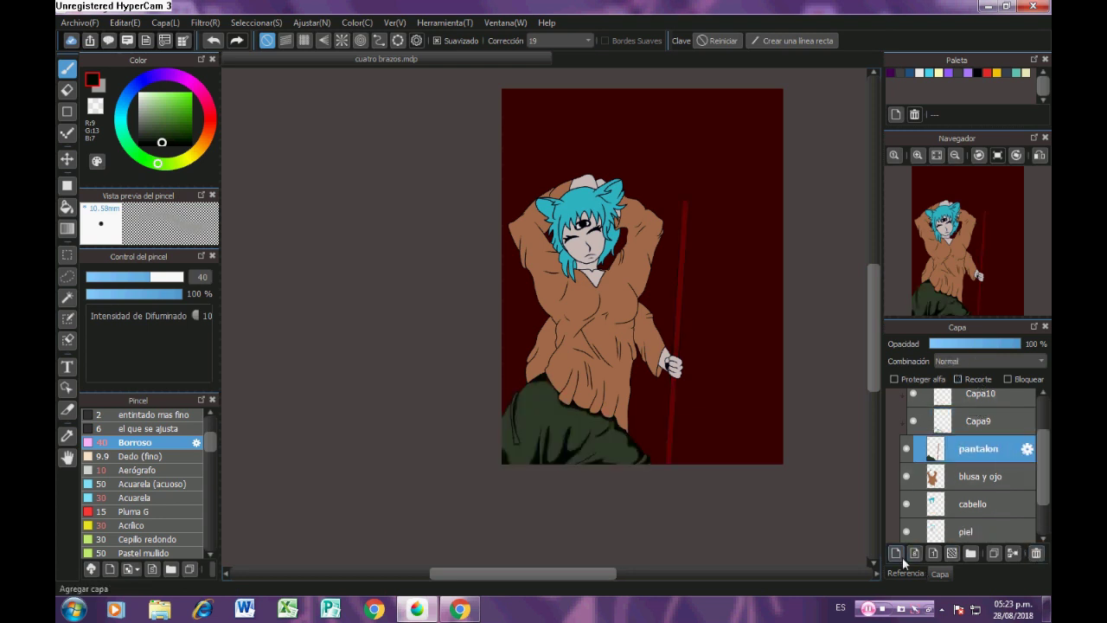
Set the new layer above blusa y ojo to clipping and Multiplicación blending, and sample the blouse brown as the colour.
click(961, 380)
scroll(624, 297, up, 2)
right_click(624, 297)
click(982, 361)
click(976, 385)
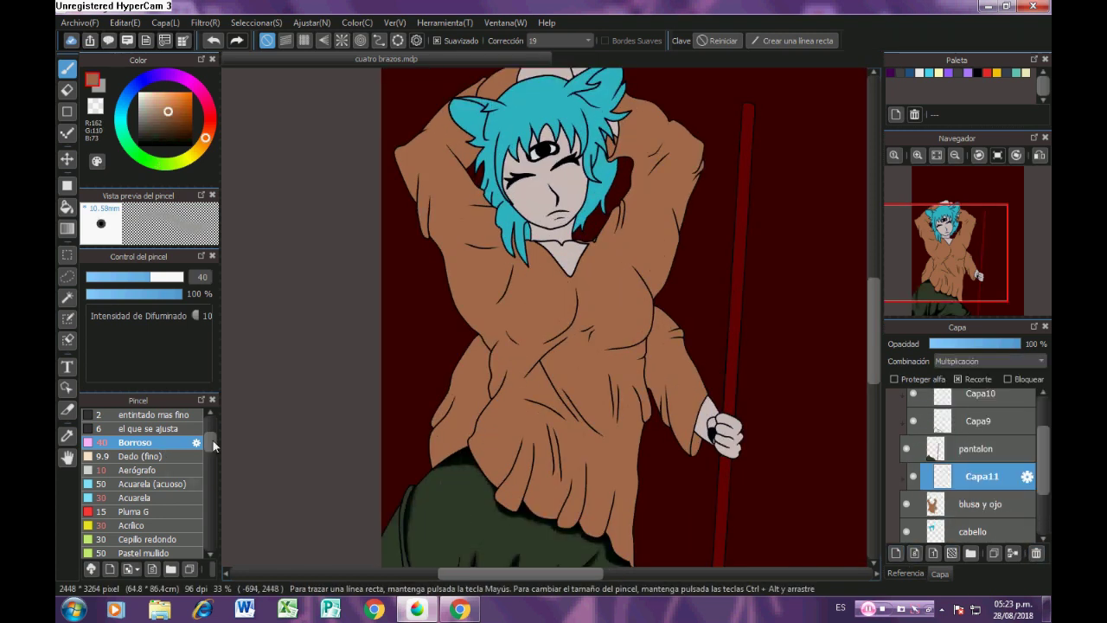
Choose the Aerógrafo brush at size 30, try a stroke on the sleeve, and undo it.
drag(212, 444, 212, 439)
click(142, 505)
scroll(496, 274, up, 2)
click(140, 277)
scroll(318, 292, down, 2)
drag(360, 234, 378, 322)
key(ctrl+z)
scroll(372, 284, up, 4)
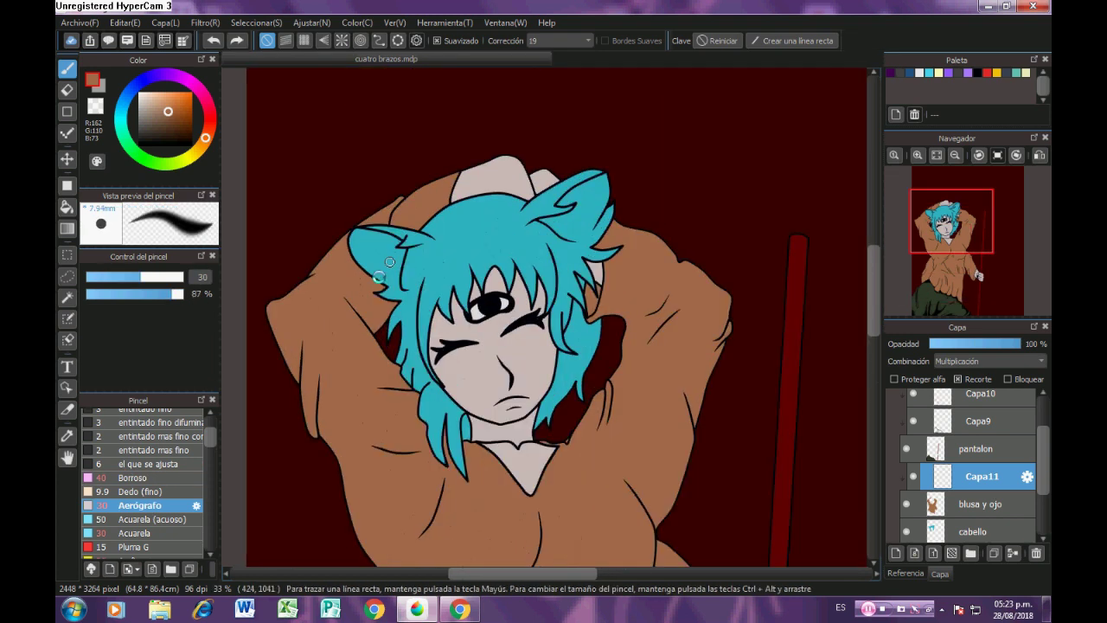
Outline a shadow on the raised sleeve beneath the smaller cat ear, fill it with brown and airbrush over it.
click(68, 112)
click(331, 279)
double_click(409, 389)
click(67, 208)
click(430, 314)
click(67, 68)
drag(411, 360, 384, 286)
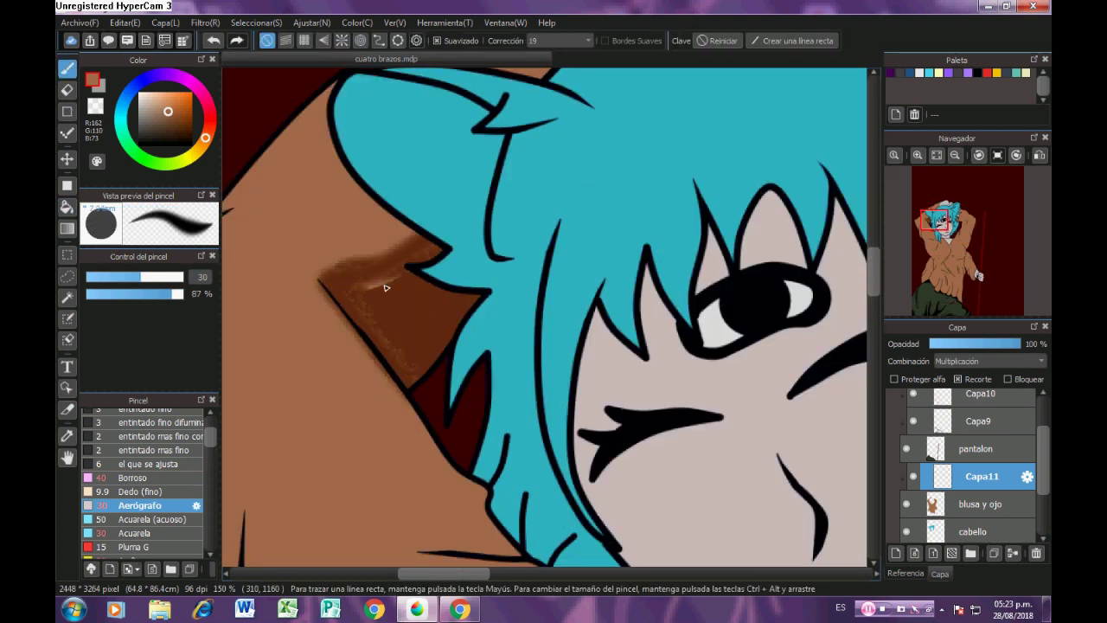
Erase excess shadow beside the small sleeve fold above the hair on Capa11.
scroll(383, 286, down, 3)
scroll(471, 165, up, 3)
scroll(444, 247, down, 3)
scroll(346, 371, up, 5)
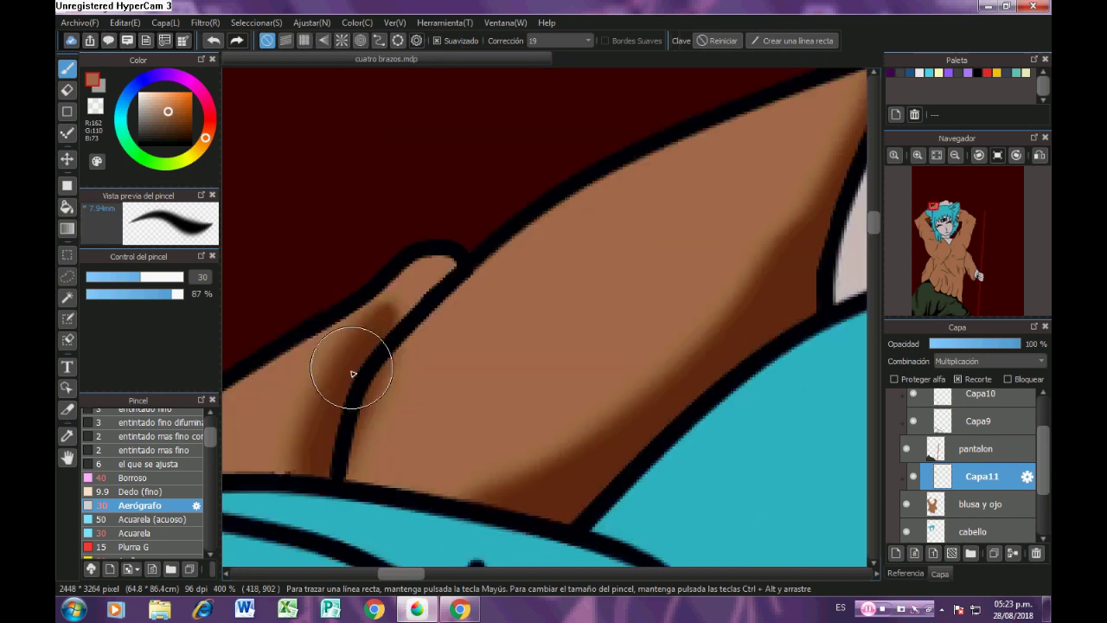
key(e)
drag(390, 336, 390, 352)
scroll(390, 346, down, 5)
scroll(373, 395, up, 2)
Draw a curved shadow edge along the vertical fold near the elbow of the raised sleeve.
click(67, 68)
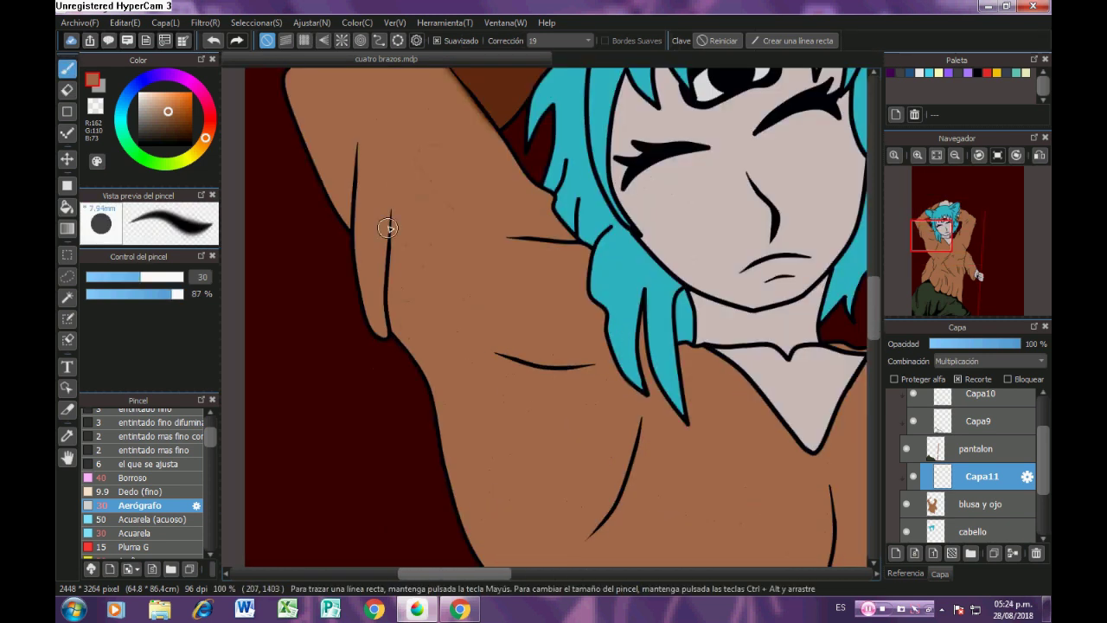
scroll(389, 216, up, 1)
click(67, 111)
click(392, 204)
click(382, 350)
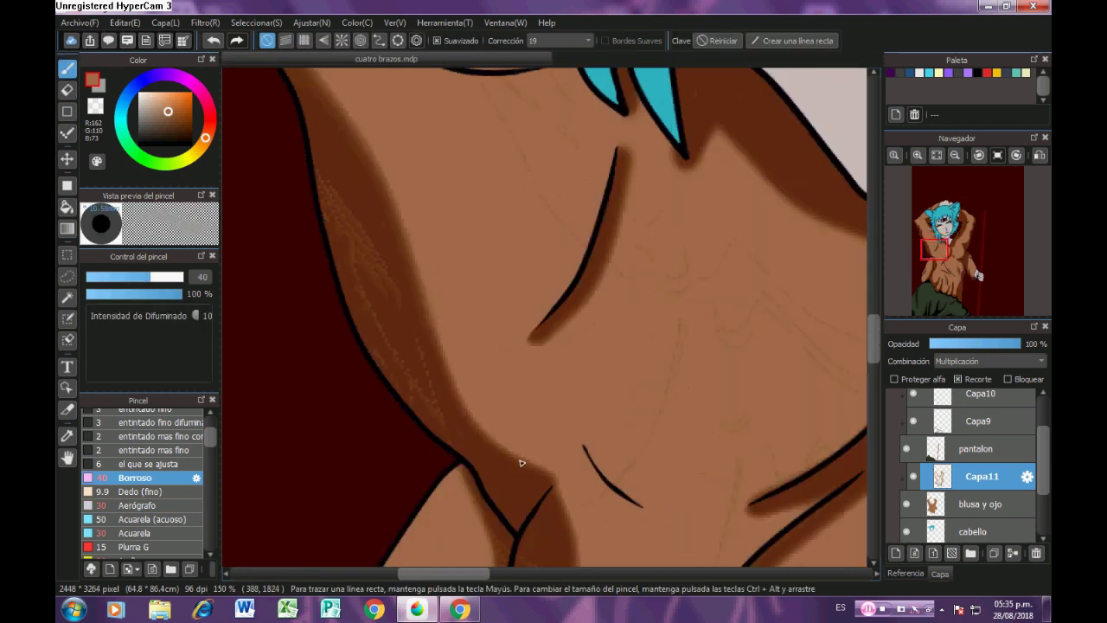
Soften the shadow edges along the blouse's side, waist and rear sleeve with the size-40 Borroso brush on Capa11.
scroll(461, 537, down, 3)
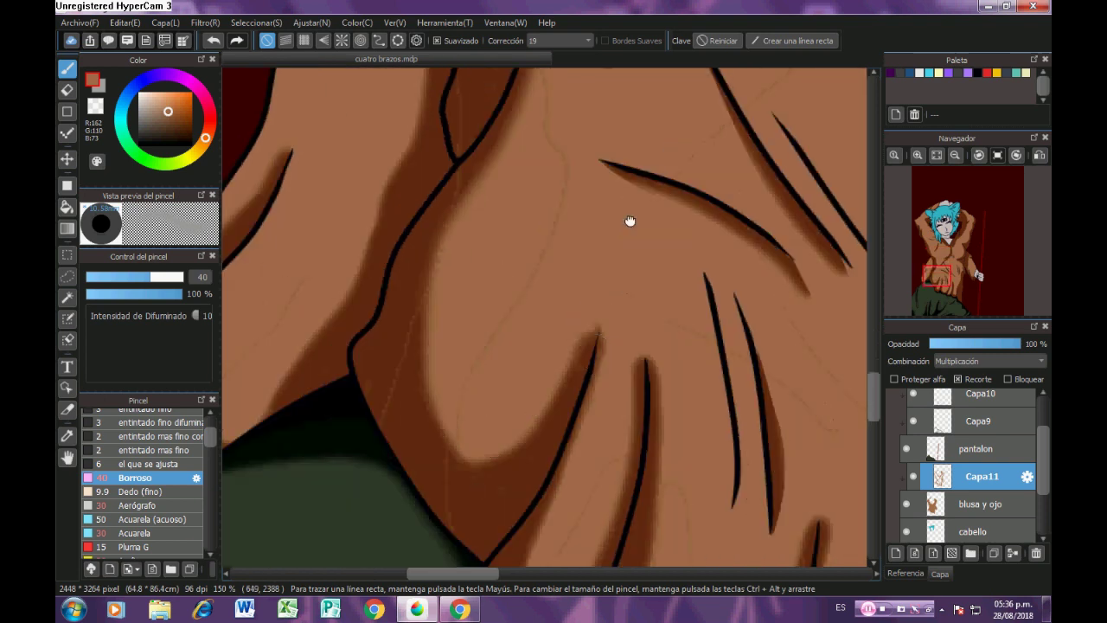
drag(630, 222, 630, 131)
drag(342, 294, 645, 363)
drag(606, 263, 588, 392)
drag(640, 263, 589, 356)
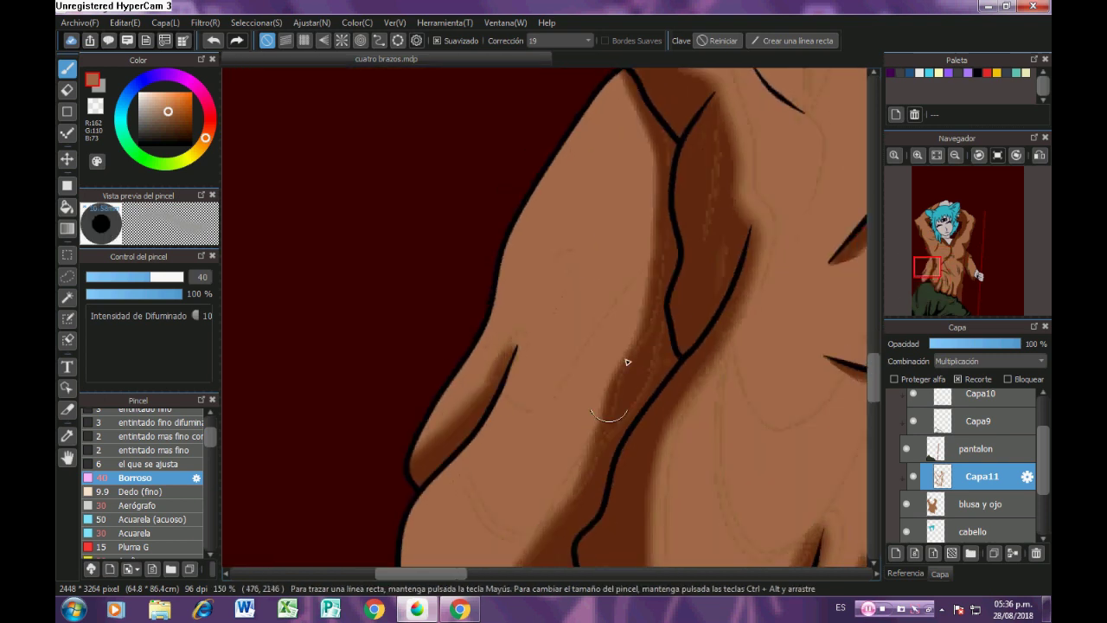
scroll(623, 385, down, 5)
drag(667, 360, 658, 379)
scroll(599, 299, up, 5)
drag(738, 481, 633, 297)
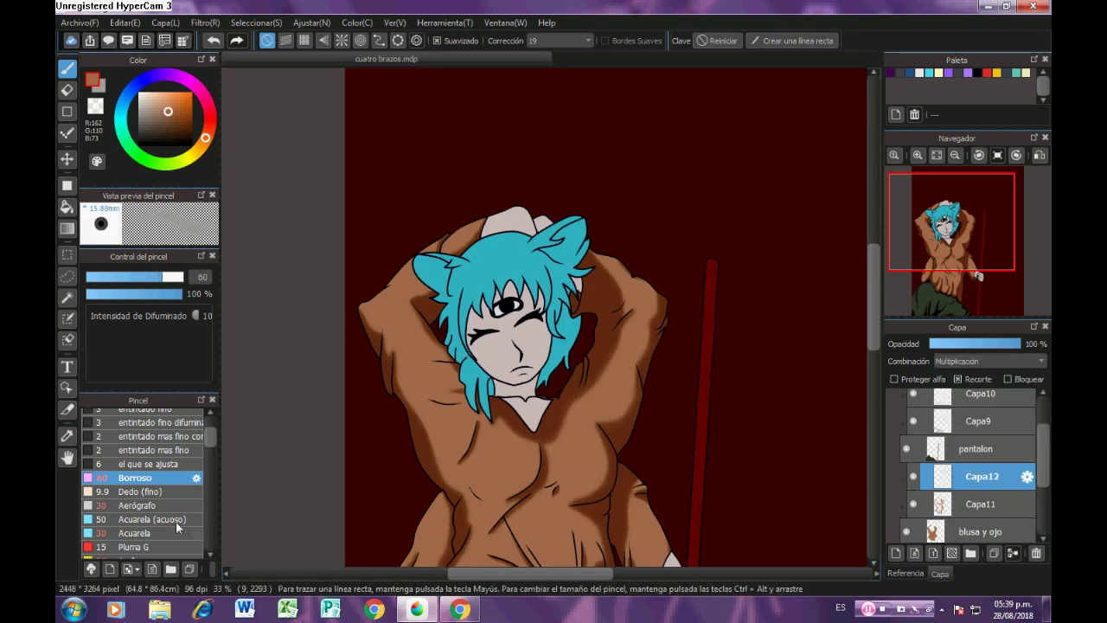
Airbrush a deeper brown shadow (R102 G47 B20) on Capa12 over the sleeve beside the hair and around the arm gap.
click(140, 505)
scroll(507, 440, up, 6)
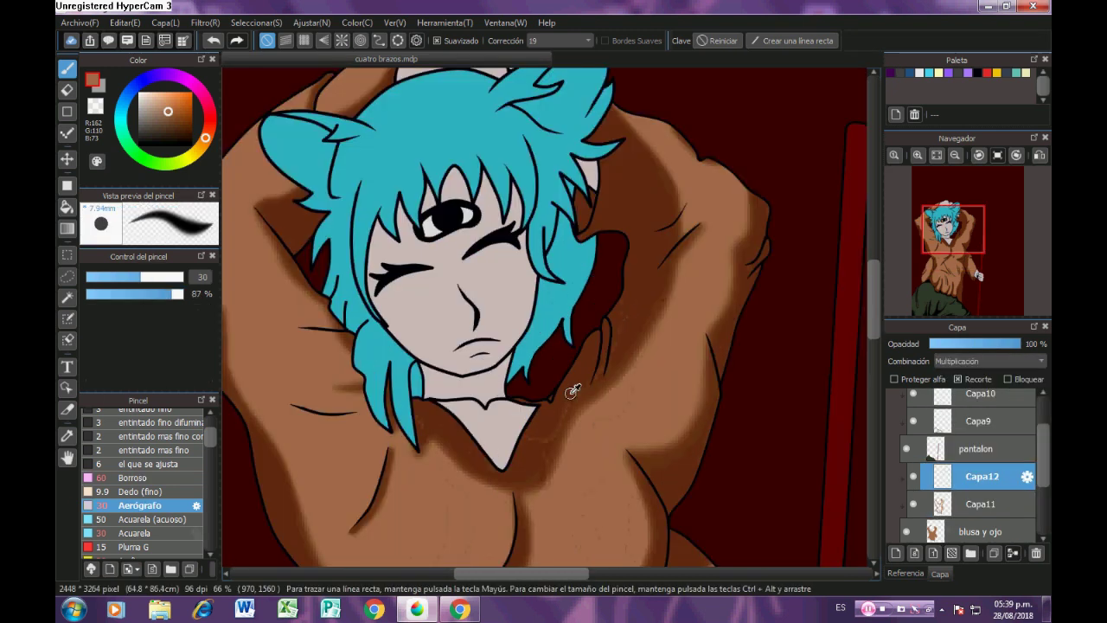
drag(527, 314, 581, 268)
mouse_move(622, 166)
mouse_down()
mouse_move(626, 227)
mouse_move(537, 398)
mouse_up()
mouse_move(566, 333)
mouse_down()
mouse_move(618, 174)
mouse_move(594, 350)
mouse_up()
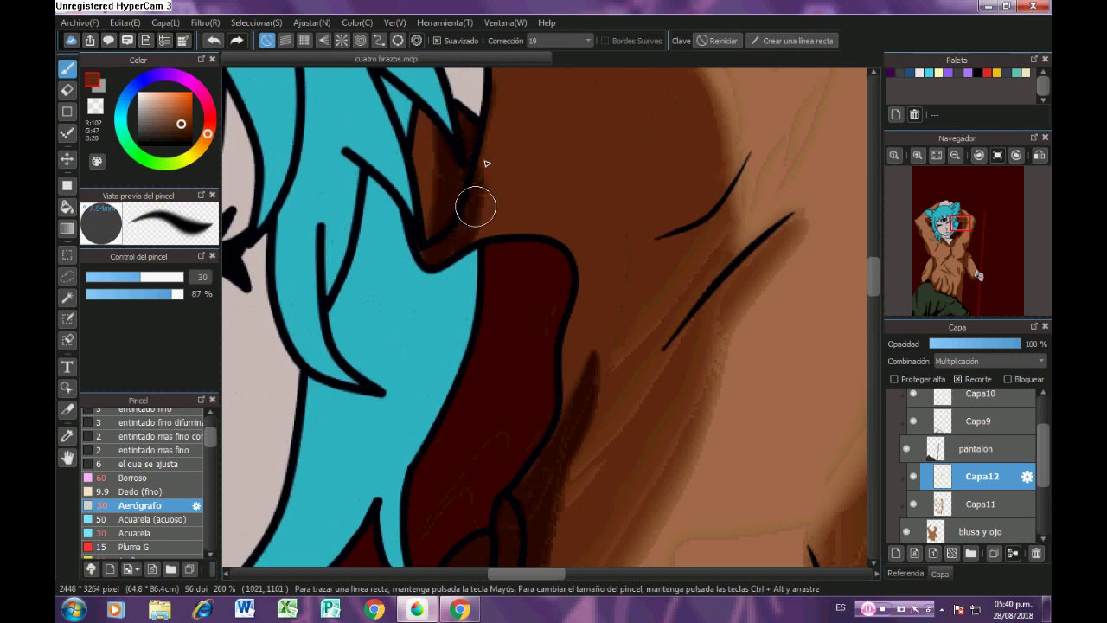
drag(486, 163, 596, 273)
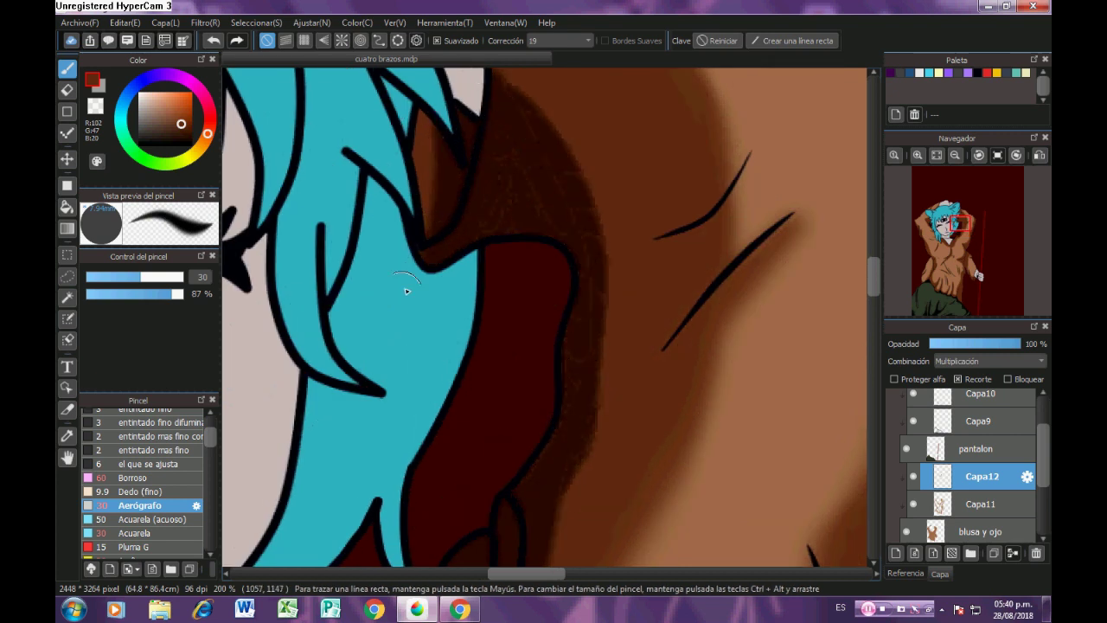
scroll(406, 290, down, 4)
scroll(494, 408, up, 4)
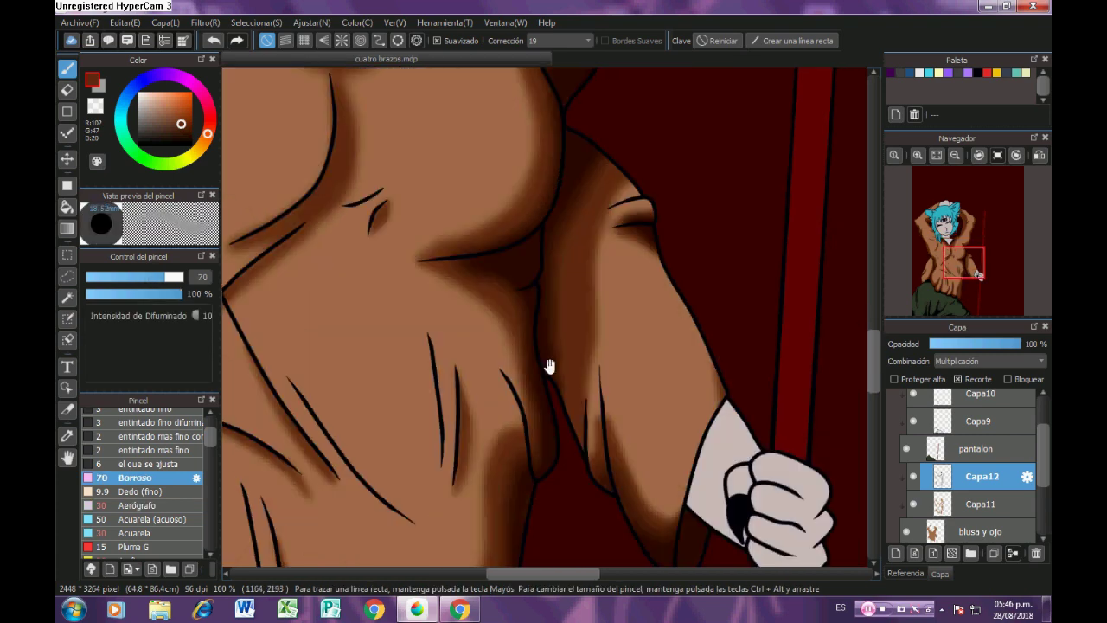
Deepen and soften the brown shadows down the blouse's side and under the raised arm on Capa12 with the size-70 Borroso brush.
scroll(548, 366, down, 5)
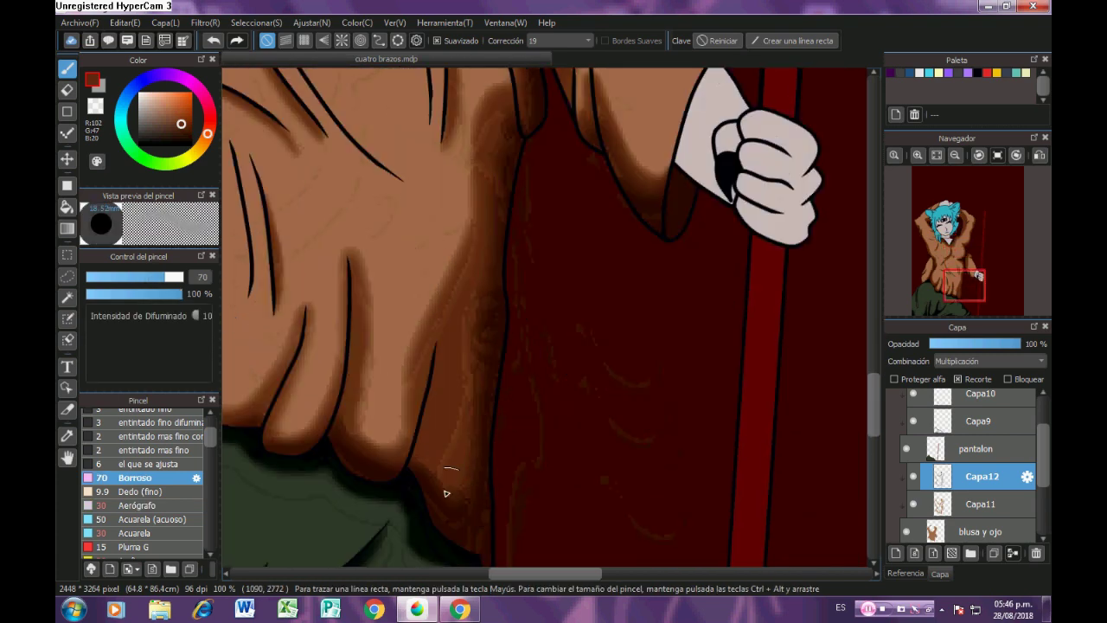
scroll(609, 338, down, 2)
scroll(389, 216, up, 2)
drag(475, 181, 506, 445)
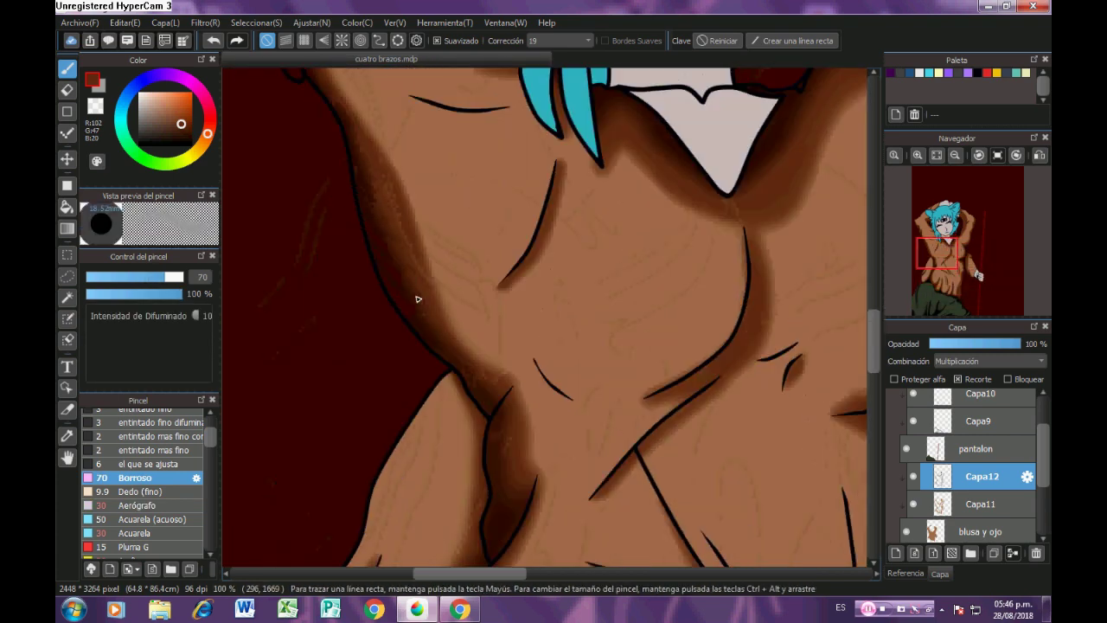
scroll(433, 317, down, 4)
scroll(447, 228, up, 4)
Shade the upper whites of the third eye in grey (R173 G173 B173) with the size-30 Aerógrafo brush.
right_click(425, 243)
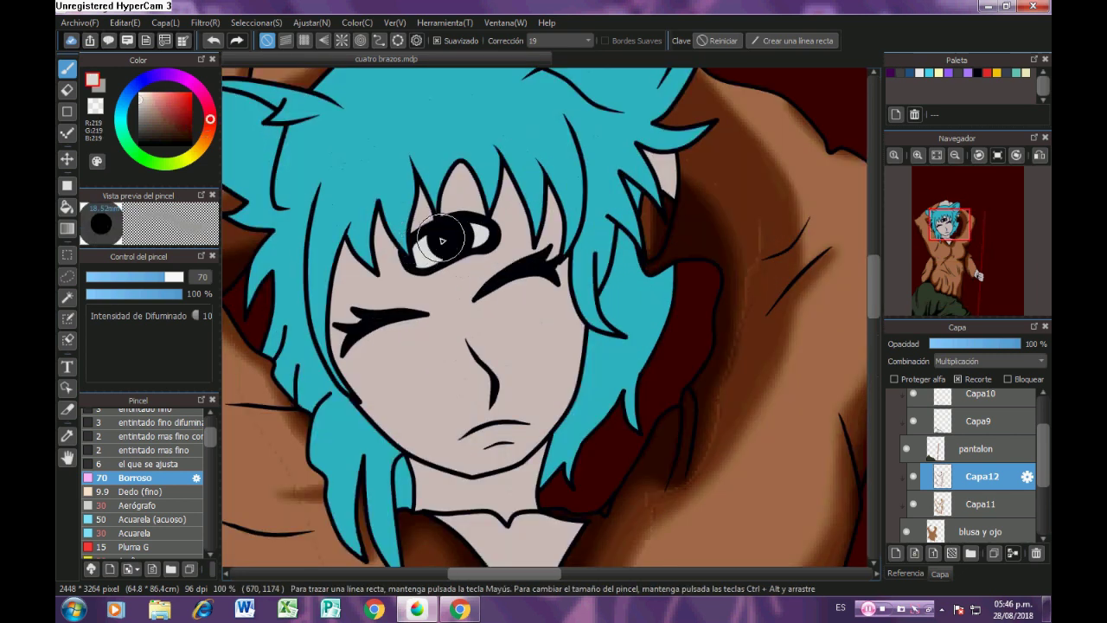
click(139, 505)
scroll(441, 227, up, 3)
drag(350, 292, 390, 264)
drag(526, 227, 573, 242)
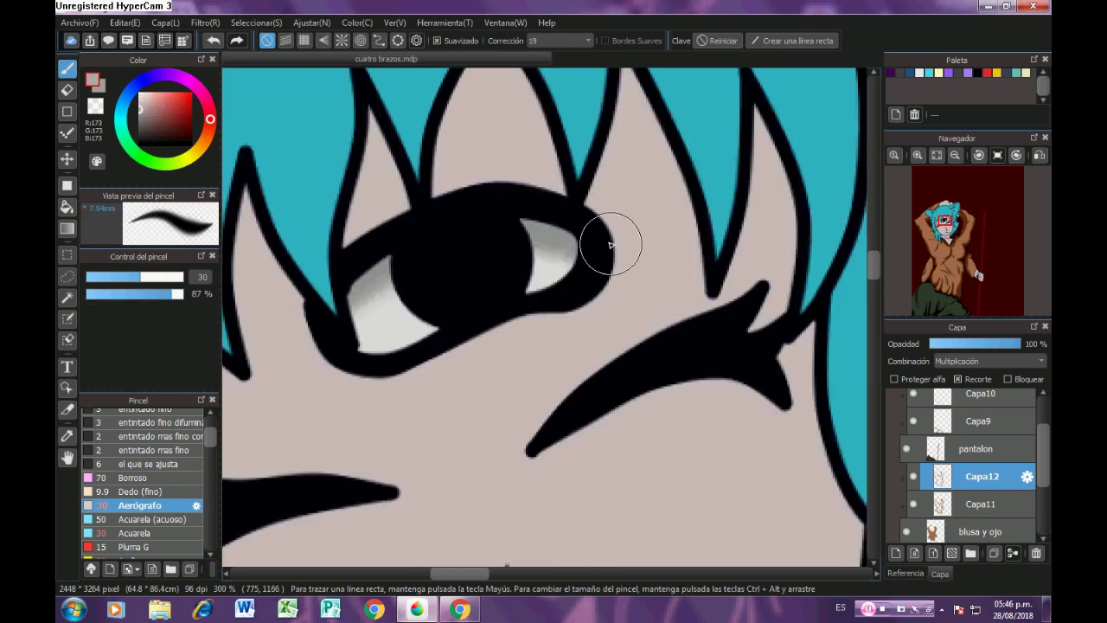
scroll(276, 362, down, 8)
scroll(965, 449, down, 3)
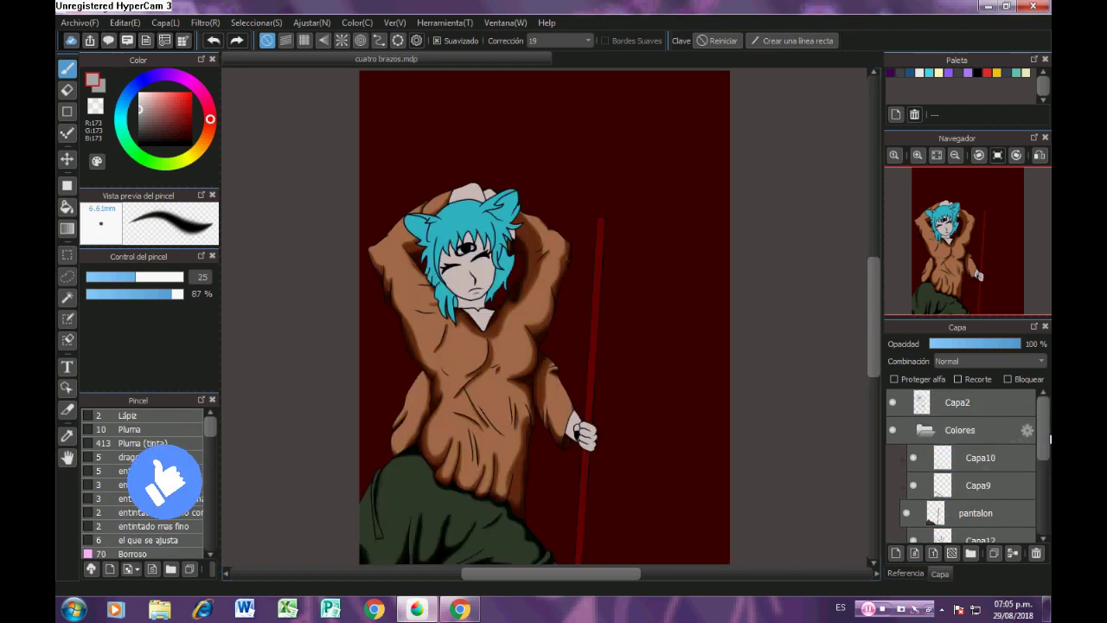
Add a new layer above cabello, clip it with Recorte, set it to Multiplicación and choose dark blue (R25 G20 B84).
scroll(1012, 499, down, 3)
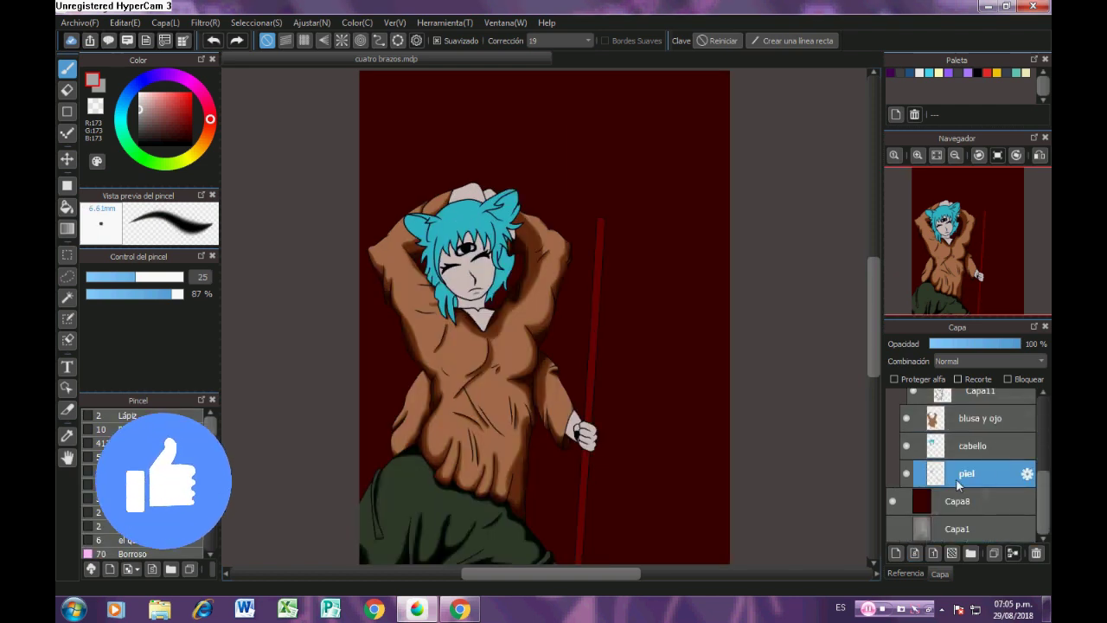
click(896, 555)
click(973, 380)
click(979, 362)
click(974, 375)
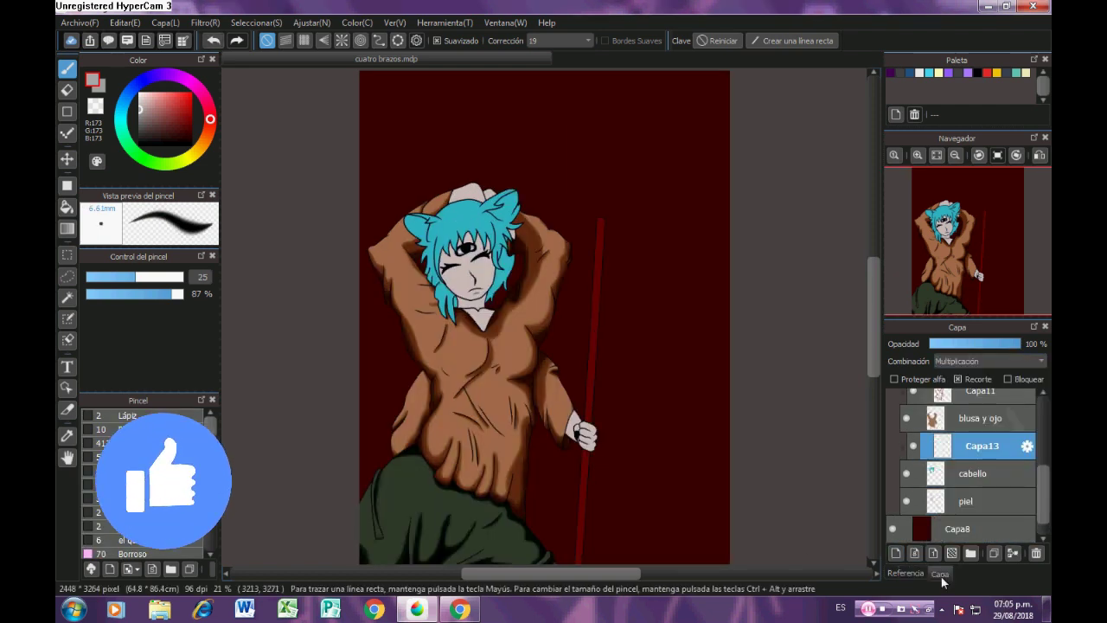
click(906, 573)
click(940, 573)
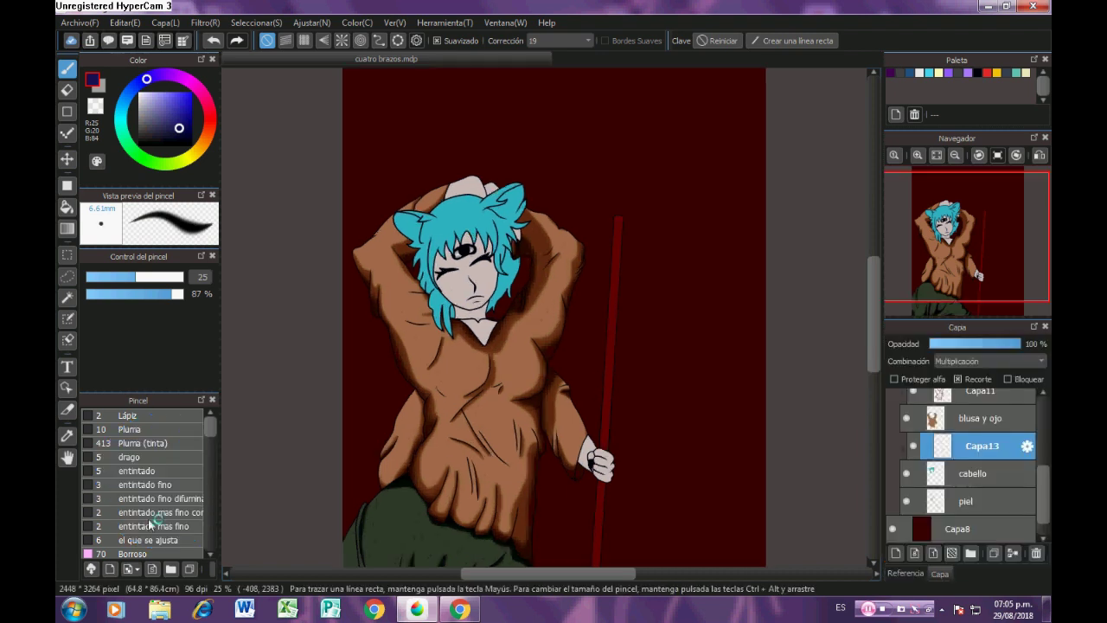
scroll(213, 443, down, 3)
scroll(460, 239, up, 3)
scroll(565, 296, up, 2)
drag(552, 251, 592, 363)
drag(558, 253, 621, 378)
key(ctrl+z)
key(ctrl+z)
Set Capa13 to Normal blending and airbrush dark blue onto the curved hair lock beside the closed eye, trimming the overspill.
click(970, 364)
click(969, 375)
drag(550, 249, 621, 393)
scroll(571, 333, up, 1)
key(e)
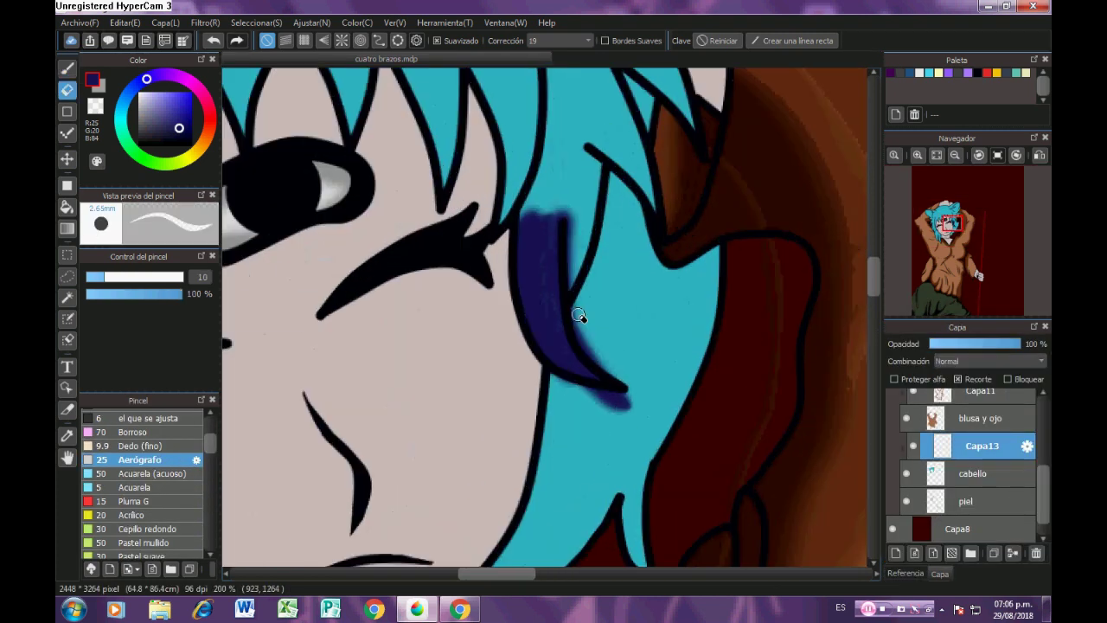
drag(583, 312, 530, 411)
key(b)
drag(524, 374, 545, 252)
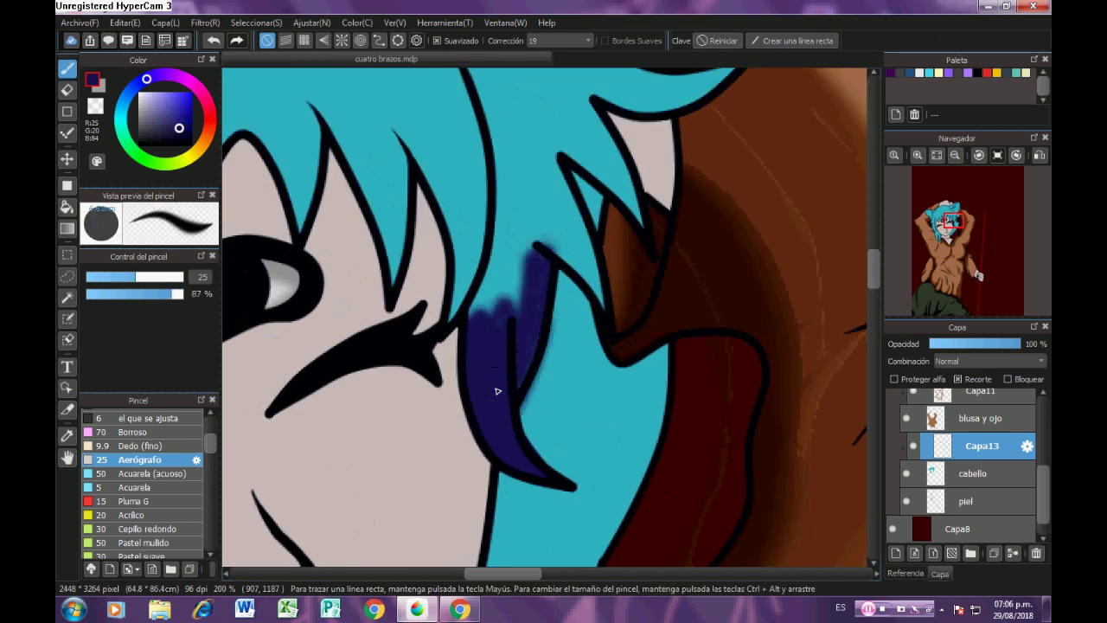
Extend the dark blue over the pointed strands near the human ear and erase the paint outside their outlines.
scroll(497, 391, up, 1)
key(e)
drag(575, 328, 567, 400)
key(b)
mouse_move(527, 196)
mouse_down()
mouse_move(613, 323)
mouse_move(560, 197)
mouse_up()
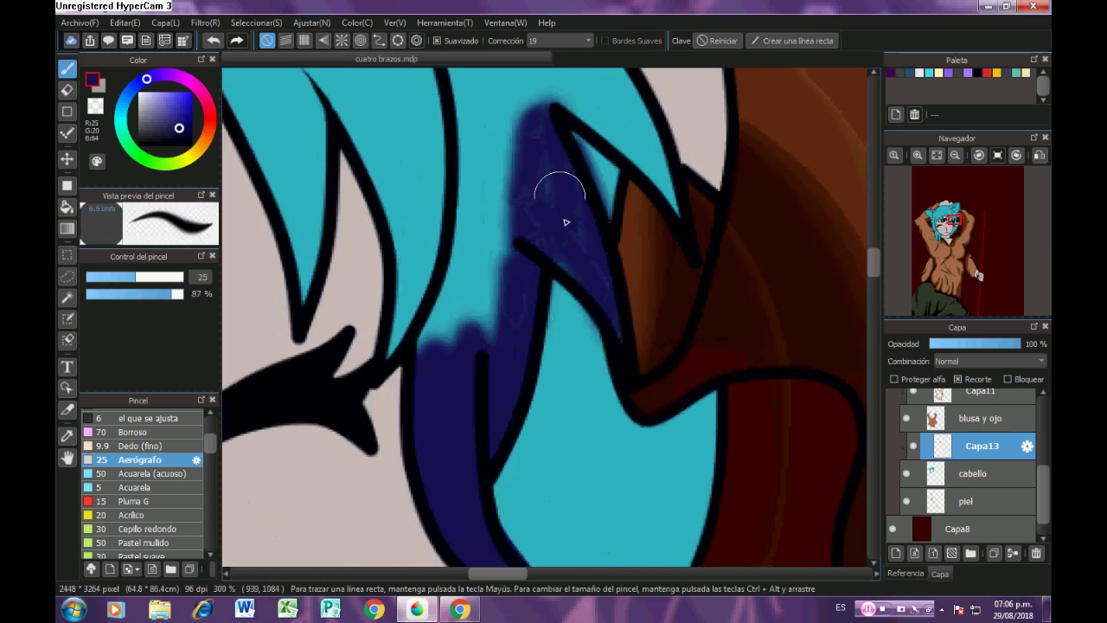
scroll(605, 346, up, 1)
key(e)
drag(640, 246, 568, 505)
key(b)
mouse_move(467, 275)
mouse_down()
mouse_move(628, 389)
mouse_move(511, 230)
mouse_move(516, 260)
mouse_up()
Airbrush purple (R98 G30 B139) over the tips of the fringe and side strands on Capa13.
scroll(527, 345, down, 3)
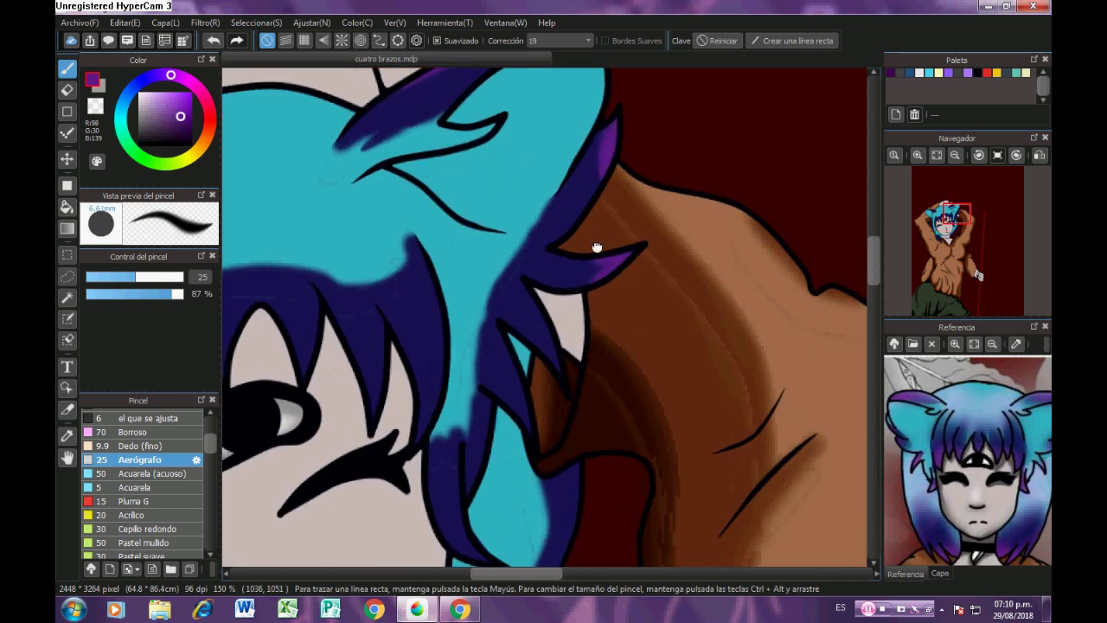
scroll(537, 213, up, 1)
scroll(511, 263, up, 1)
drag(512, 264, 498, 291)
mouse_move(499, 291)
mouse_down()
mouse_move(490, 232)
mouse_move(507, 234)
mouse_move(529, 160)
mouse_up()
key(e)
key(b)
mouse_move(407, 259)
mouse_down()
mouse_move(489, 439)
mouse_move(387, 344)
mouse_up()
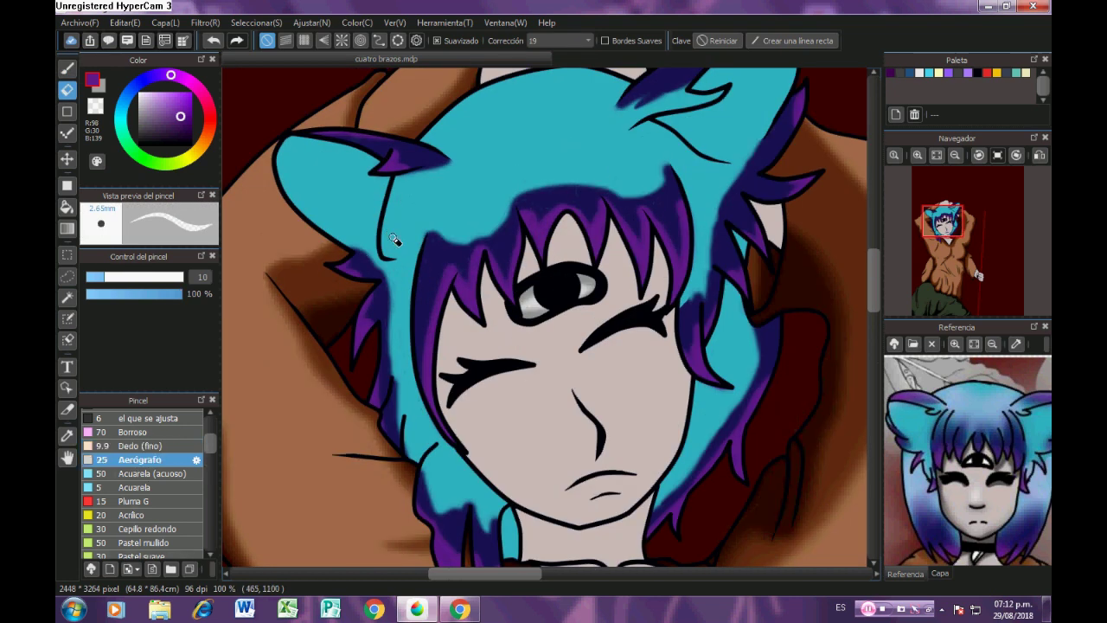
Paint a purple strip along the inner base line of the cat ear above the raised elbow.
scroll(395, 239, up, 1)
key(b)
mouse_move(407, 149)
mouse_down()
mouse_move(390, 192)
mouse_move(387, 266)
mouse_up()
key(e)
scroll(375, 167, up, 1)
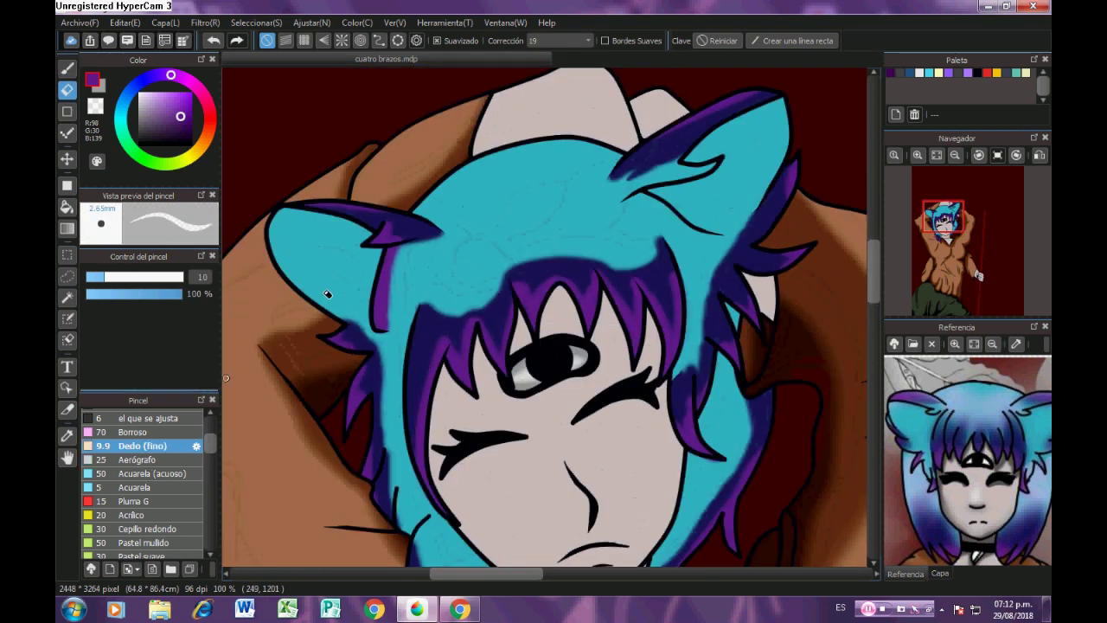
Smudge the blue and purple of the cat-ear tufts into fur-like strands with the size-9.9 Dedo (fino) brush.
scroll(364, 232, up, 1)
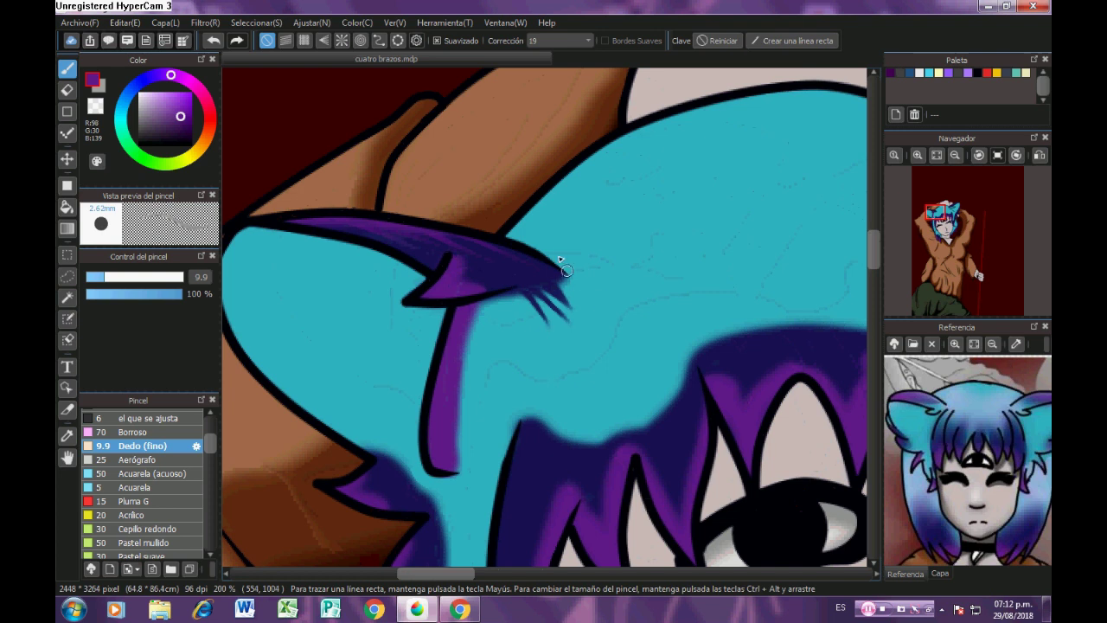
drag(481, 288, 513, 277)
drag(524, 317, 524, 248)
scroll(519, 354, up, 1)
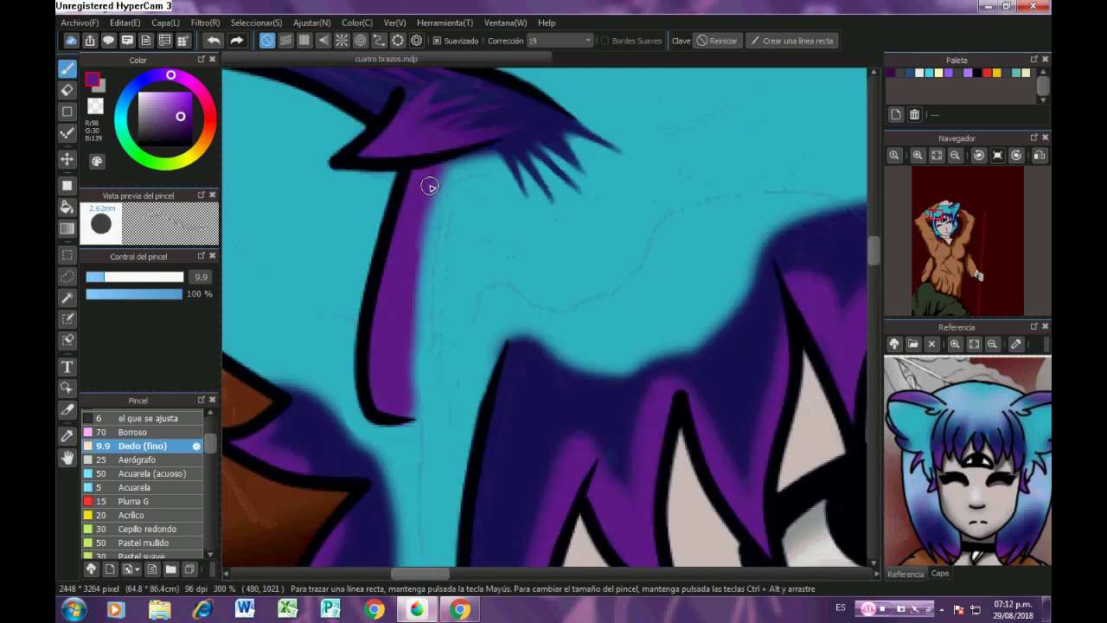
drag(427, 187, 484, 181)
key(ctrl+z)
scroll(446, 238, down, 4)
scroll(454, 273, up, 3)
drag(416, 275, 463, 223)
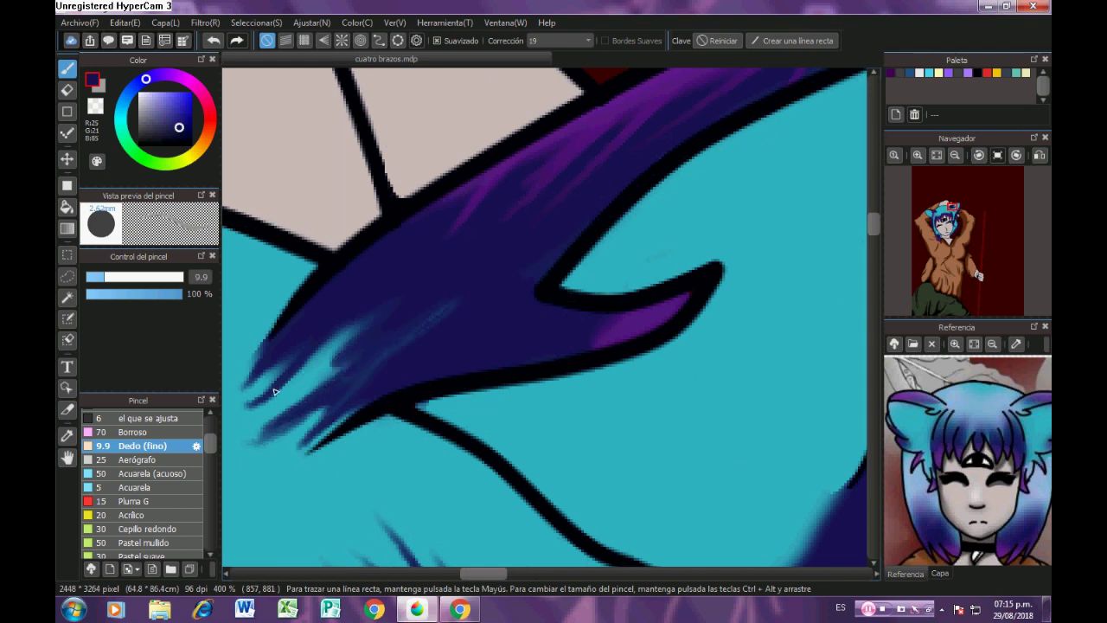
Smudge the colour edges of the fringe and side locks into fine strands with the Dedo (fino) brush.
scroll(478, 181, down, 7)
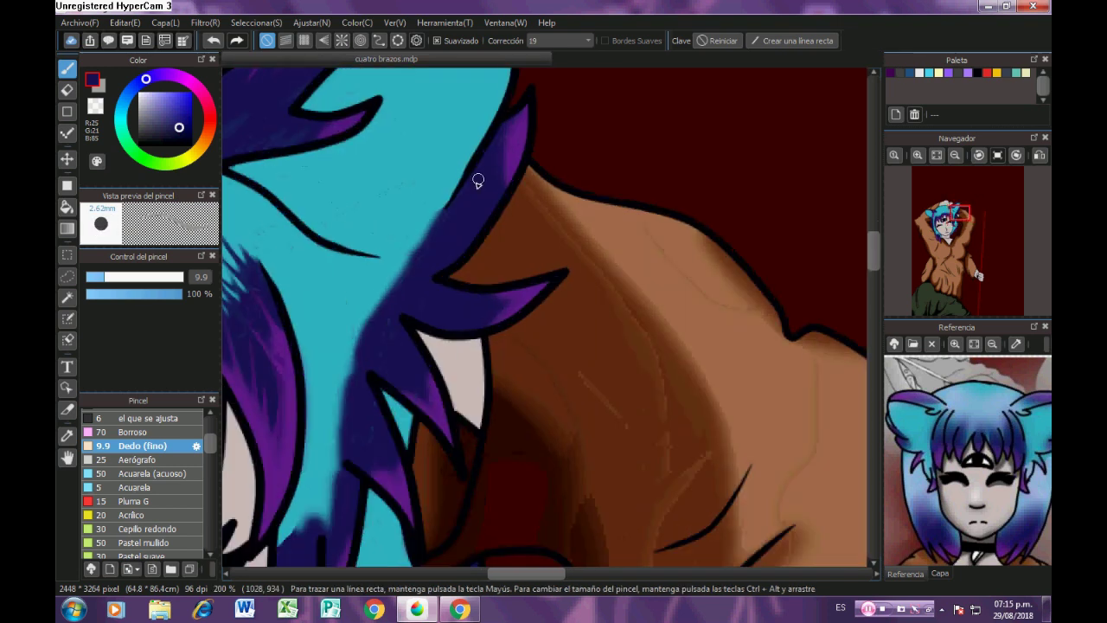
scroll(465, 231, up, 4)
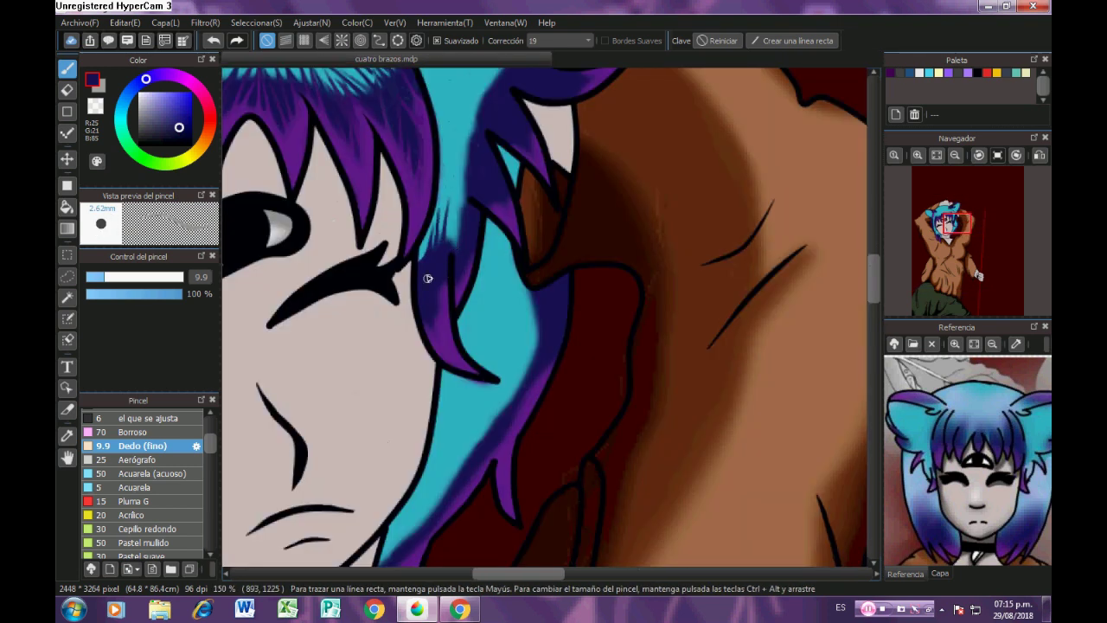
key(e)
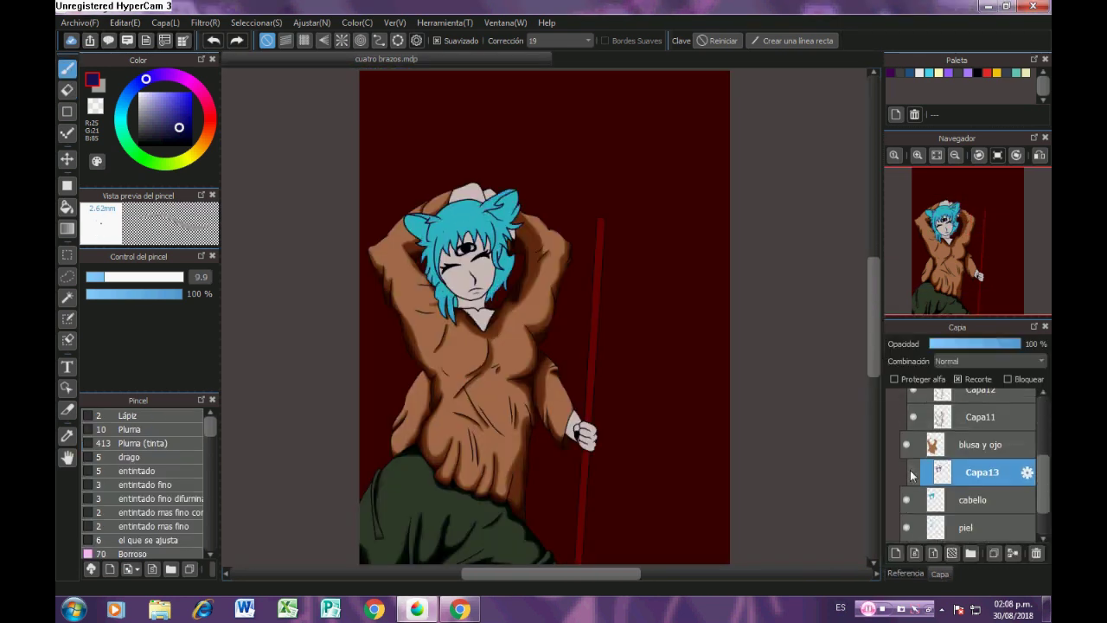
Airbrush hair shadows (R52 G178 B193) on clipped Multiplicación layer Capa14 over the side locks, fringe and cat ears.
key(b)
scroll(451, 243, up, 3)
scroll(532, 260, up, 2)
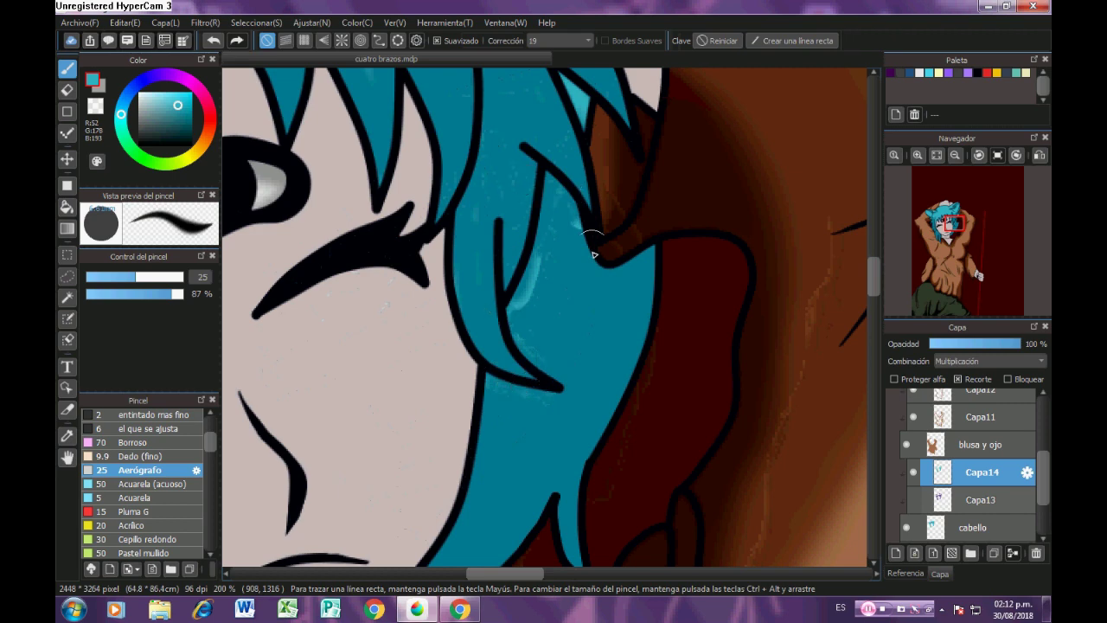
drag(533, 259, 519, 342)
scroll(514, 321, down, 3)
scroll(423, 358, up, 3)
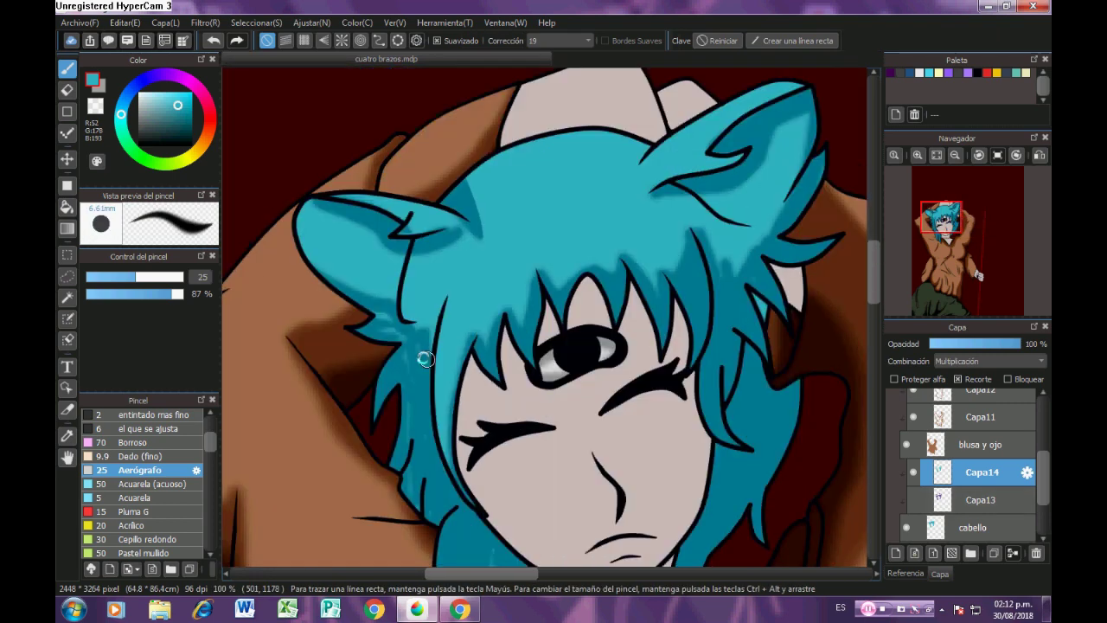
drag(403, 418, 430, 373)
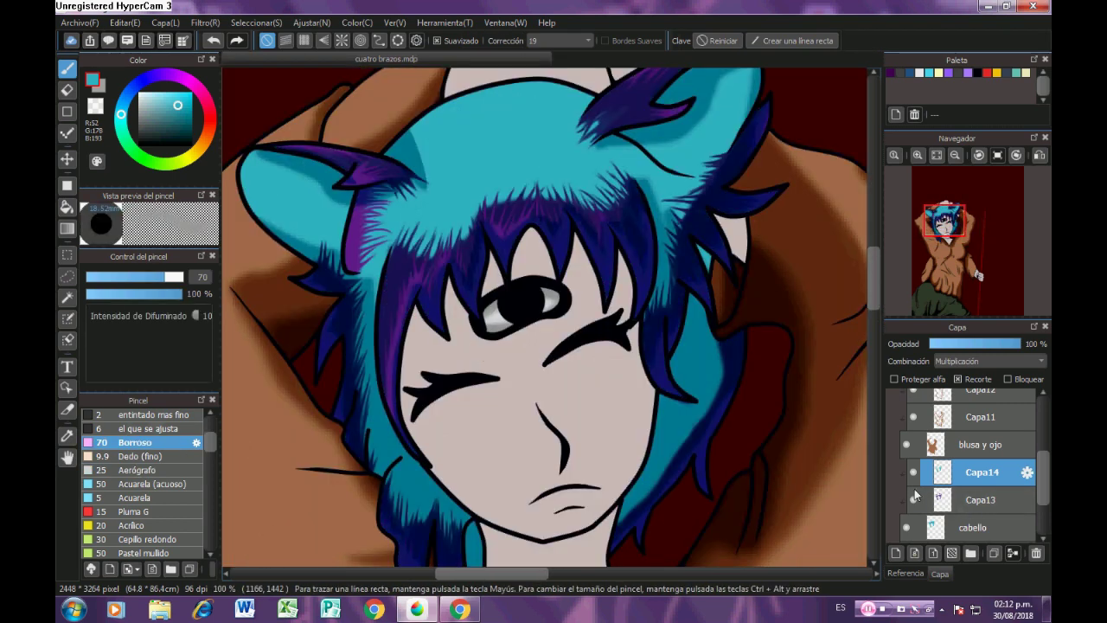
Hide Capa13 and soften the hair shadow edges around the cat ear and side lock with the size-70 Borroso brush.
click(913, 499)
scroll(369, 184, up, 1)
drag(365, 371, 497, 389)
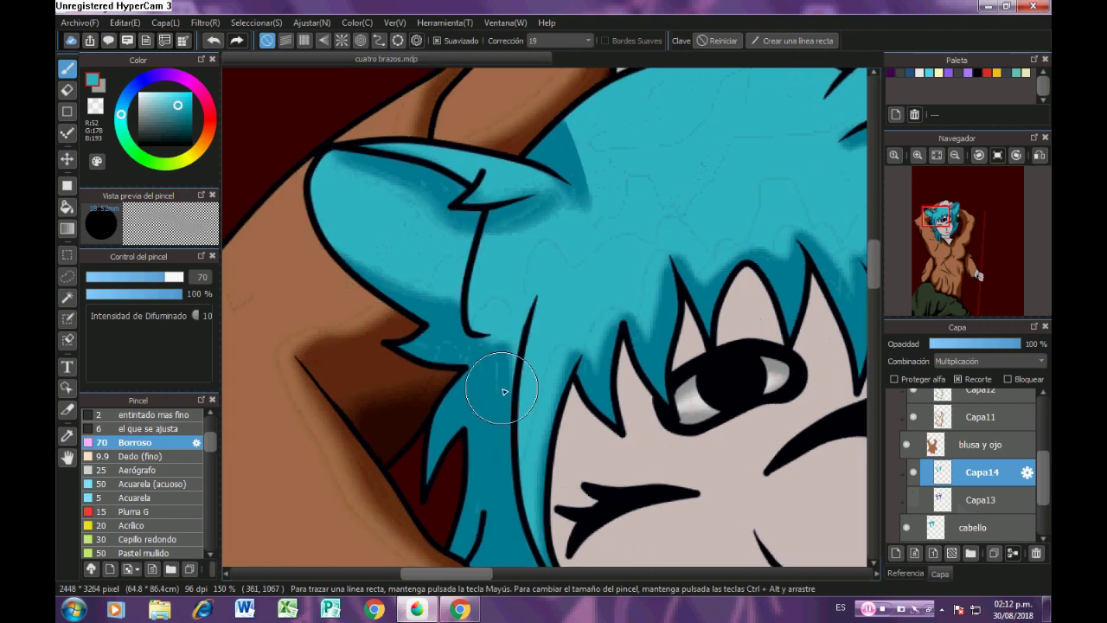
drag(539, 341, 505, 211)
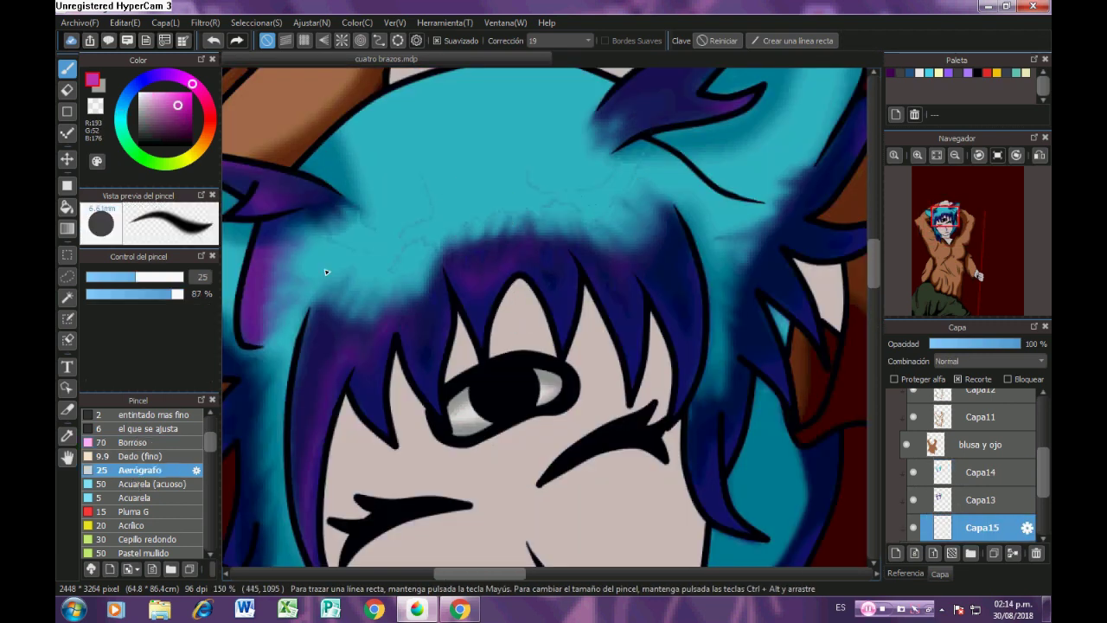
scroll(329, 315, down, 2)
drag(378, 247, 364, 273)
key(ctrl+z)
Choose the Acuarela mullida brush and reduce its stroke spacing in the brush settings.
click(151, 485)
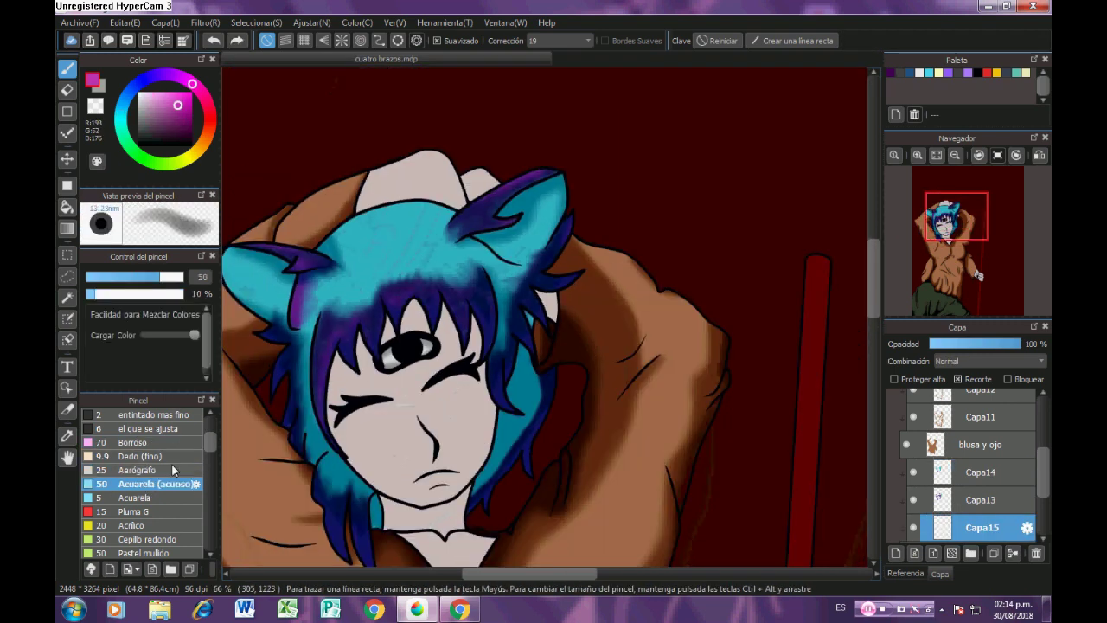
drag(209, 439, 208, 455)
click(163, 455)
click(153, 496)
scroll(493, 256, up, 4)
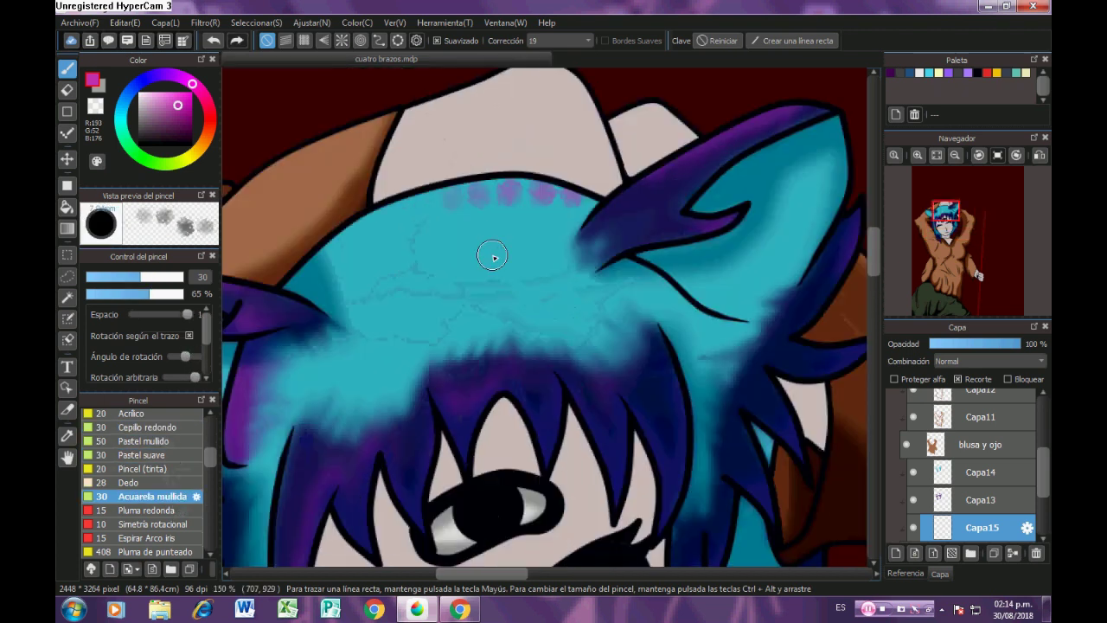
click(196, 497)
click(558, 351)
click(558, 351)
click(558, 351)
click(558, 352)
click(671, 517)
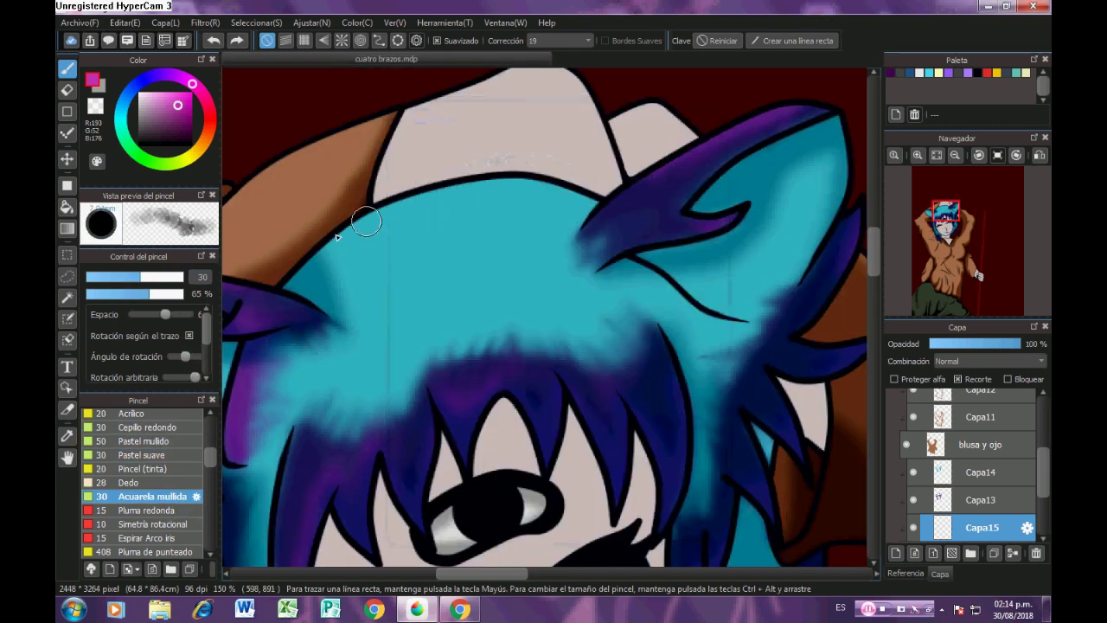
Paint magenta texture (R193 G52 B176) over the crown, cat ears and side hair on Capa15 with the size-50 Acuarela mullida brush.
scroll(622, 221, down, 2)
drag(259, 230, 292, 246)
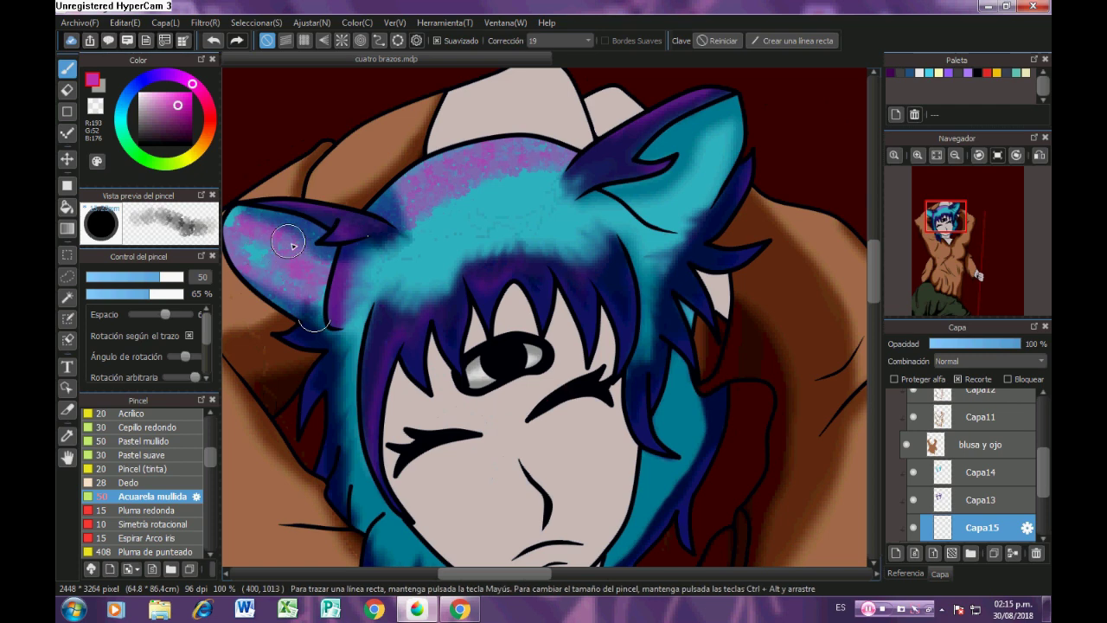
drag(647, 218, 552, 247)
drag(597, 207, 624, 151)
drag(556, 296, 593, 157)
drag(346, 216, 455, 143)
mouse_move(391, 143)
mouse_down()
mouse_move(499, 416)
mouse_move(505, 388)
mouse_up()
drag(745, 181, 632, 255)
Finish the magenta texture on the remaining hair and set Capa15's opacity to 33%.
scroll(623, 285, down, 2)
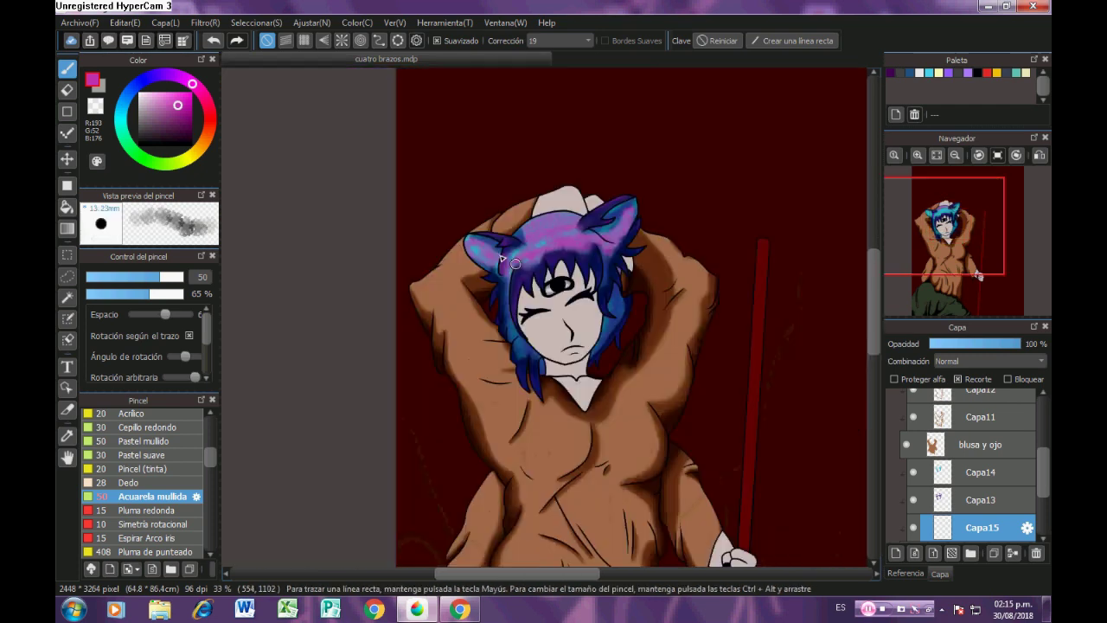
scroll(655, 194, up, 3)
drag(655, 193, 573, 281)
scroll(623, 259, down, 3)
click(961, 344)
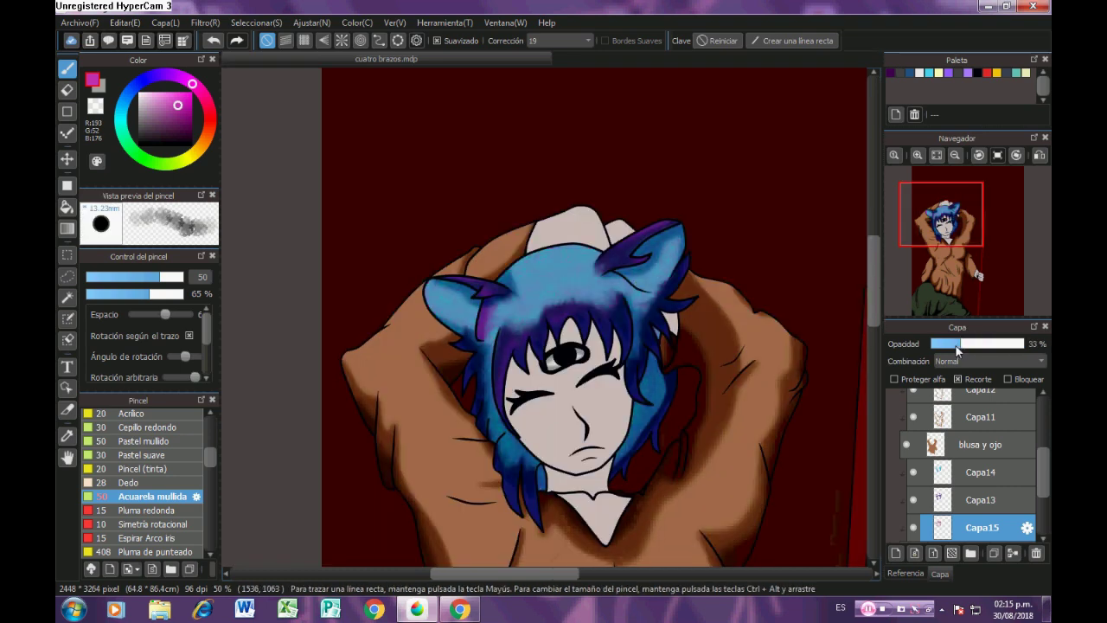
Shade the hands above the head on clipped Multiplicación layer Capa16 with the size-30 Acuarela brush in R200 G190 B191.
scroll(657, 260, up, 3)
scroll(657, 260, down, 4)
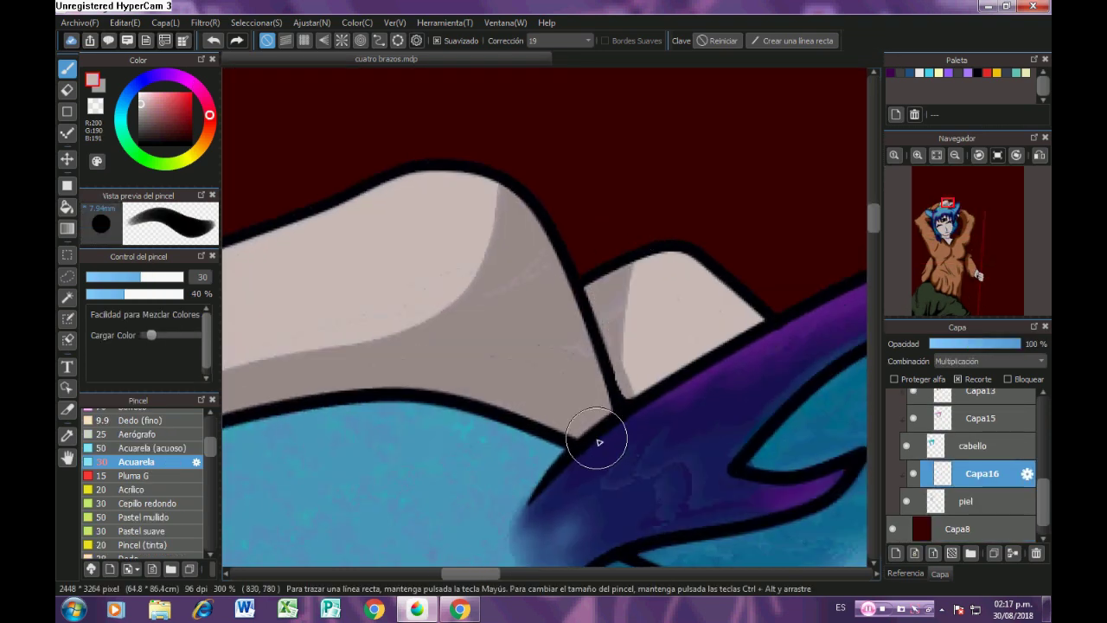
scroll(656, 431, down, 3)
scroll(680, 248, up, 3)
scroll(680, 247, down, 3)
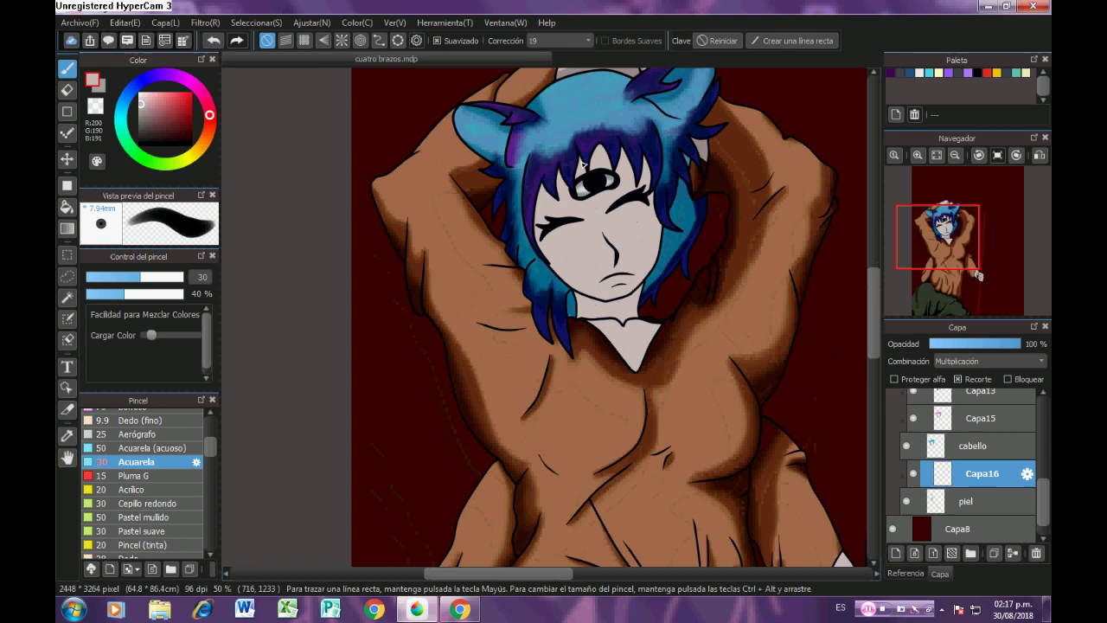
Shade the fingers of the hand gripping the pole on Capa16 with the size-30 Acuarela brush and trim the shading with the eraser.
scroll(468, 205, up, 2)
scroll(460, 355, down, 3)
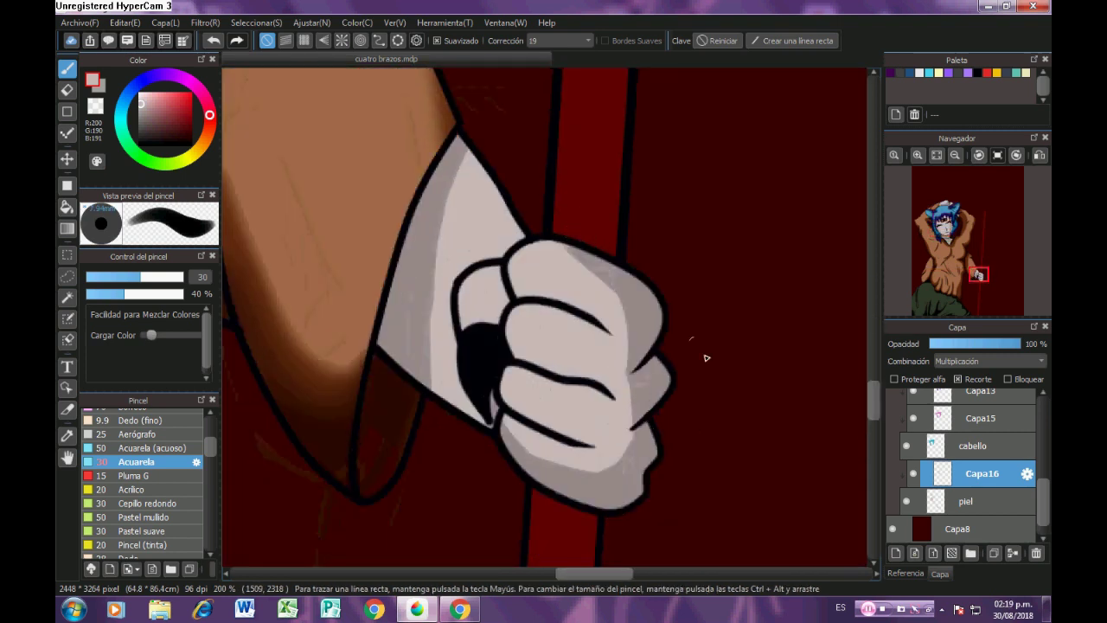
scroll(704, 358, up, 3)
key(e)
drag(500, 393, 450, 373)
mouse_move(547, 491)
mouse_down()
mouse_move(507, 378)
mouse_move(415, 353)
mouse_move(590, 426)
mouse_up()
key(b)
key(e)
scroll(582, 357, up, 3)
key(b)
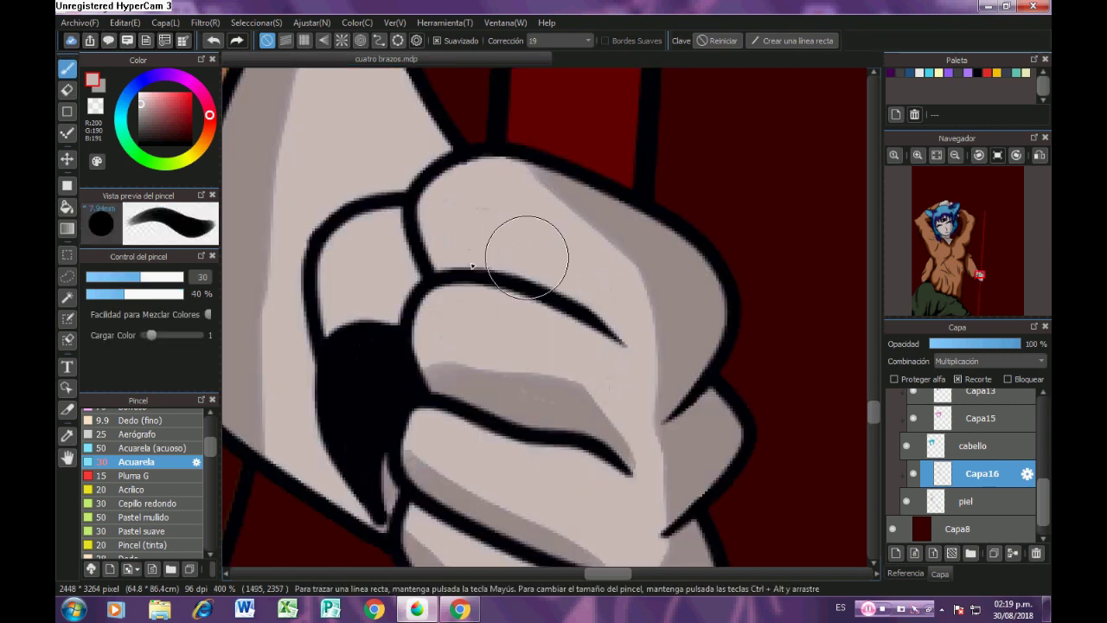
key(e)
scroll(578, 418, down, 9)
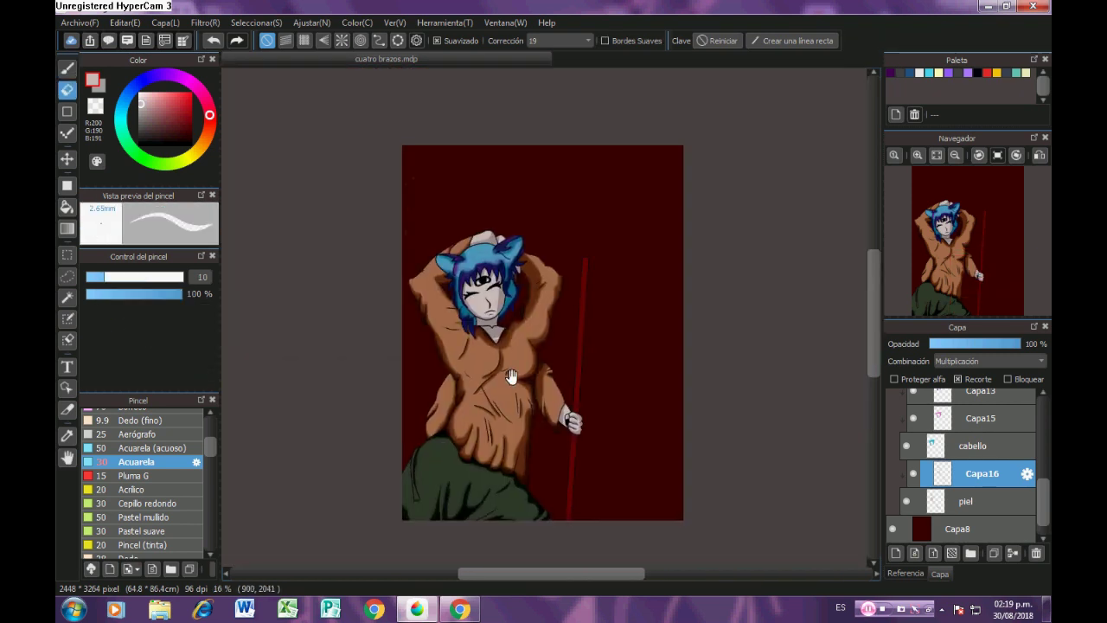
Deepen the neck shadow under the chin on clipped Multiplicación layer Capa17 in R156 G141 B143, trimming its edge with the size-10 eraser.
scroll(180, 472, up, 2)
click(180, 472)
scroll(480, 242, up, 6)
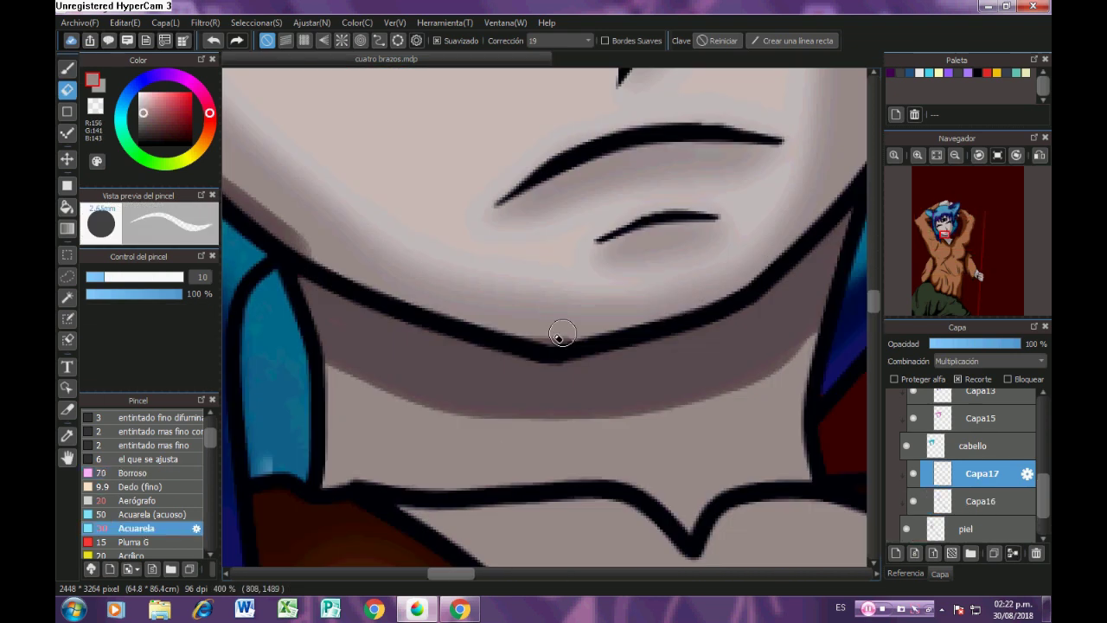
scroll(588, 150, down, 3)
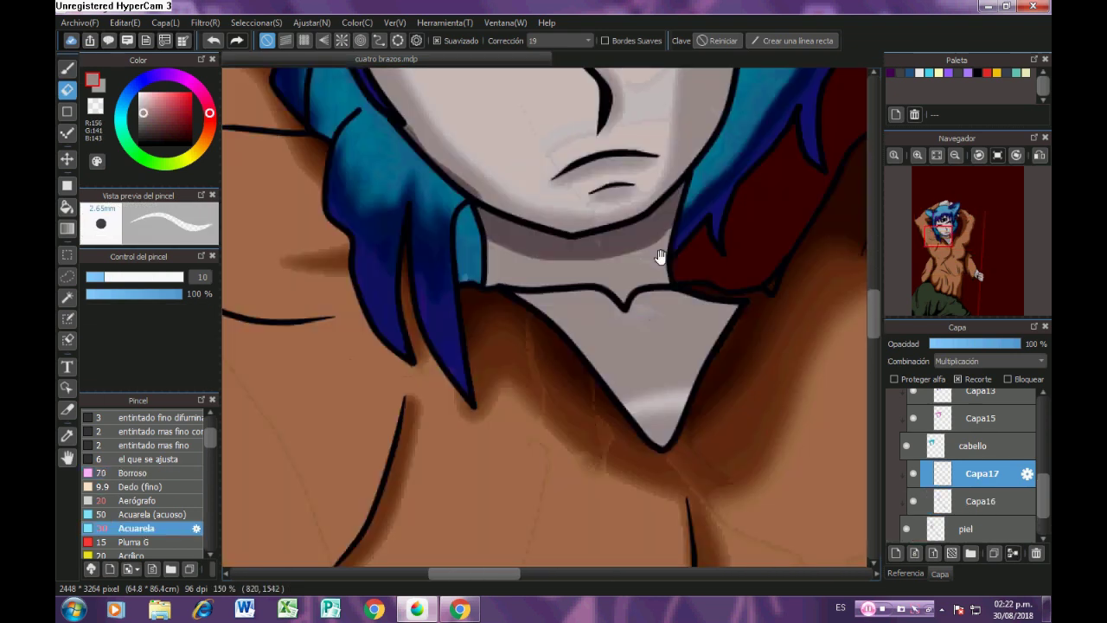
scroll(507, 259, up, 2)
key(b)
drag(717, 222, 599, 237)
mouse_move(717, 277)
mouse_down()
mouse_move(600, 245)
mouse_move(678, 296)
mouse_move(507, 271)
mouse_up()
scroll(600, 246, up, 1)
key(e)
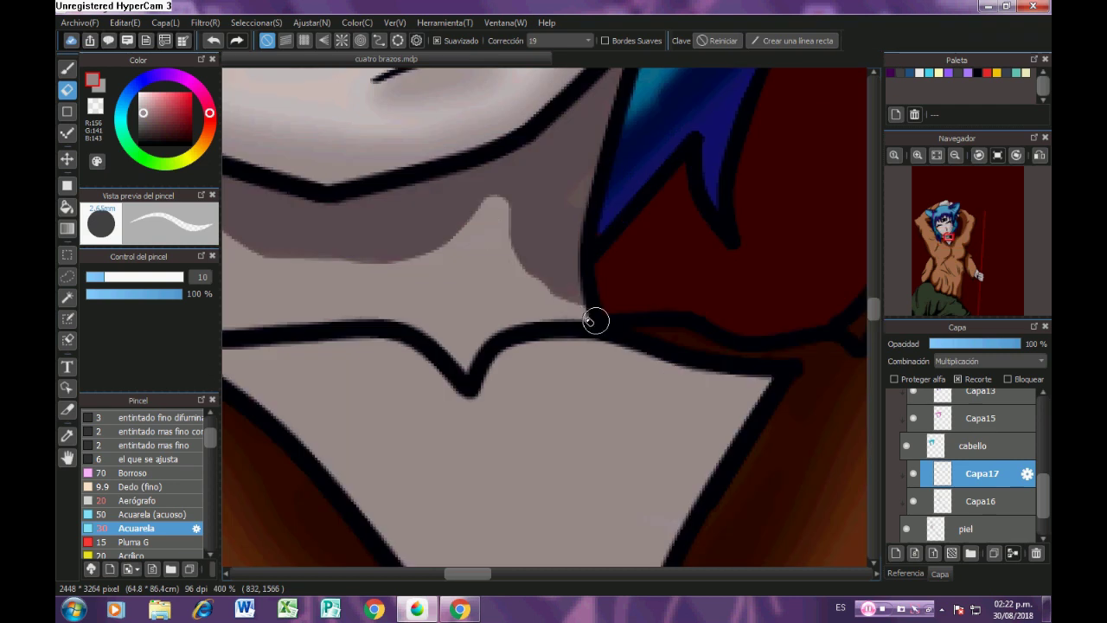
scroll(595, 322, down, 3)
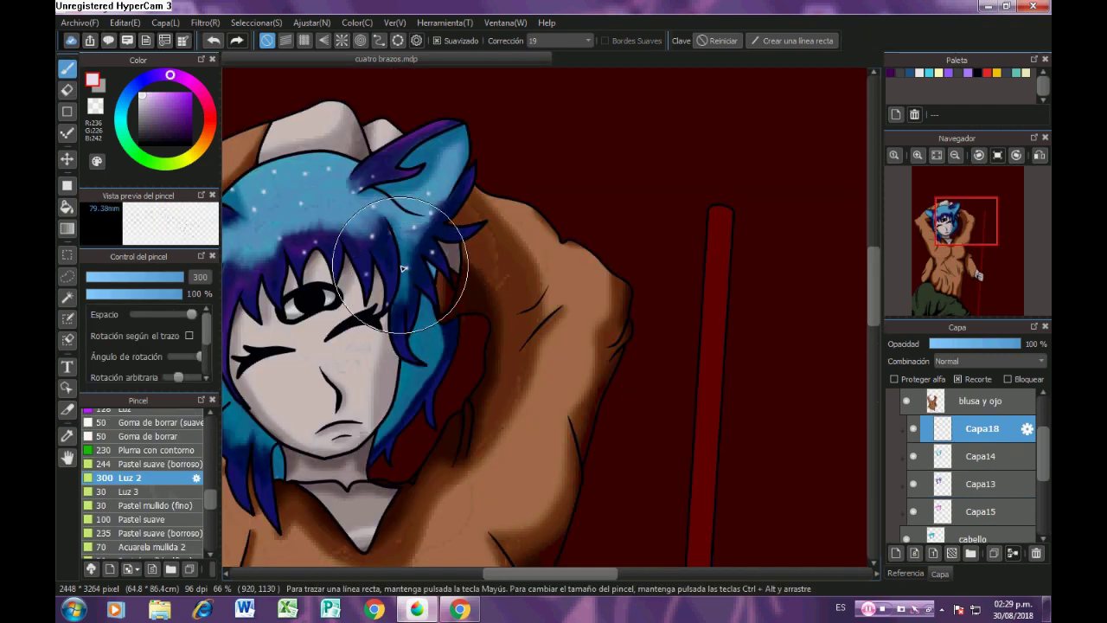
Scatter pale speckles (R236 G226 B242) over the ears, crown and fringe on Capa18 with the Luz 2 brush at size 70.
text(70)
key(Return)
scroll(432, 110, up, 2)
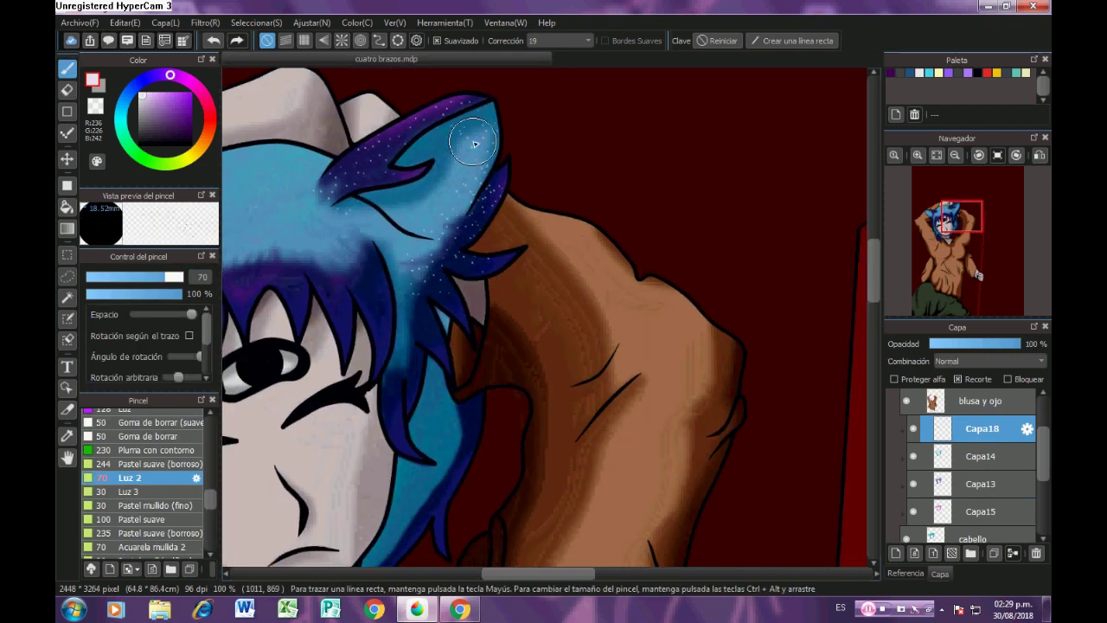
mouse_move(433, 288)
mouse_down()
mouse_move(470, 212)
mouse_move(645, 258)
mouse_up()
drag(589, 227, 468, 216)
drag(394, 143, 421, 190)
drag(302, 258, 434, 210)
drag(499, 287, 475, 225)
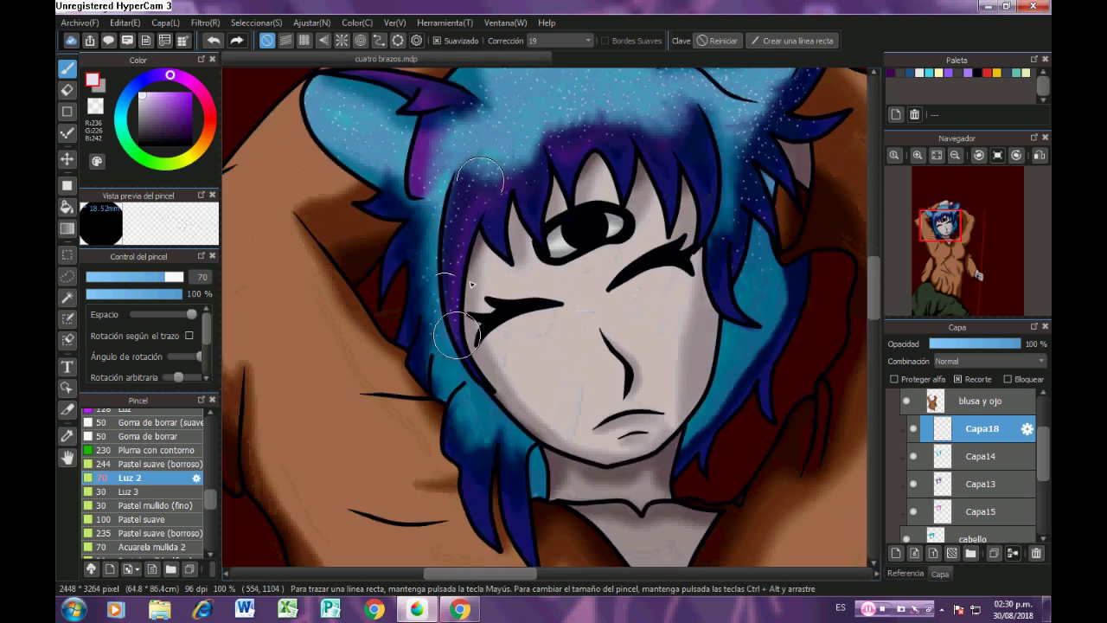
drag(421, 128, 496, 220)
Erase stray speckles on Capa18 around the fringe and the long purple side strand with the size-10 eraser.
key(e)
scroll(496, 220, up, 1)
drag(523, 304, 447, 183)
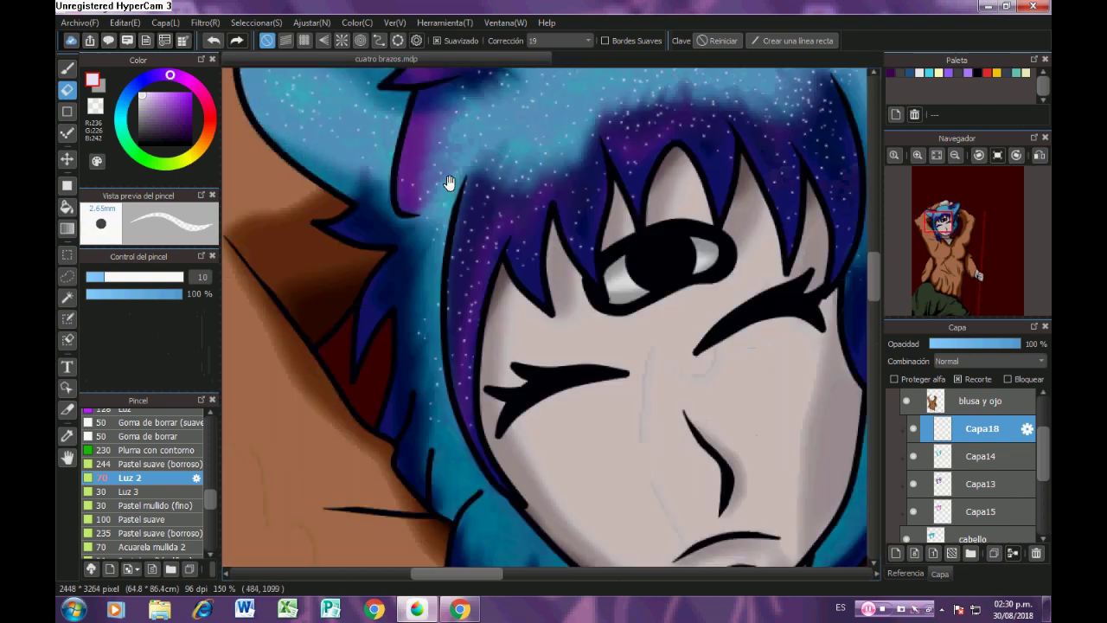
scroll(441, 178, up, 1)
drag(454, 290, 457, 207)
scroll(456, 208, down, 1)
scroll(420, 178, down, 3)
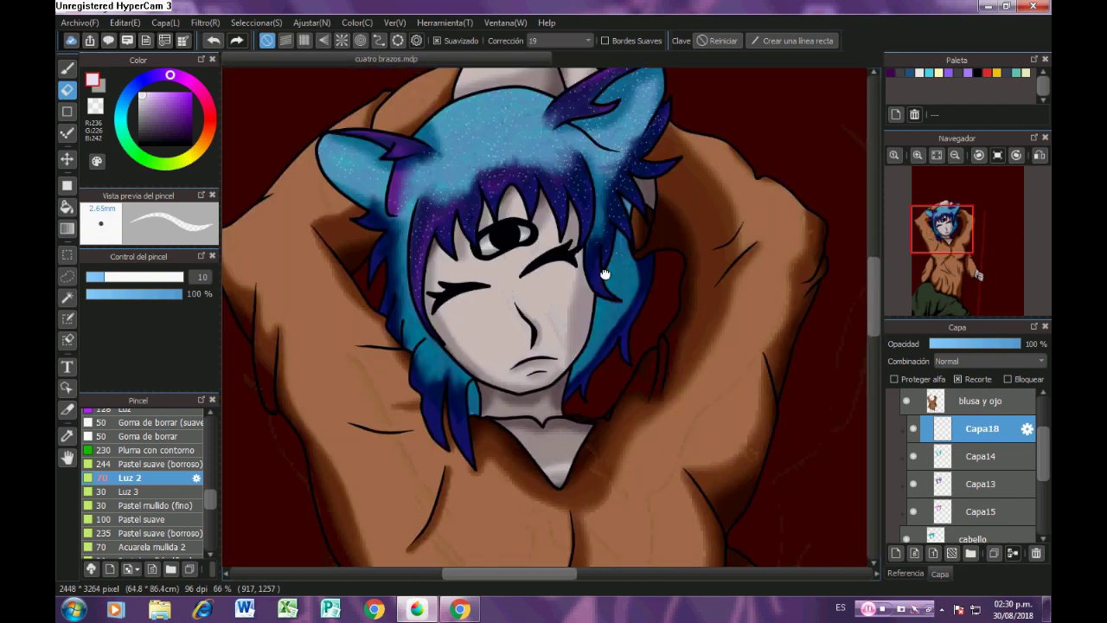
Erase stray speckles on Capa18 from the side locks and pointed tufts below the dark-edged ear.
scroll(635, 250, up, 4)
scroll(555, 321, down, 1)
scroll(555, 321, up, 1)
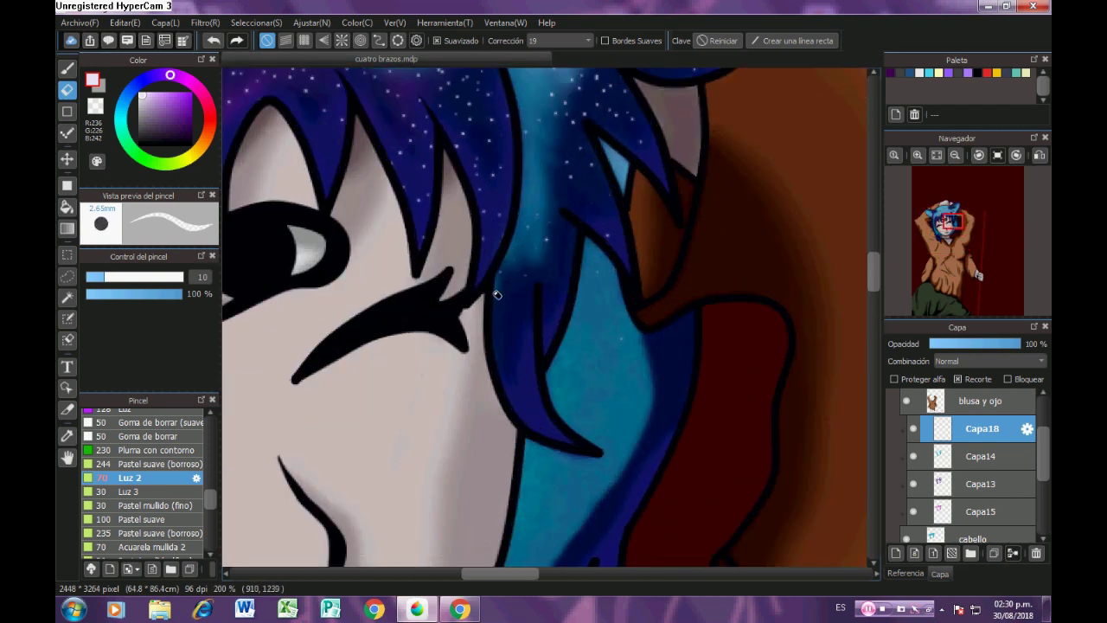
scroll(606, 227, up, 2)
scroll(561, 248, up, 2)
scroll(561, 248, right, 1)
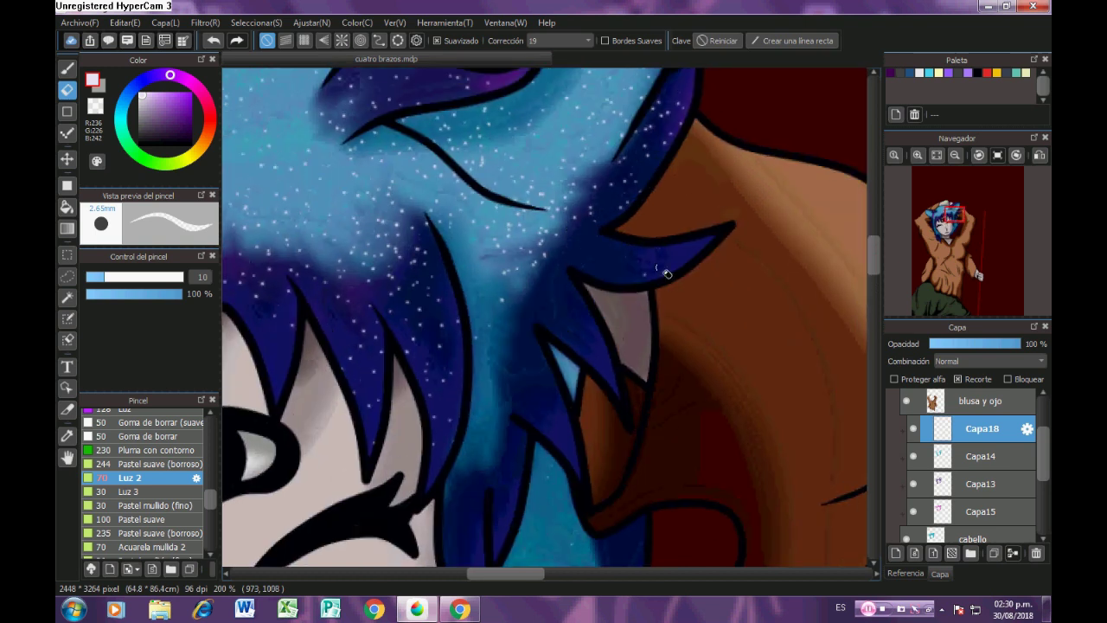
scroll(558, 237, down, 3)
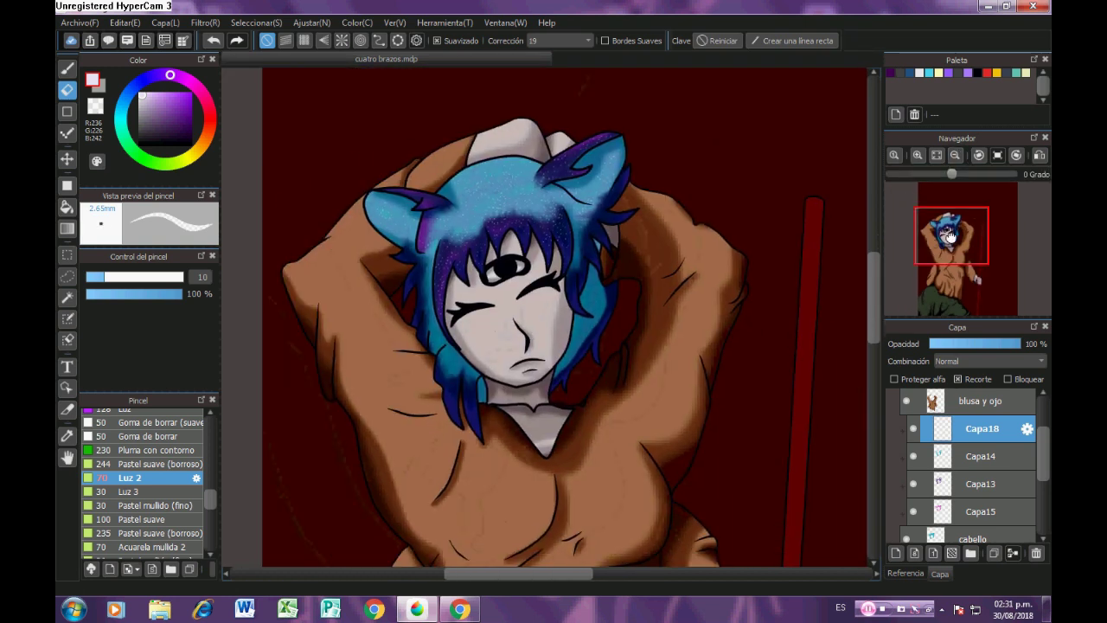
Set the opacity of the speckle layer Capa18 to 20%.
click(952, 344)
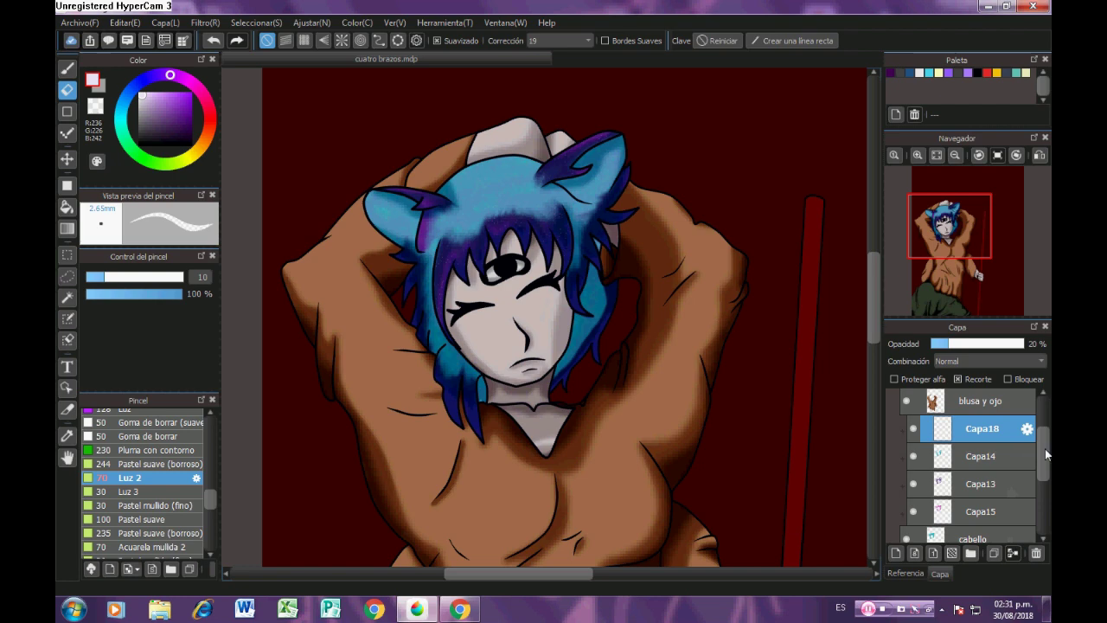
scroll(1047, 455, down, 1)
click(995, 443)
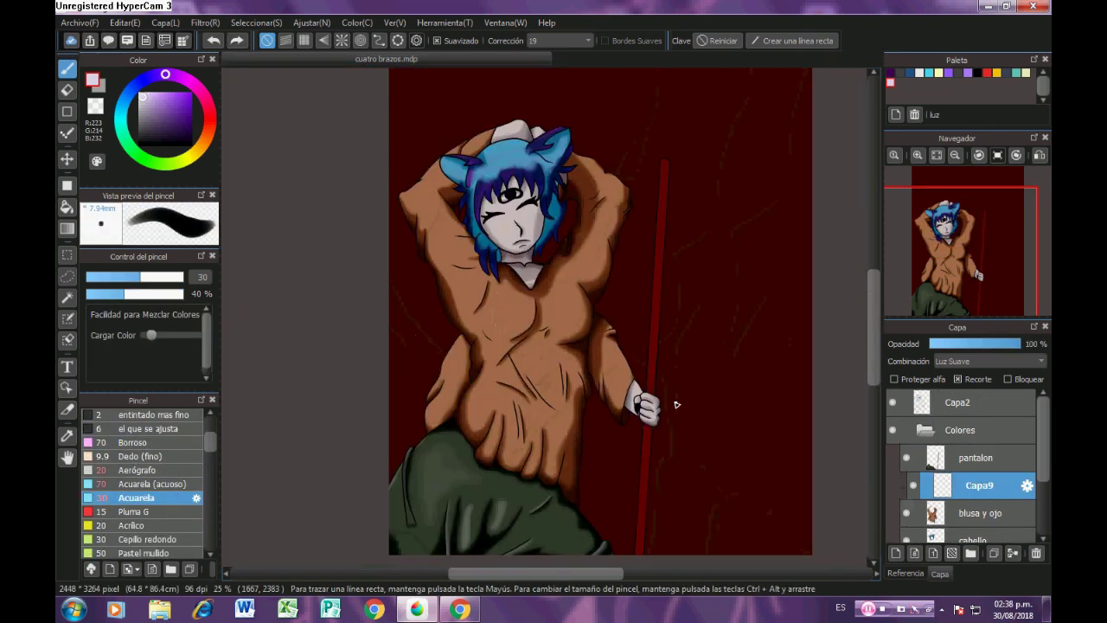
Sample the blouse brown and paint a highlight along the raised sleeve's outer edge on Luz Suave layer Capa9 with the size-30 Acuarela brush.
scroll(511, 329, up, 2)
right_click(511, 329)
scroll(512, 346, up, 2)
drag(525, 366, 507, 418)
scroll(504, 421, down, 2)
scroll(433, 173, up, 4)
drag(372, 216, 453, 118)
drag(359, 279, 501, 147)
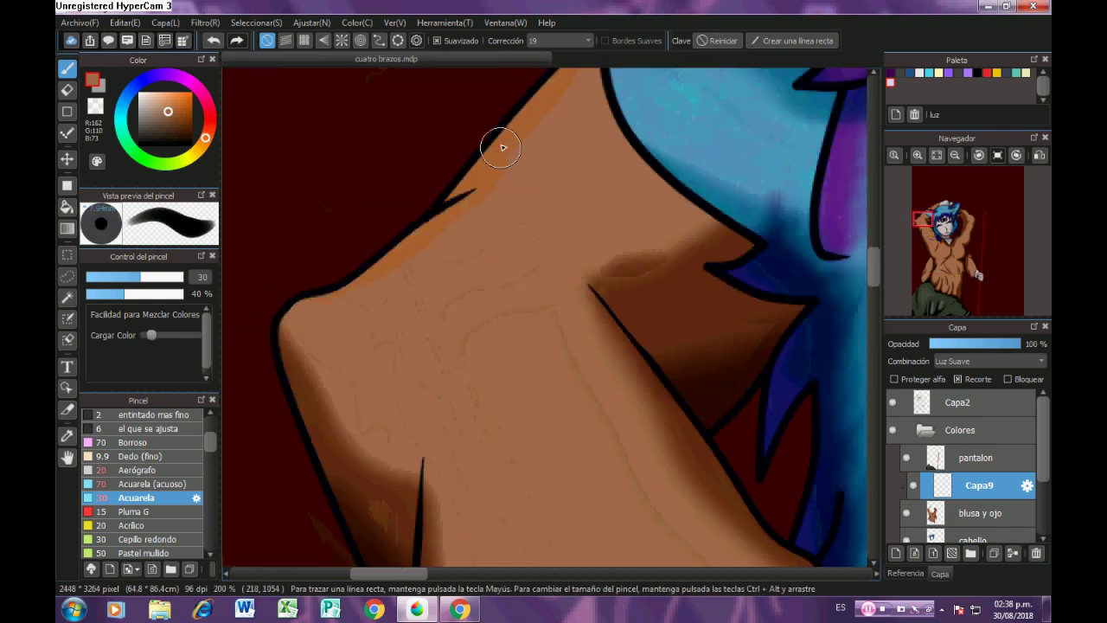
Extend the sleeve highlights on Capa9 in R203 G137 B91 and clean their edges with the size-10 eraser.
scroll(478, 202, down, 3)
scroll(370, 292, up, 4)
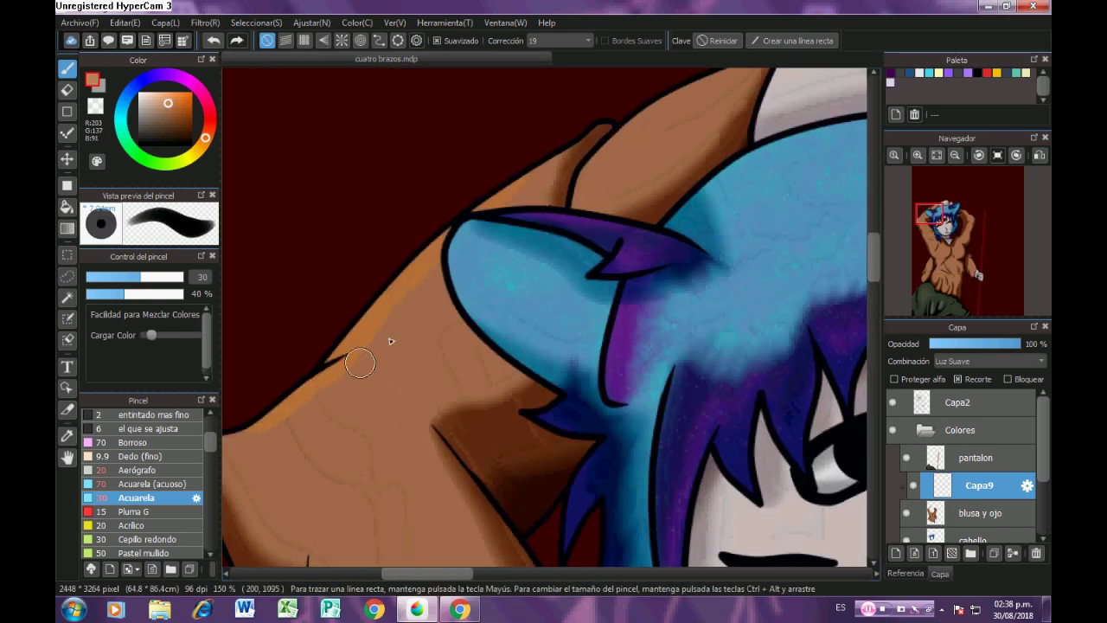
key(e)
scroll(318, 388, down, 5)
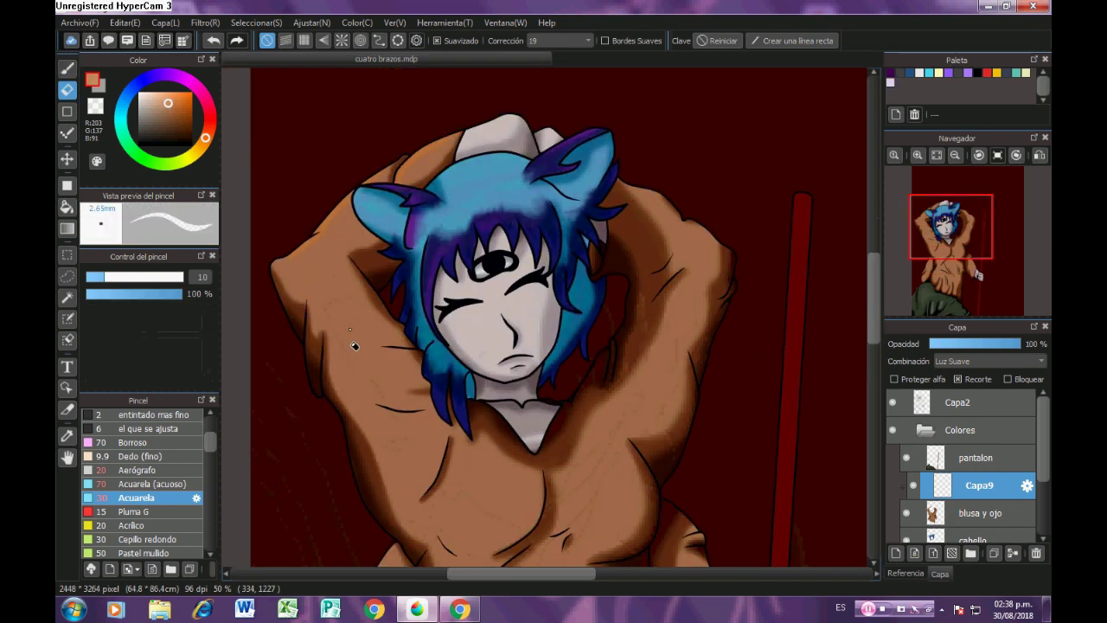
scroll(355, 346, up, 5)
key(b)
key(e)
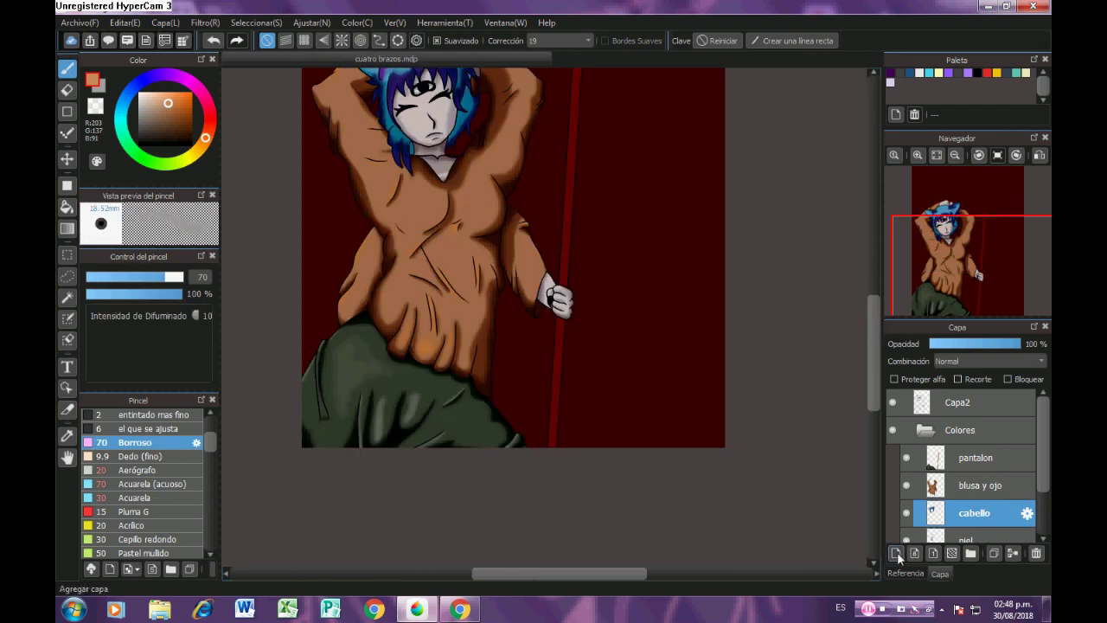
Add a clipped Luz Fuerte layer above cabello and choose the size-30 Acuarela brush with the hair blue R77 G155 B189.
click(897, 554)
click(990, 360)
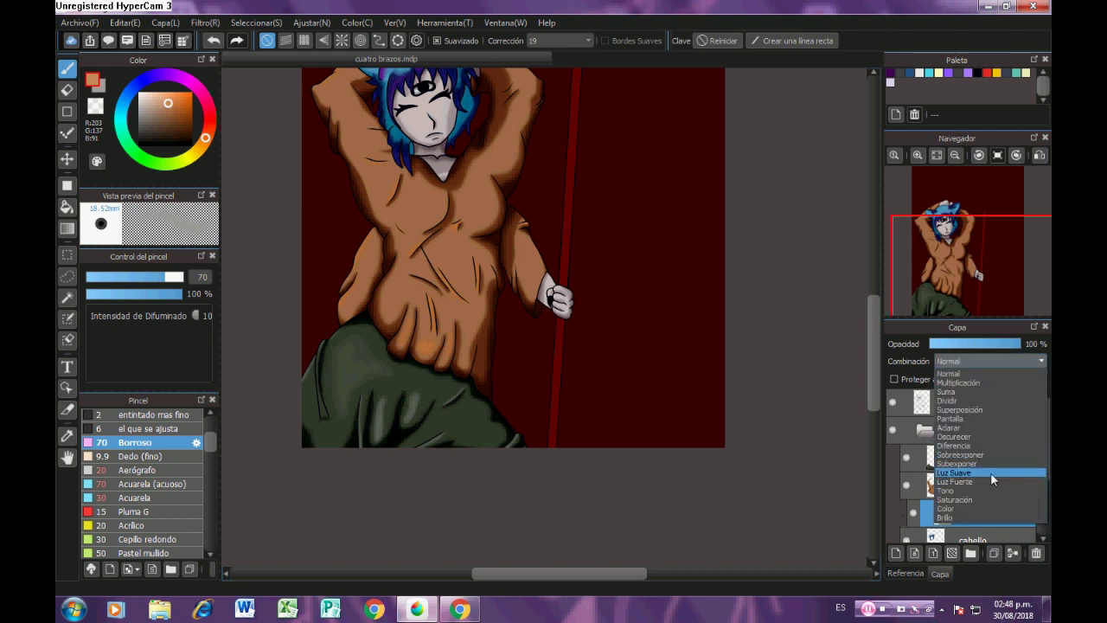
click(992, 474)
scroll(441, 254, up, 5)
right_click(364, 334)
click(164, 499)
scroll(337, 251, up, 2)
click(995, 361)
click(995, 484)
scroll(389, 213, down, 2)
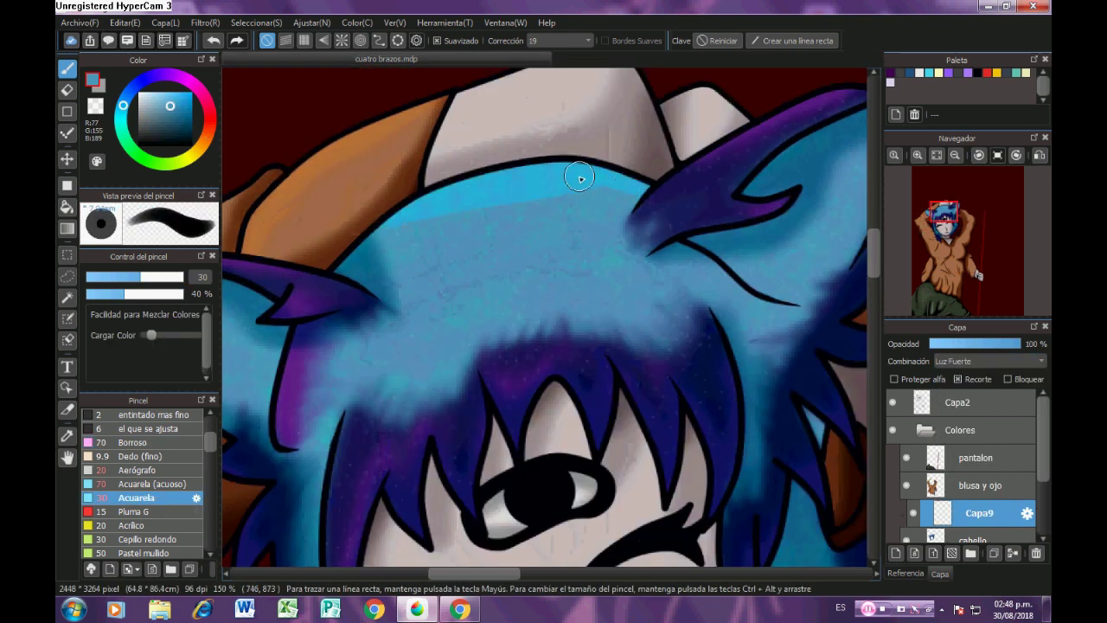
Paint a bright R77 G155 B189 highlight across the crown of the hair on Capa9.
scroll(580, 178, up, 2)
scroll(525, 230, down, 3)
scroll(514, 157, up, 2)
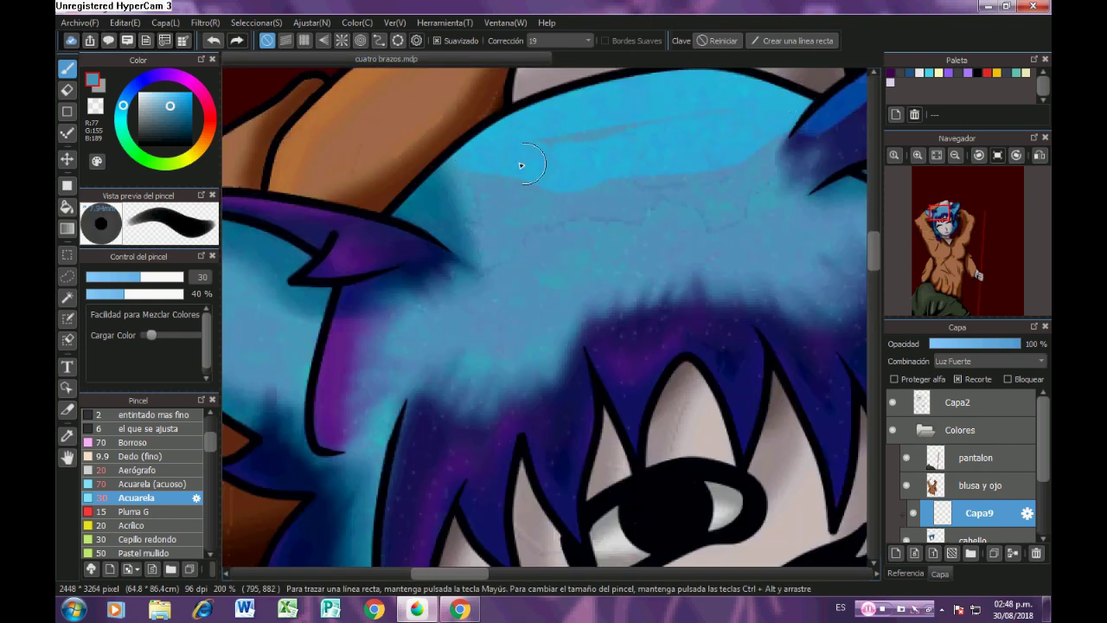
scroll(521, 164, down, 3)
scroll(450, 238, up, 2)
Try R85 G26 B128 for the highlight on the dark ear fur and undo the last stroke.
right_click(540, 161)
scroll(531, 165, up, 1)
scroll(531, 165, down, 3)
scroll(520, 130, up, 3)
drag(564, 231, 507, 226)
scroll(605, 233, down, 2)
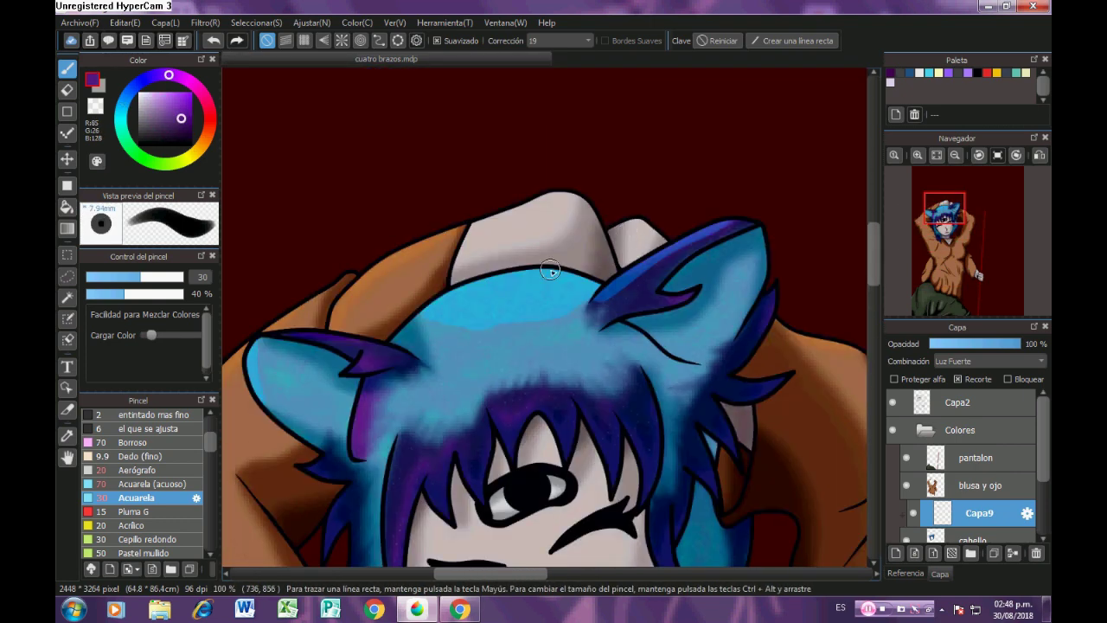
key(ctrl+z)
Sample the dark blue R25 G24 B86 and paint the highlight along the dark ear's upper edge.
scroll(621, 285, up, 2)
right_click(591, 306)
drag(591, 306, 826, 146)
scroll(519, 346, down, 2)
scroll(684, 260, up, 2)
Soften the edges of the hair and ear highlights with the size-70 Borroso brush.
click(135, 442)
scroll(600, 295, down, 2)
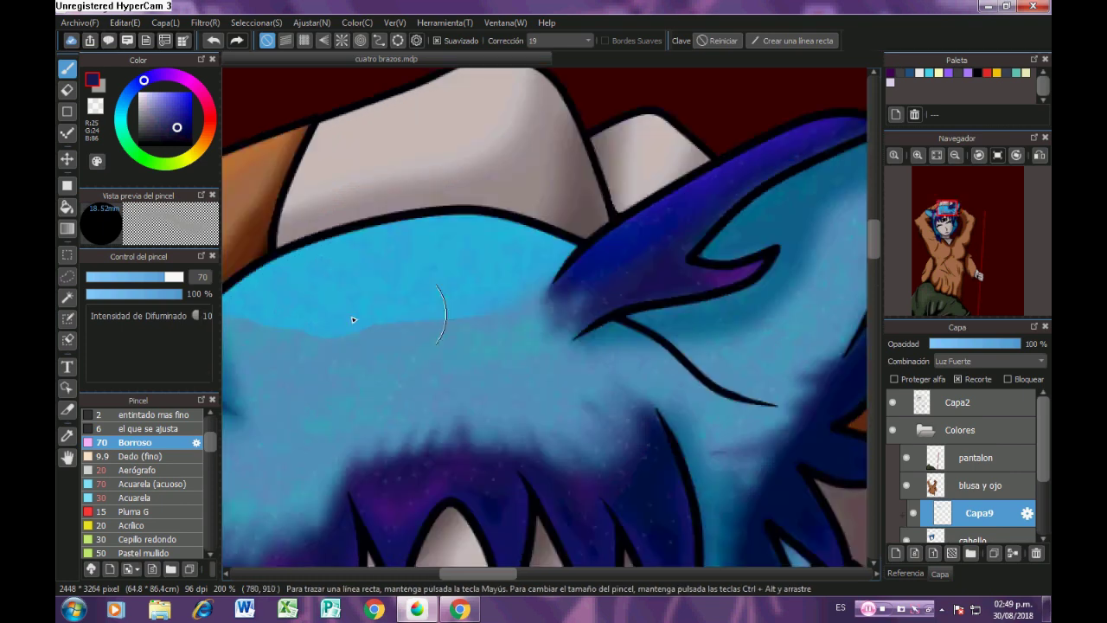
scroll(353, 320, down, 5)
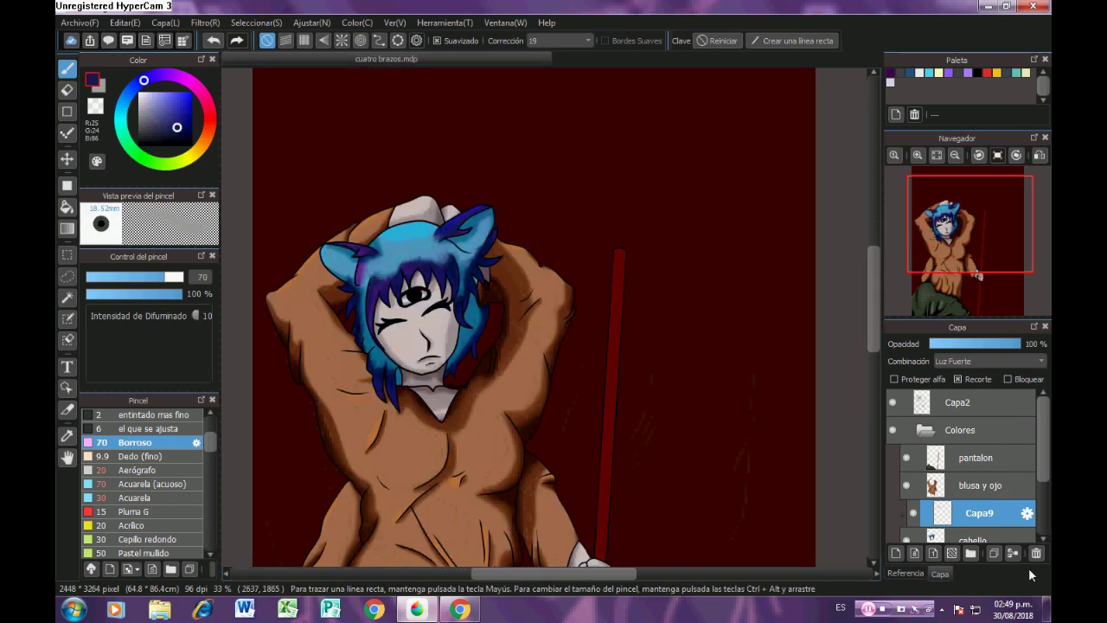
Merge the hair highlight layer into cabello and add a new clipped highlight layer above piel.
click(1037, 553)
scroll(971, 483, down, 2)
click(971, 482)
click(896, 553)
click(958, 379)
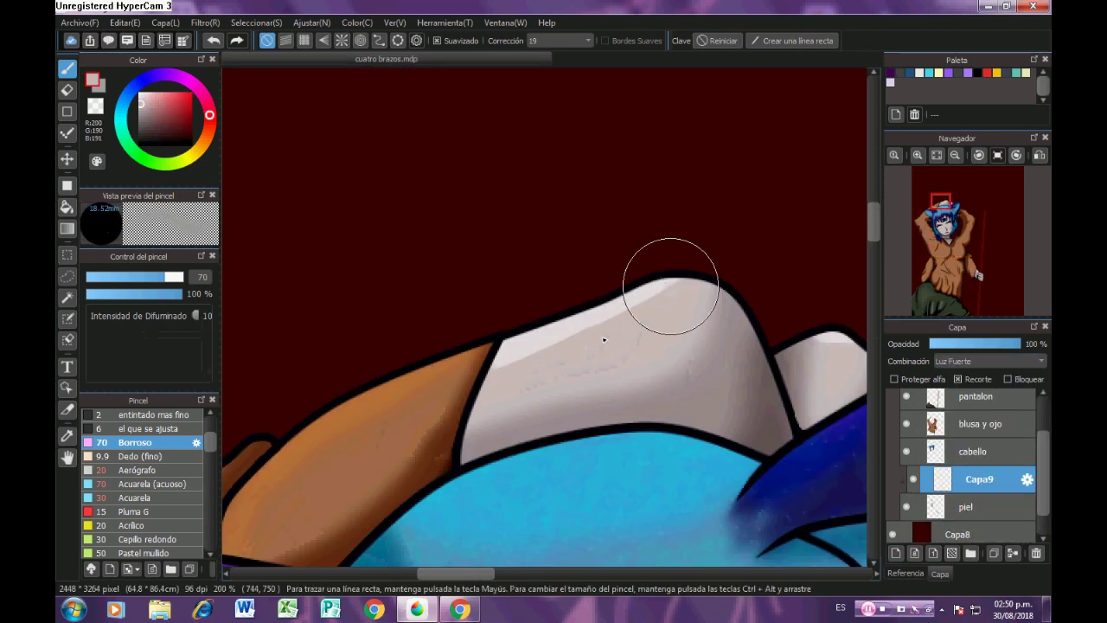
Clean up the skin highlights on the hands and wrist on Luz Fuerte layer Capa9 with the size-10 eraser.
key(e)
scroll(381, 407, up, 2)
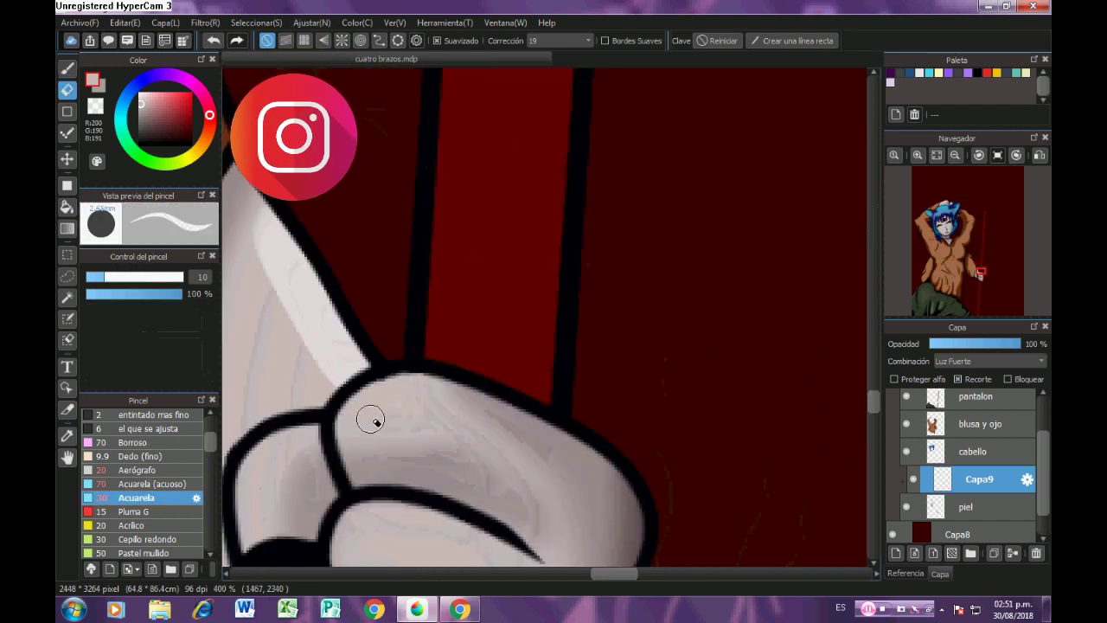
scroll(425, 329, down, 1)
scroll(484, 276, up, 1)
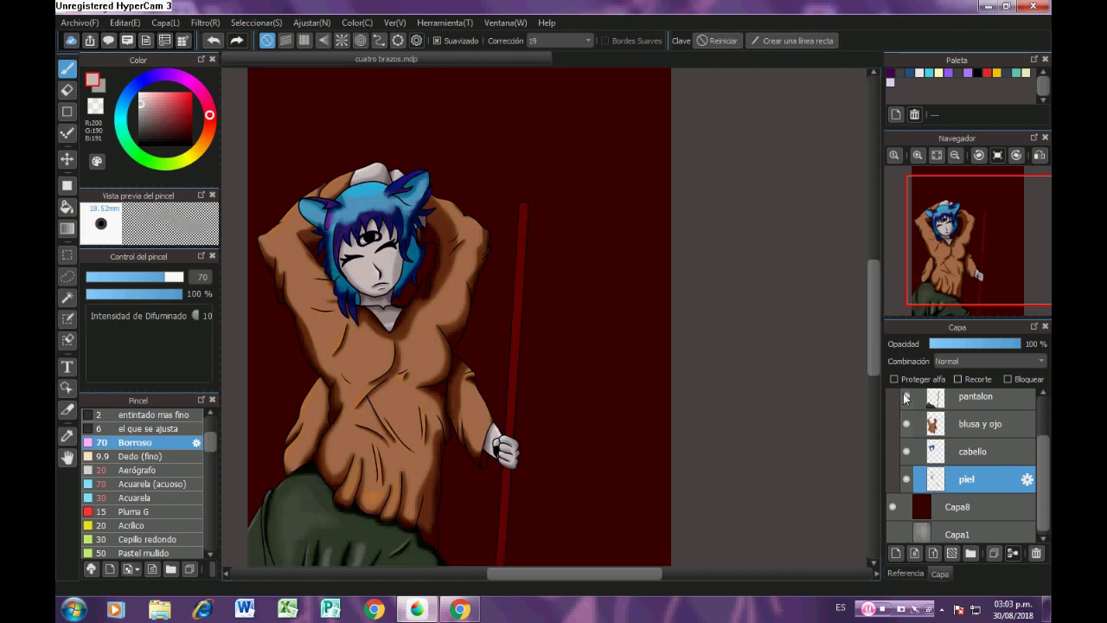
Choose the Acrílico brush on the pantalon layer with size 7 and gold colour R206 G173 B34.
click(134, 525)
key(BackSpace)
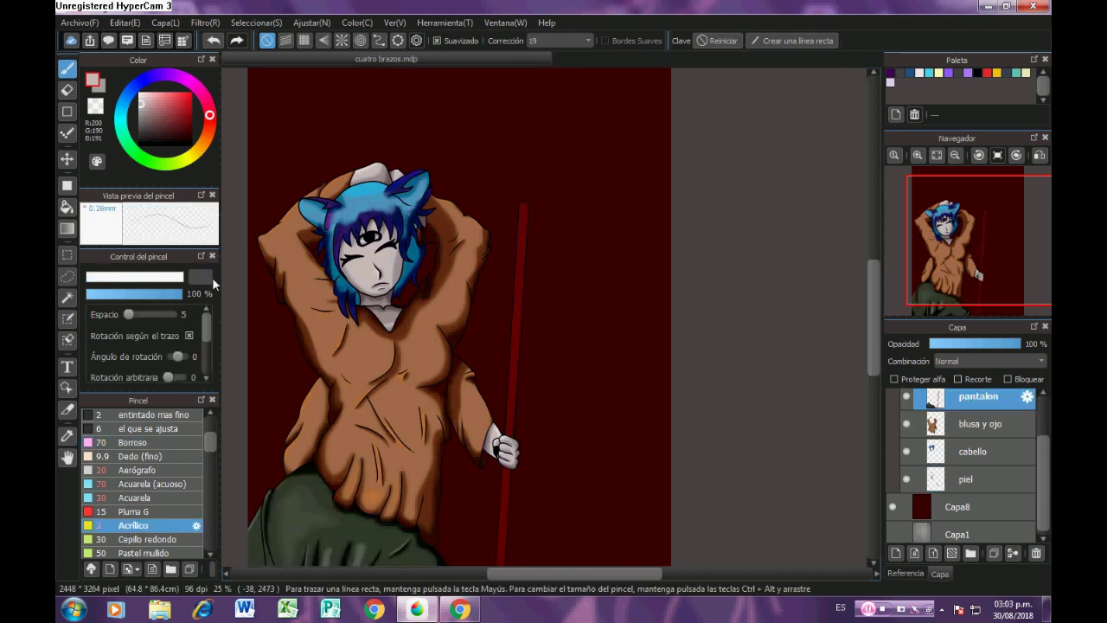
text(7)
click(195, 152)
click(183, 103)
scroll(509, 265, up, 7)
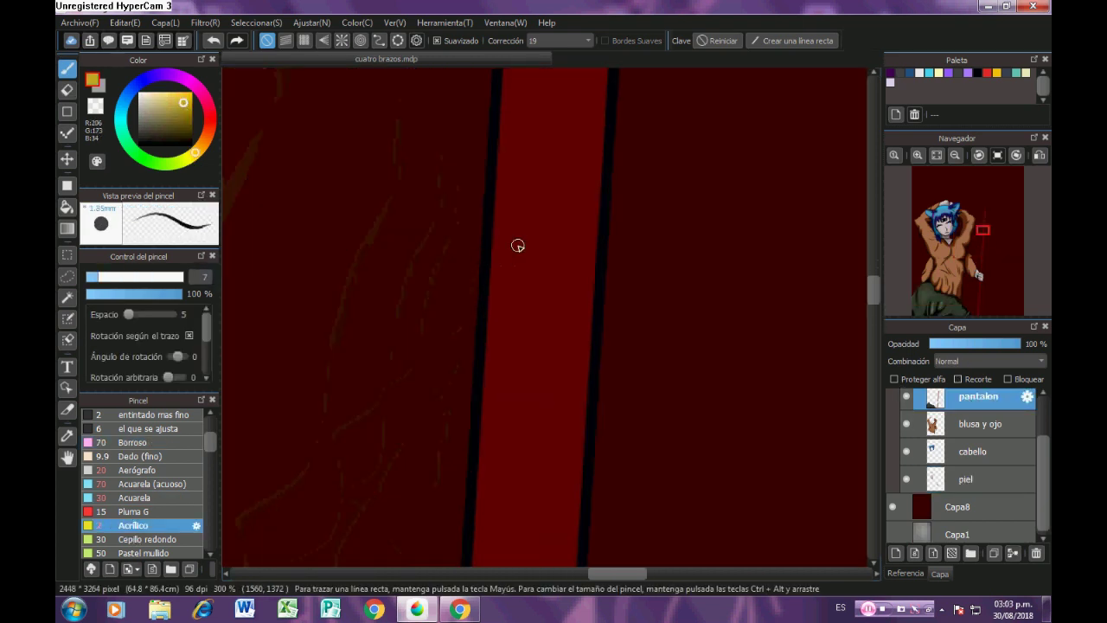
Try to draw a curved gold band across the red pole directly on the pantalon layer.
click(67, 112)
click(487, 257)
click(532, 246)
double_click(597, 261)
scroll(638, 284, down, 3)
key(ctrl+z)
Add clipped layer Capa9 above pantalon and draw gold ellipse outlines as curved bands across the upper pole.
click(896, 553)
click(958, 379)
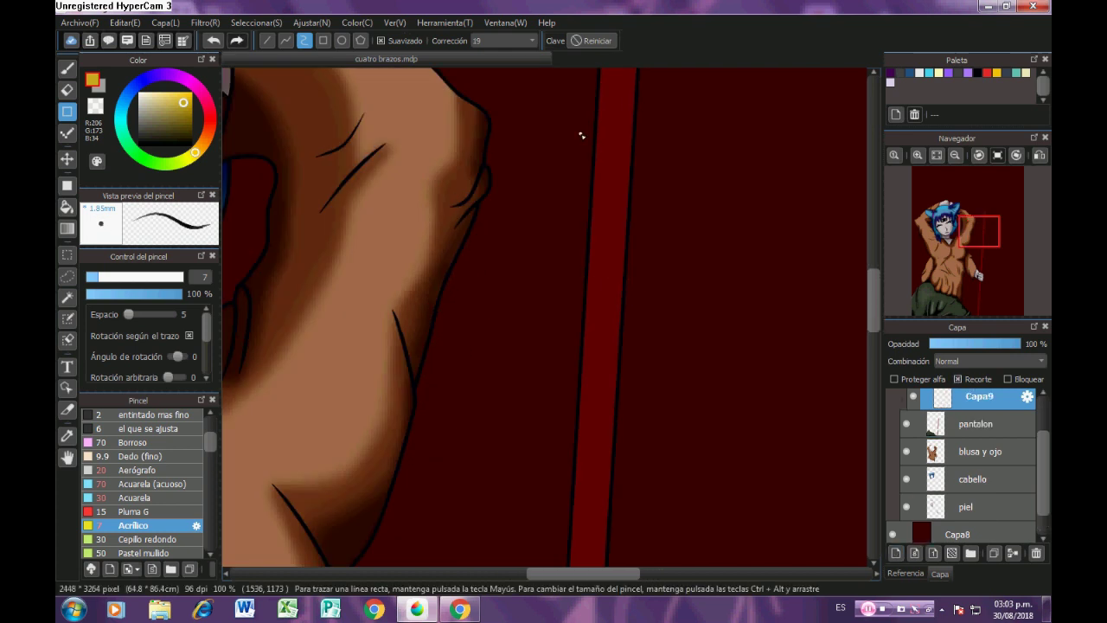
scroll(581, 136, up, 1)
scroll(434, 154, down, 1)
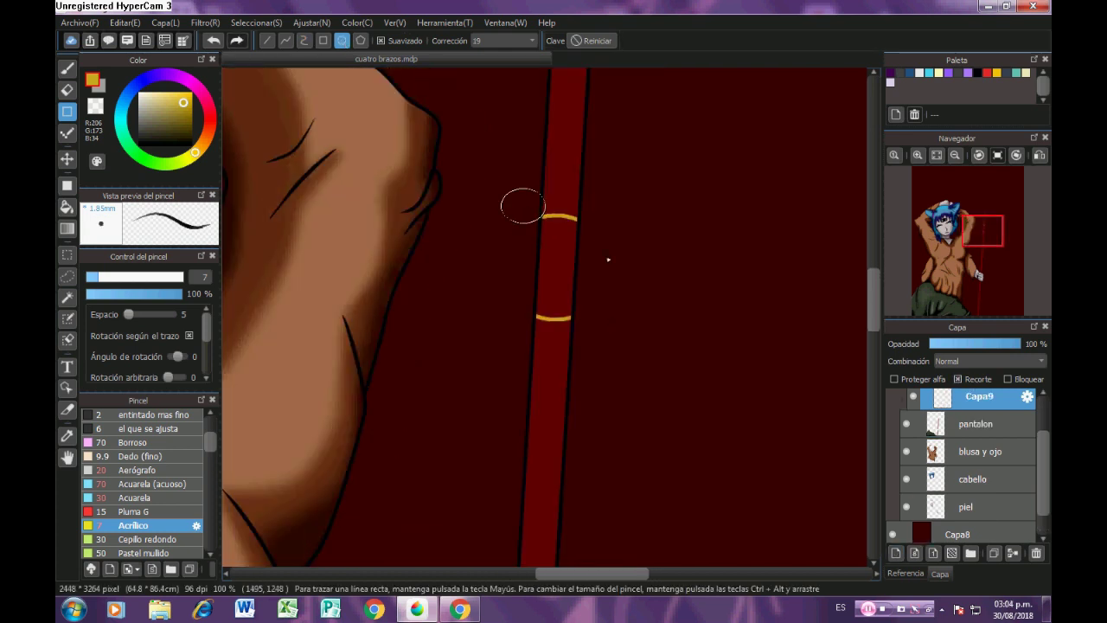
Draw matching gold ellipse bands across the lower part of the pole, down to the canvas edge.
scroll(616, 305, down, 3)
drag(554, 519, 548, 257)
scroll(549, 257, up, 2)
drag(627, 512, 621, 425)
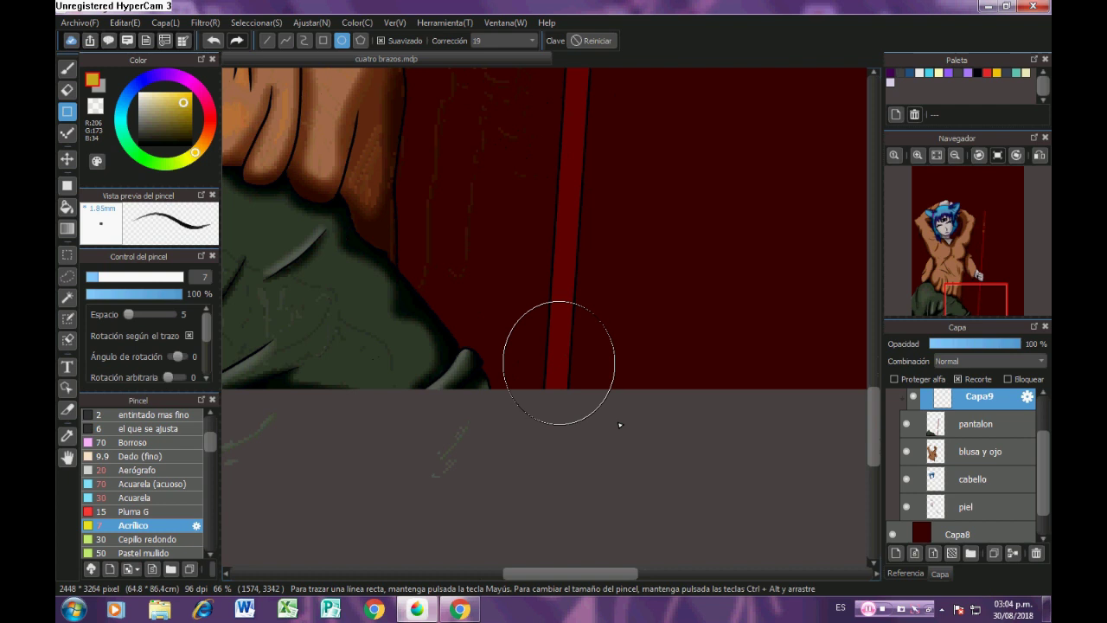
drag(595, 383, 595, 383)
scroll(666, 147, down, 2)
drag(666, 147, 564, 437)
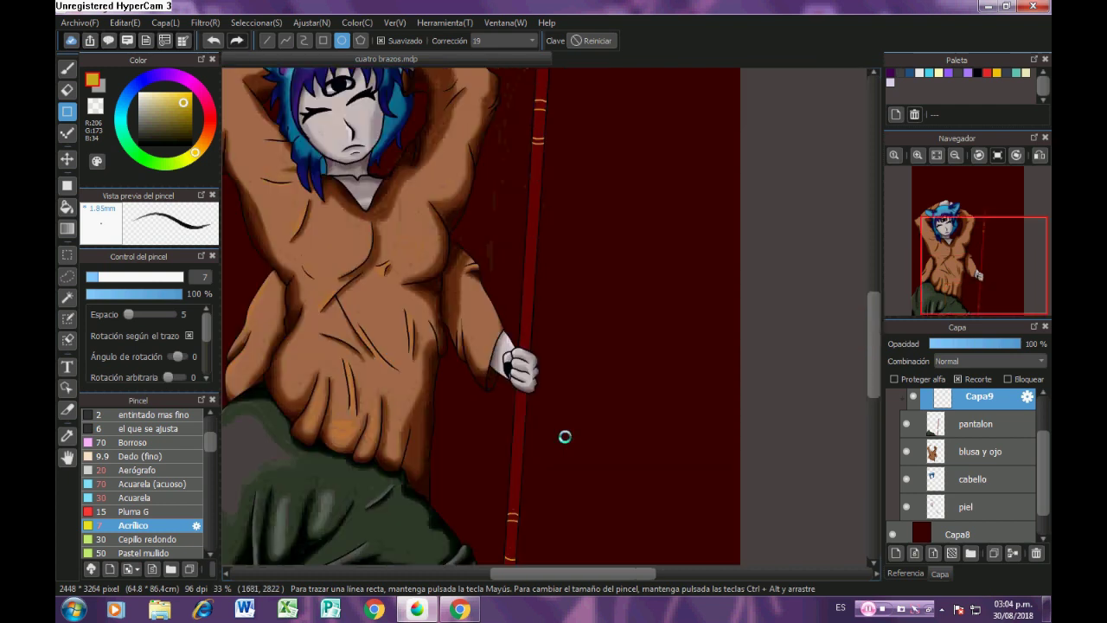
Add clipped layer Capa10 directly above pantalon and choose the Acuarela brush at size 30.
drag(549, 73, 541, 280)
scroll(542, 279, up, 3)
scroll(512, 333, up, 1)
scroll(512, 333, down, 1)
click(896, 554)
click(979, 424)
click(1013, 554)
click(976, 391)
click(177, 77)
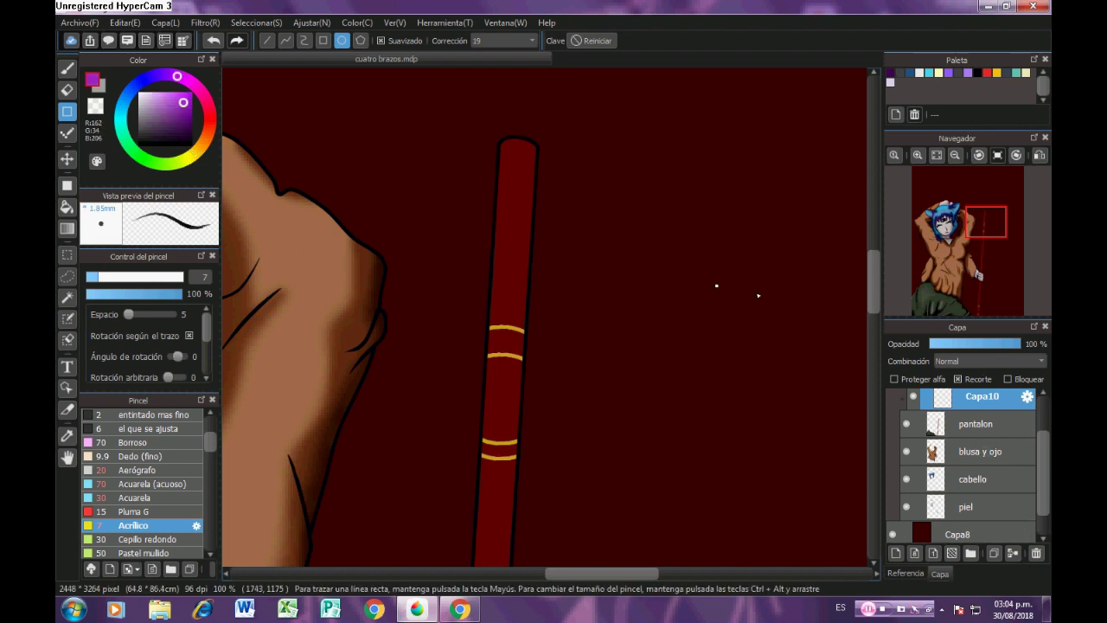
click(155, 498)
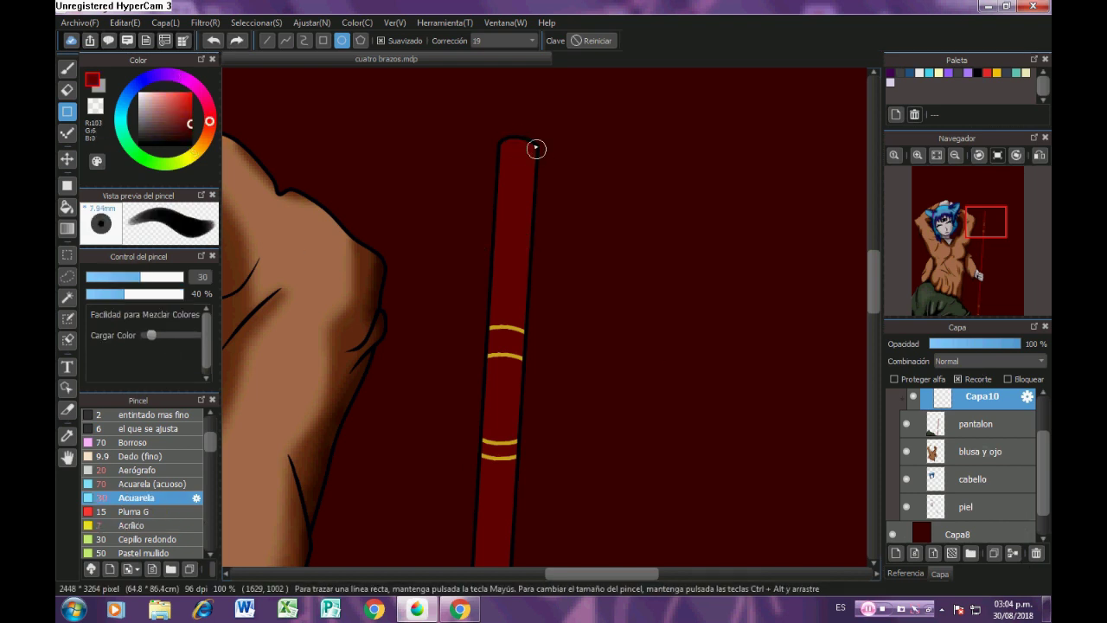
Try to shade the upper pole's right edge freehand in dark red R103 G6 B0 with Capa10 set to Multiplicación.
scroll(538, 410, down, 1)
scroll(516, 435, up, 2)
click(68, 69)
drag(543, 183, 540, 313)
scroll(942, 363, down, 1)
scroll(549, 286, down, 3)
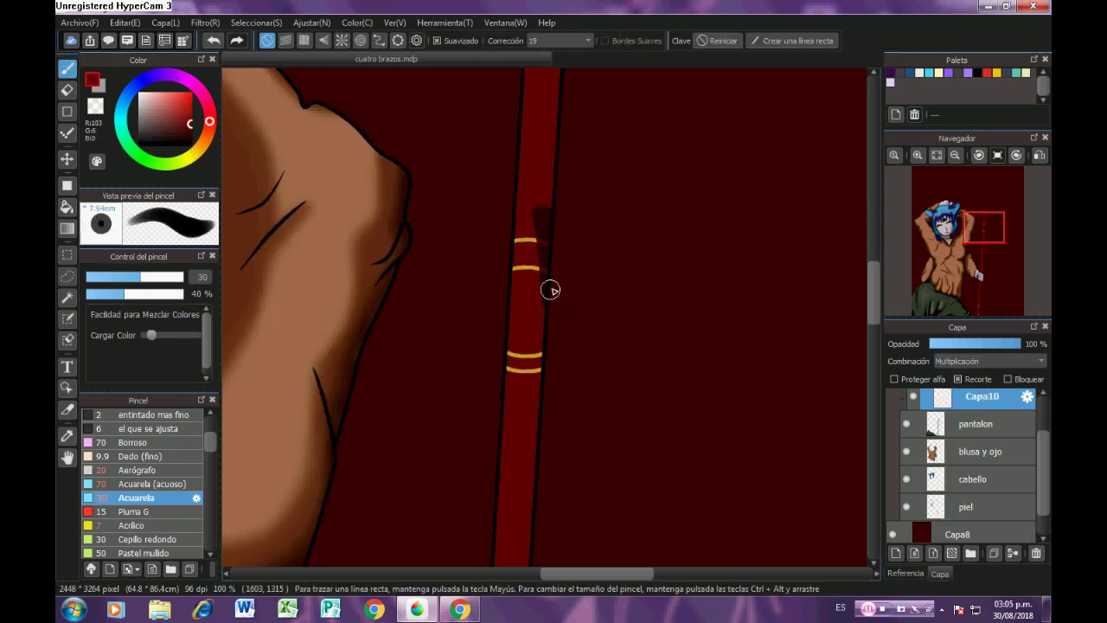
Shade the pole's right side with a full-length curve in R136 G14 B9 and soften it with the Borroso brush.
key(u)
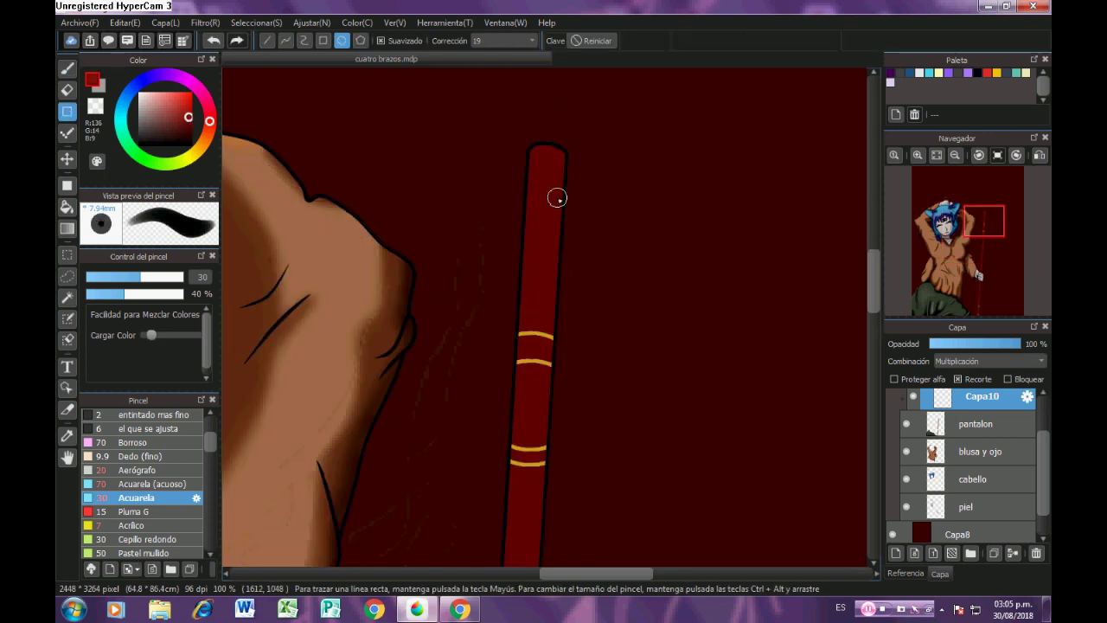
scroll(558, 146, down, 5)
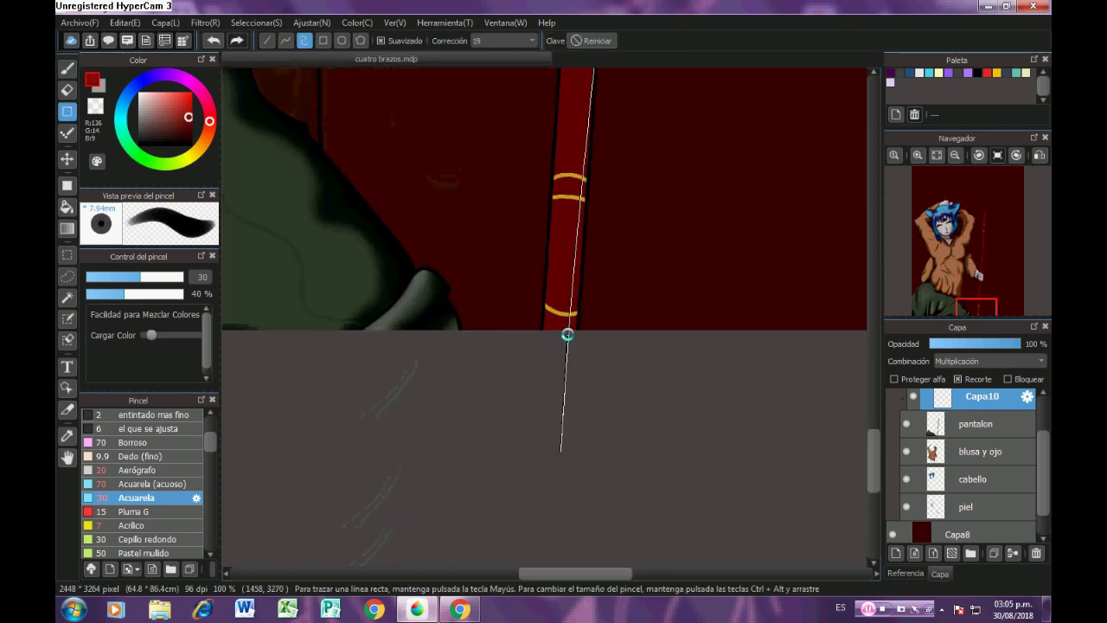
click(134, 442)
scroll(607, 191, up, 5)
key(b)
drag(509, 260, 502, 415)
drag(493, 494, 522, 156)
Check the whole drawing with the Capa8 background switched off and on.
scroll(510, 363, down, 6)
scroll(519, 470, down, 4)
scroll(411, 234, up, 3)
scroll(412, 235, down, 3)
click(894, 528)
click(895, 529)
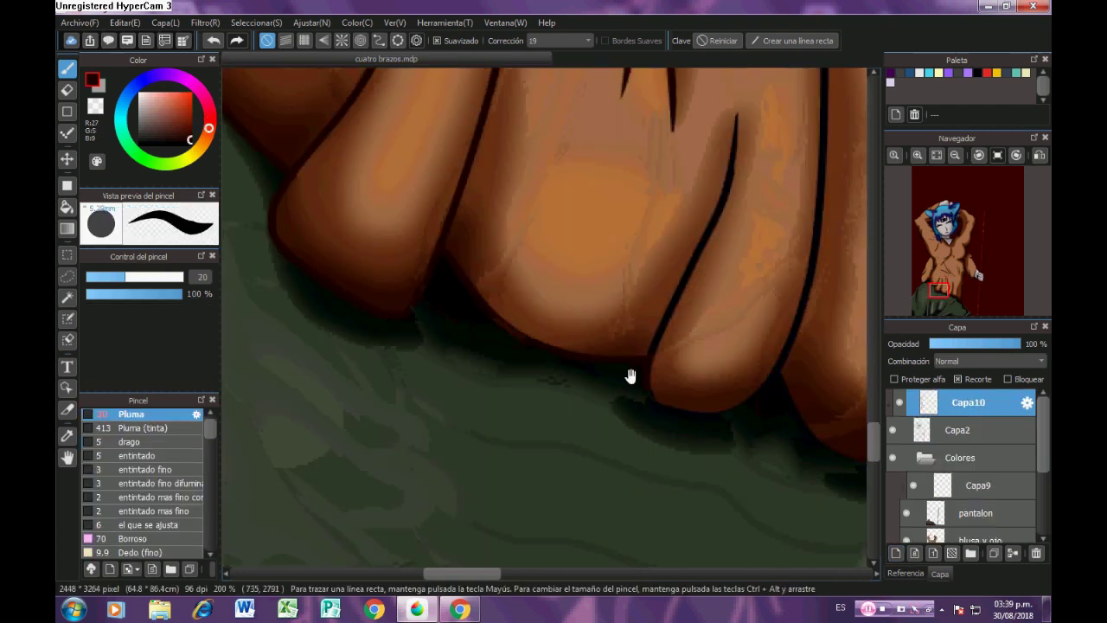
Recolour the sweater hem outlines dark brown R27 G5 B0 on Capa10 clipped above Capa2, using Pluma at size 20.
drag(630, 376, 622, 372)
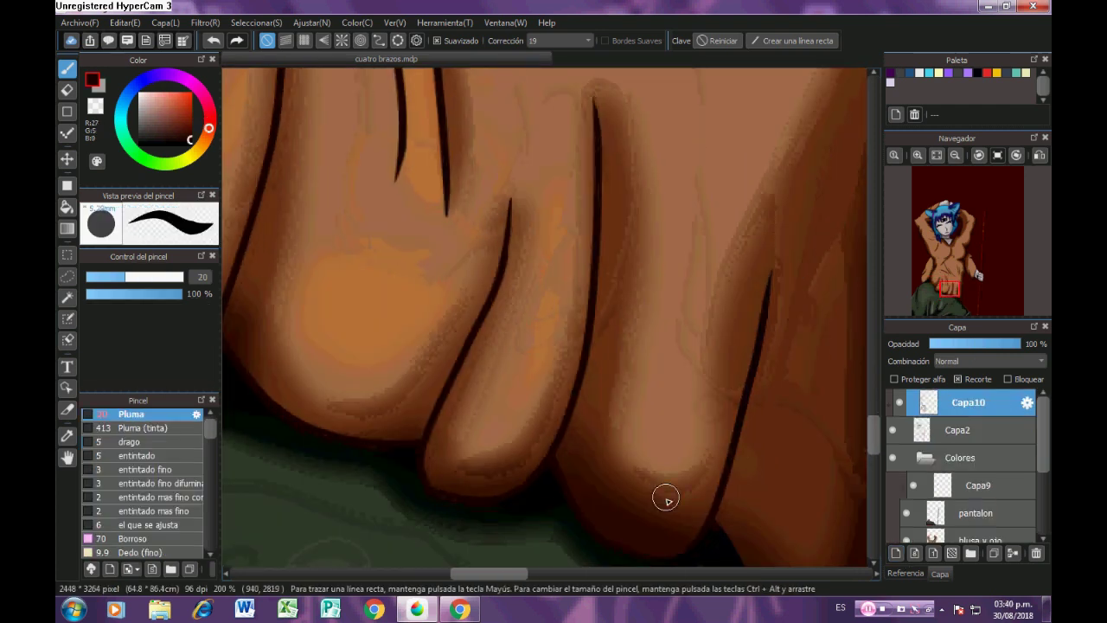
click(460, 610)
click(460, 611)
drag(636, 538, 572, 393)
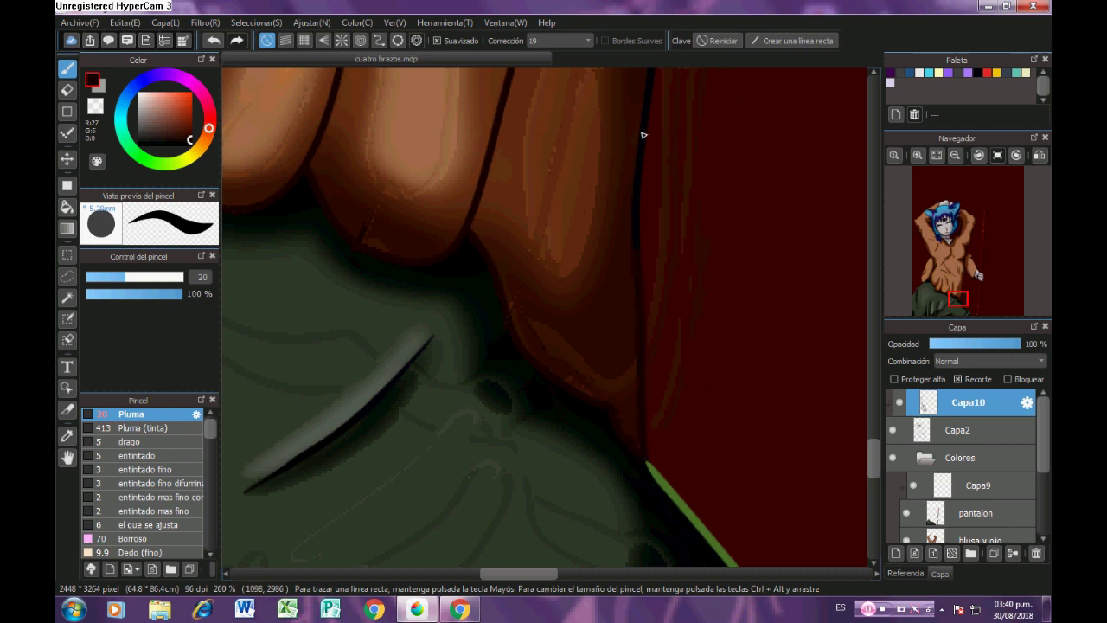
Recolour the trouser outlines in near-black R3 G6 B12 with Pluma at size 50.
scroll(643, 135, up, 5)
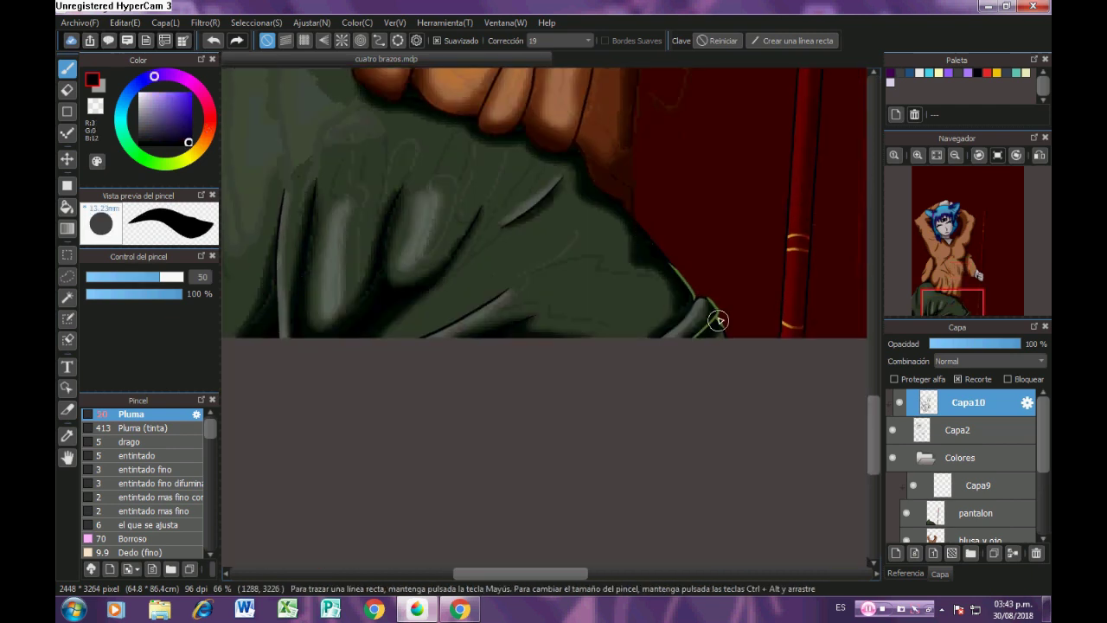
scroll(719, 319, down, 3)
drag(692, 130, 709, 485)
Set the colour to R57 G46 B48 and recolour the outlines of the skin showing above the head at size 20.
scroll(615, 217, up, 6)
right_click(636, 251)
click(148, 132)
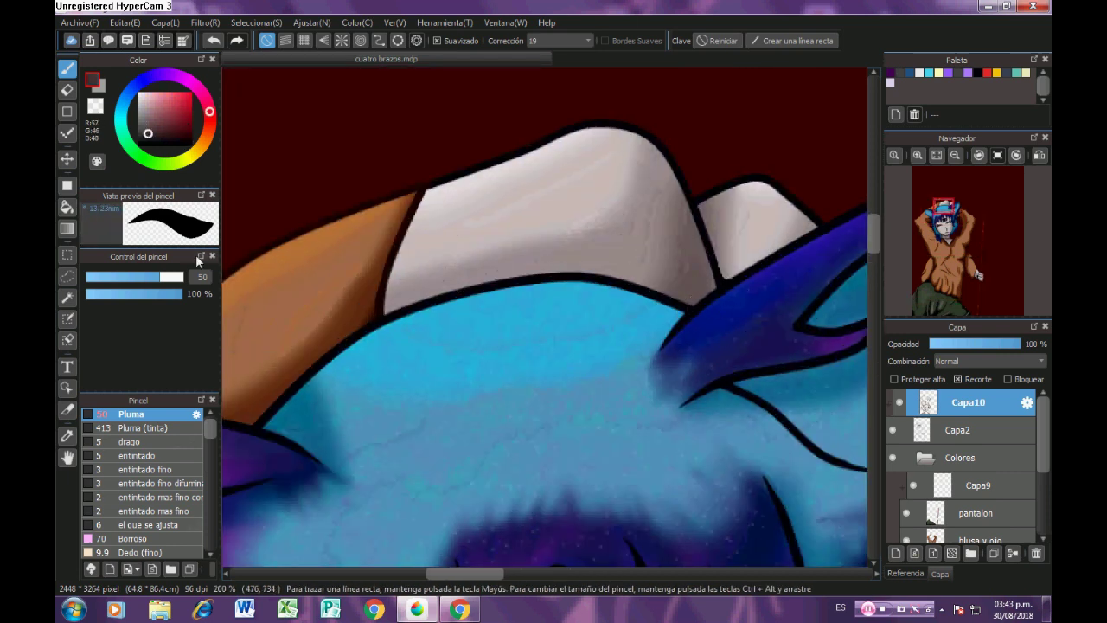
scroll(551, 138, right, 3)
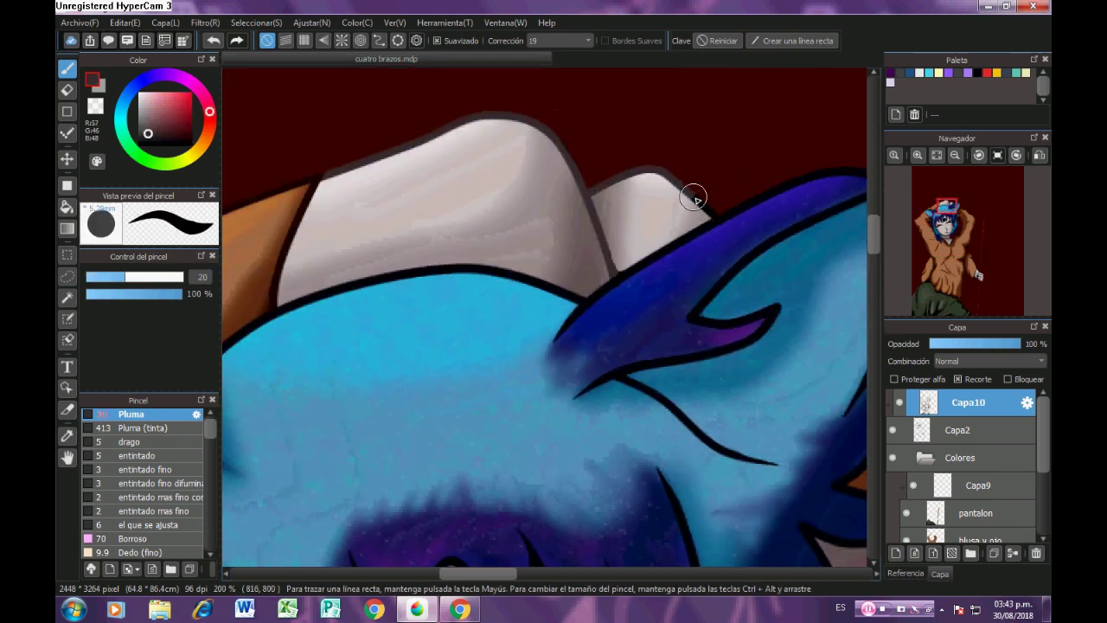
scroll(694, 198, down, 3)
Recolour the outlines of the skin beside the hair and of the nose, mouth and jaw in R57 G46 B48.
scroll(650, 265, up, 4)
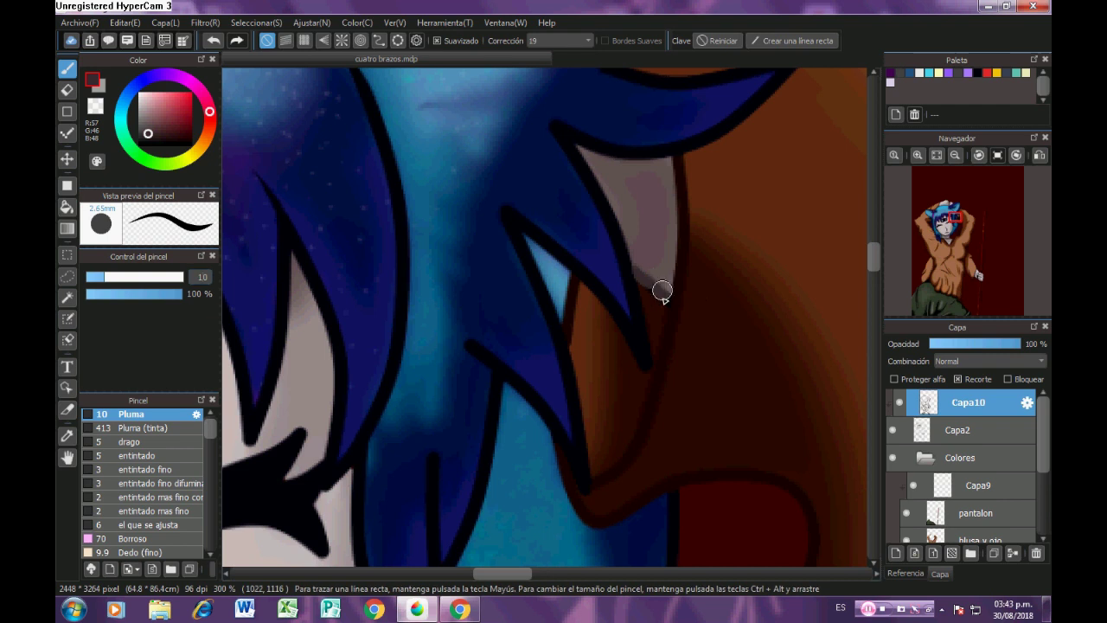
scroll(671, 341, down, 4)
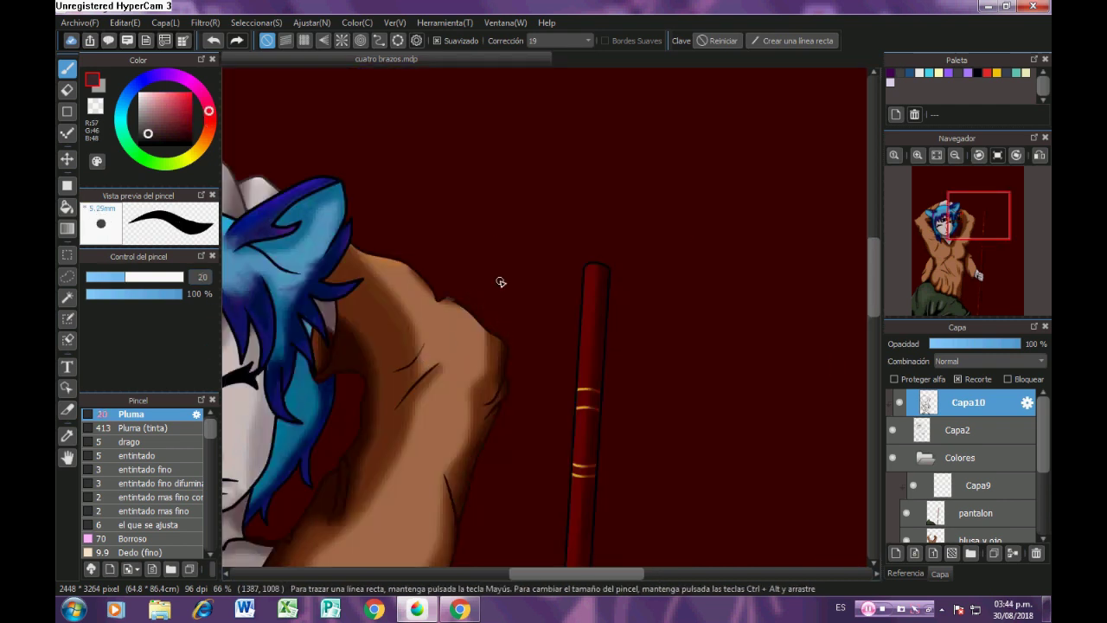
scroll(501, 282, up, 3)
scroll(465, 213, down, 3)
scroll(487, 383, up, 4)
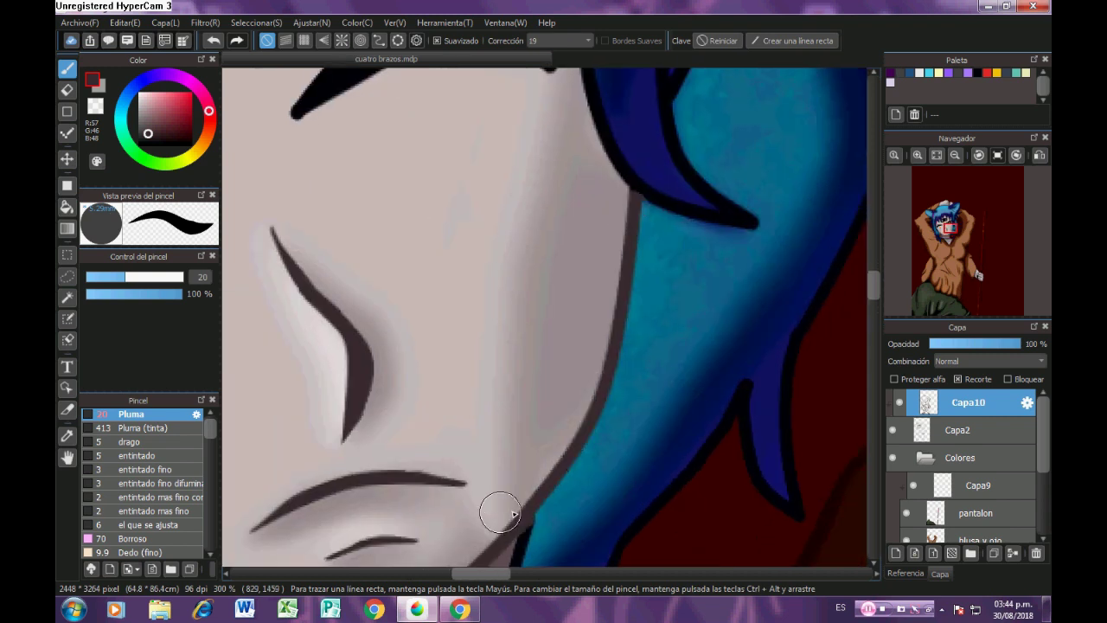
scroll(480, 294, down, 4)
Recolour the chin, neck and collarbone outlines in R57 G46 B48.
scroll(319, 234, up, 4)
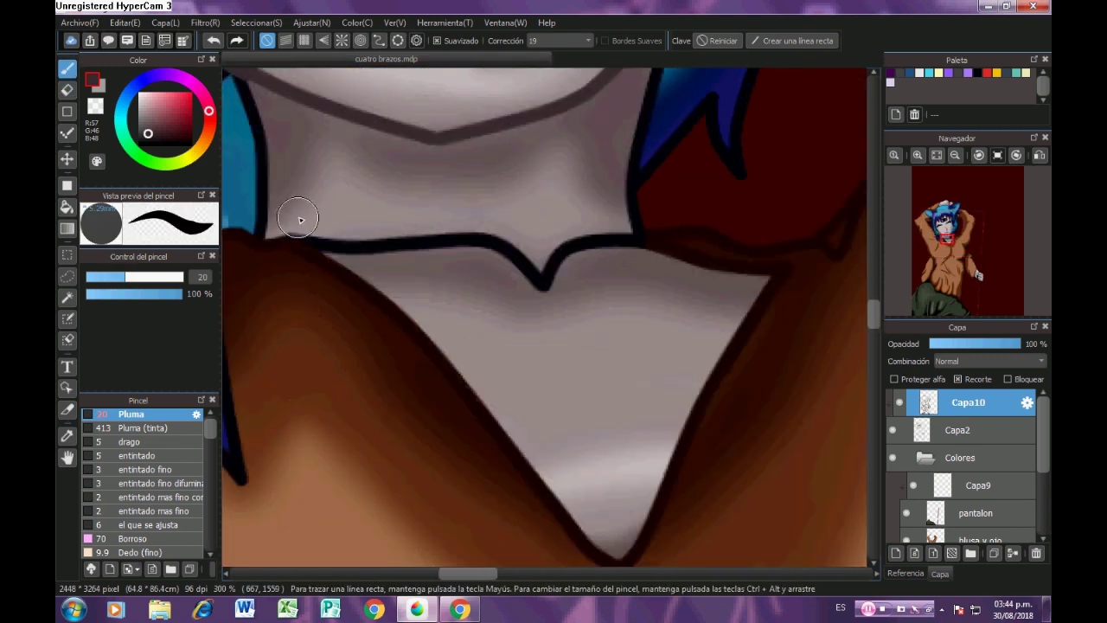
drag(621, 246, 638, 238)
scroll(629, 237, down, 4)
scroll(649, 212, up, 4)
mouse_move(601, 116)
mouse_down()
mouse_move(548, 226)
mouse_move(543, 318)
mouse_up()
Recolour the outer contour of the fist gripping the pole in R57 G46 B48.
scroll(539, 300, down, 6)
scroll(688, 490, up, 6)
drag(591, 164, 613, 369)
mouse_move(533, 213)
mouse_down()
mouse_move(635, 391)
mouse_move(590, 346)
mouse_up()
mouse_move(597, 329)
mouse_down()
mouse_move(681, 356)
mouse_move(627, 284)
mouse_up()
mouse_move(731, 320)
mouse_down()
mouse_move(680, 462)
mouse_move(693, 233)
mouse_up()
drag(737, 186, 720, 394)
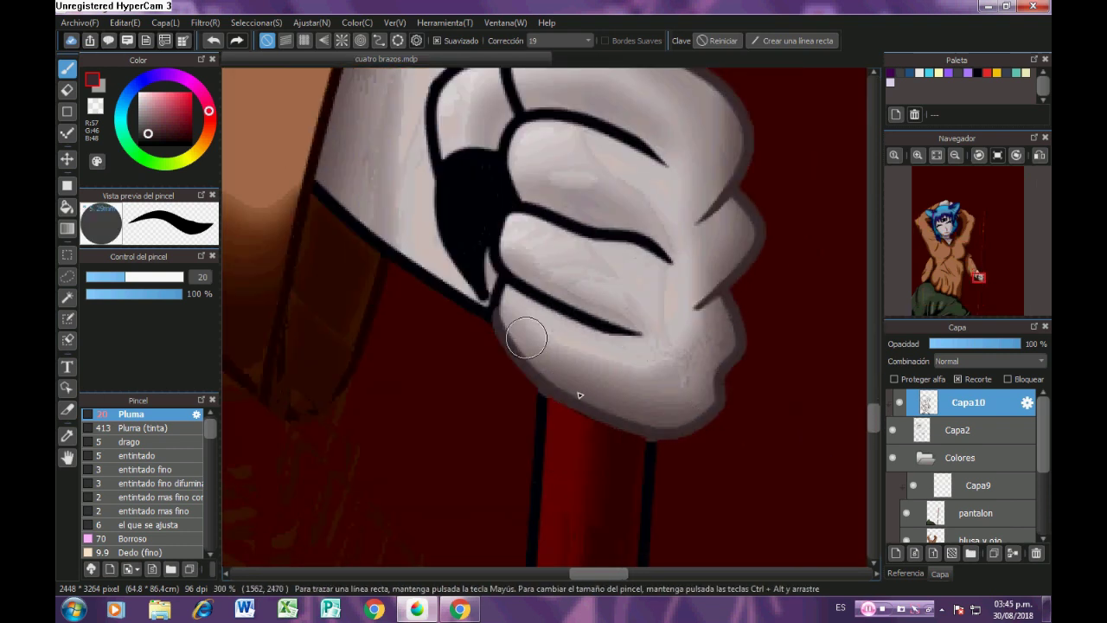
drag(526, 338, 630, 434)
drag(742, 430, 564, 334)
Recolour the wrist, thumb and inner finger lines of the fist, using a size 10 eraser for clean-up around the black gap.
scroll(648, 275, up, 1)
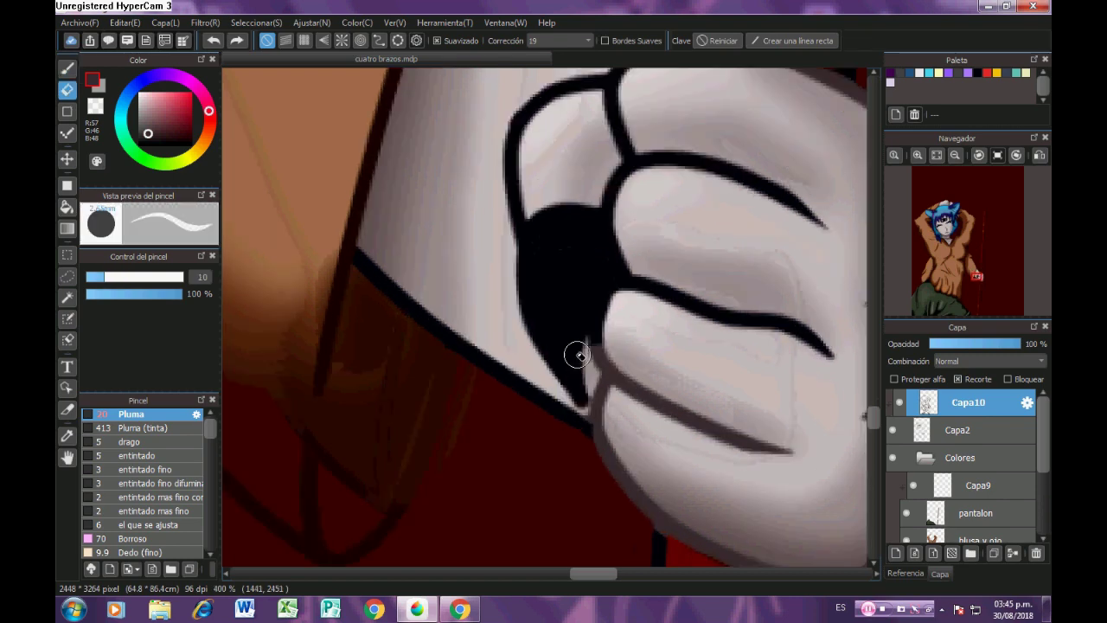
drag(477, 334, 584, 440)
scroll(564, 424, down, 2)
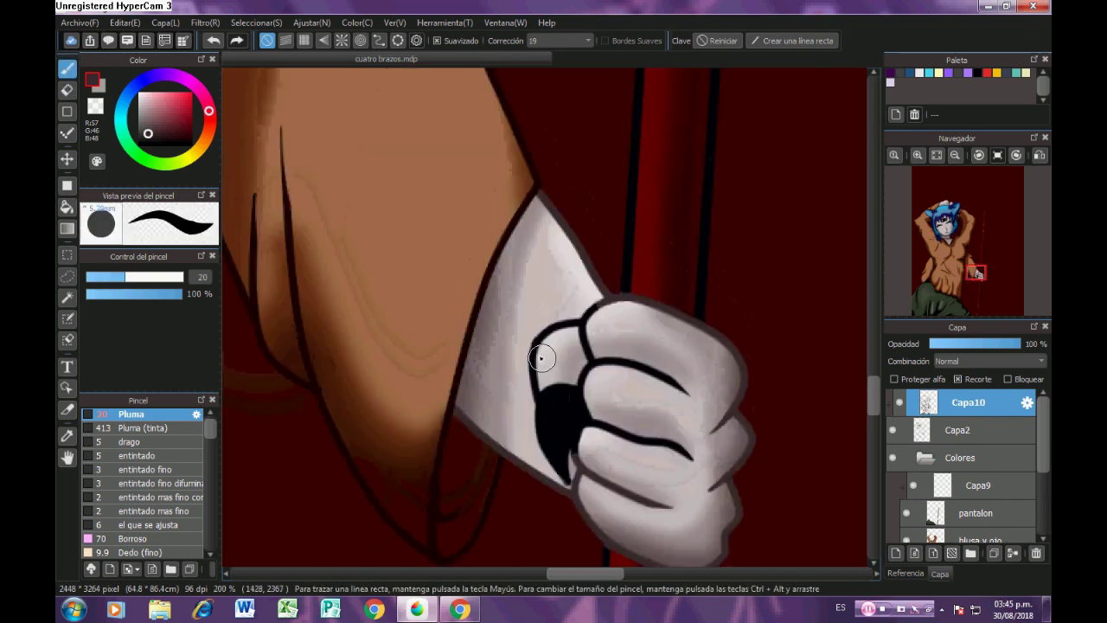
scroll(544, 358, up, 3)
drag(508, 398, 689, 180)
drag(689, 180, 567, 213)
mouse_move(566, 199)
mouse_down()
mouse_move(588, 260)
mouse_move(852, 394)
mouse_up()
drag(852, 394, 773, 260)
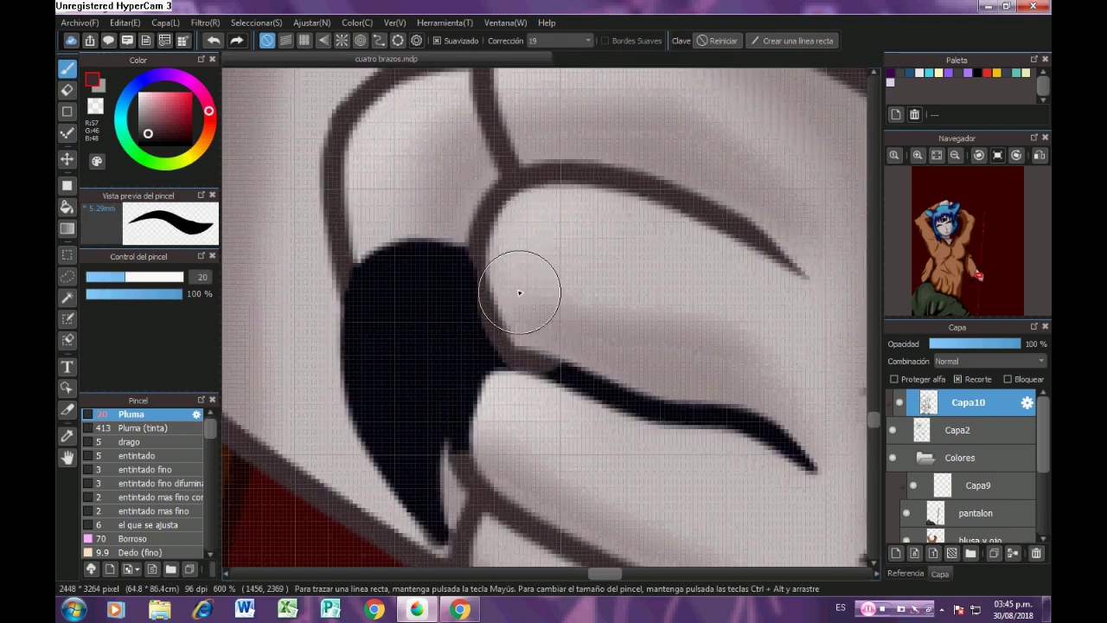
Set the colour to navy R19 G16 B57 and recolour the upper outline of the left cat ear's dark tip.
scroll(506, 329, down, 1)
scroll(750, 343, down, 8)
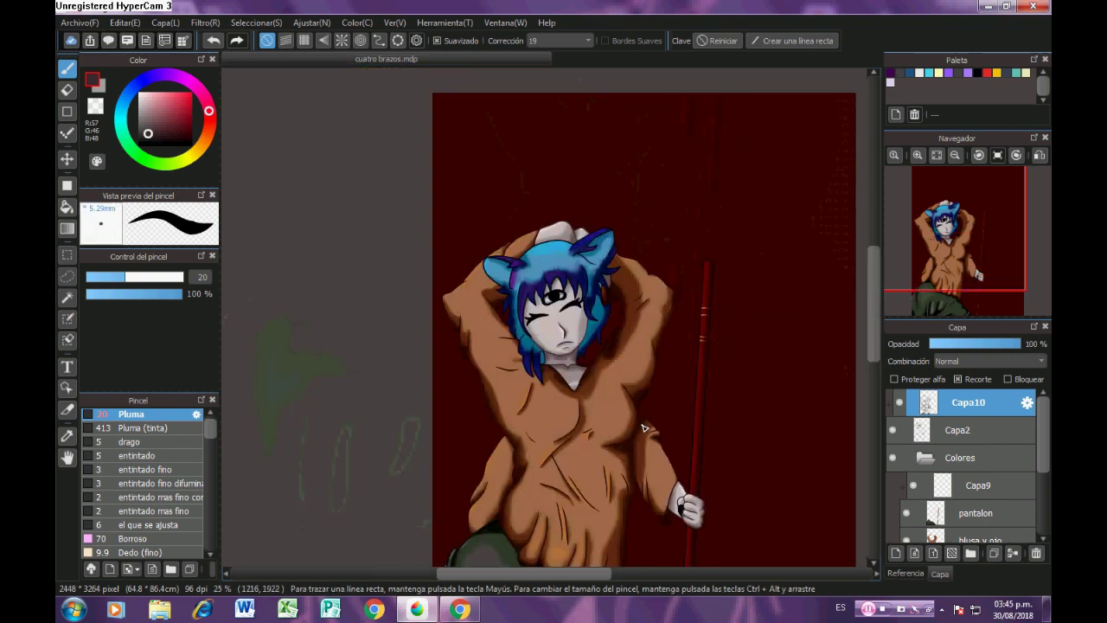
scroll(640, 410, up, 4)
scroll(485, 294, up, 3)
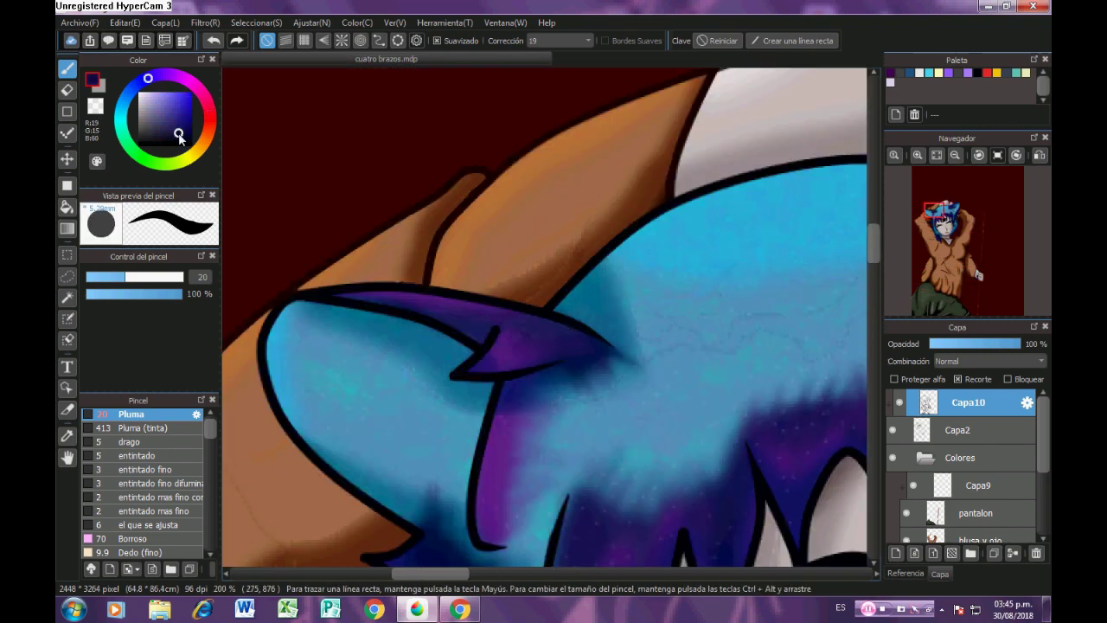
click(179, 136)
scroll(655, 360, up, 2)
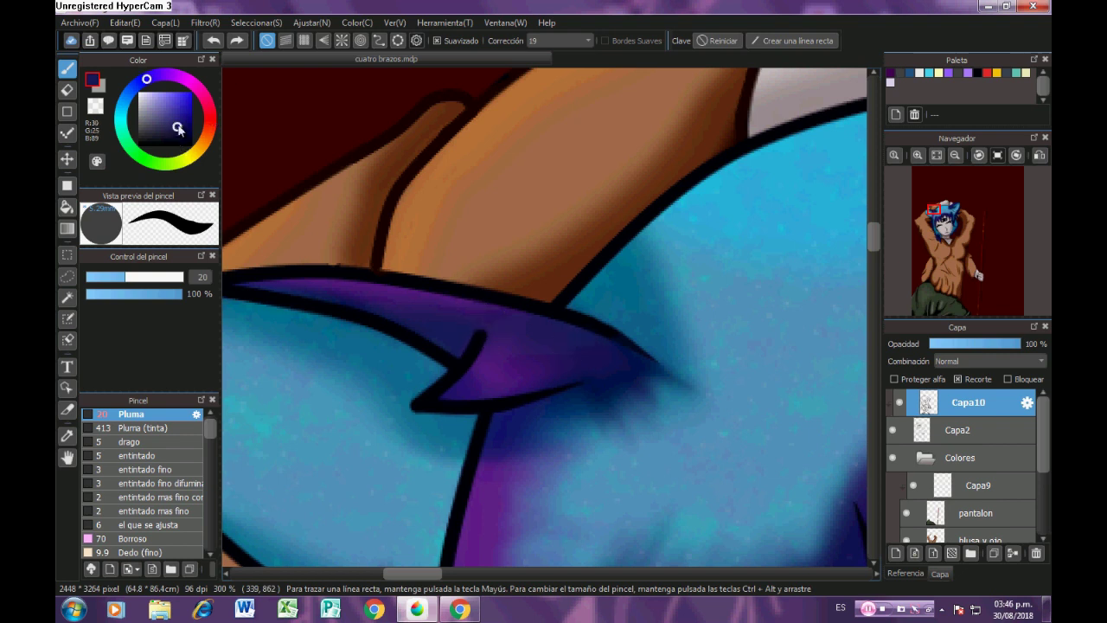
drag(333, 286, 371, 314)
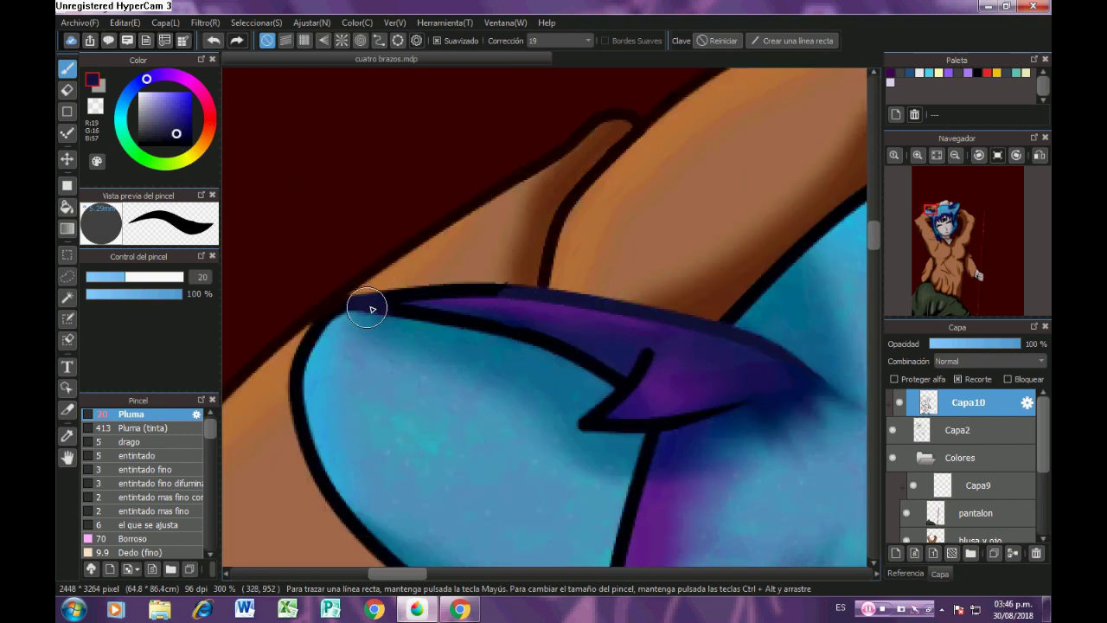
Recolour the outlines of the purple and dark blue hair strands in navy down both sides of the face.
drag(739, 382, 707, 317)
drag(573, 536, 608, 315)
drag(597, 476, 629, 389)
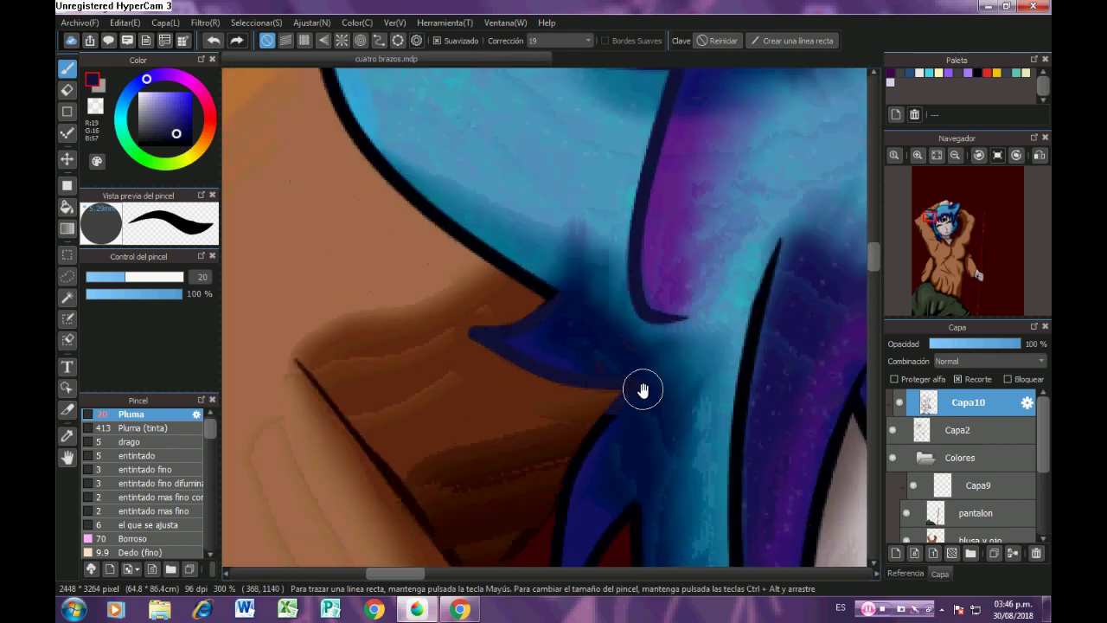
drag(603, 437, 636, 345)
drag(609, 398, 707, 212)
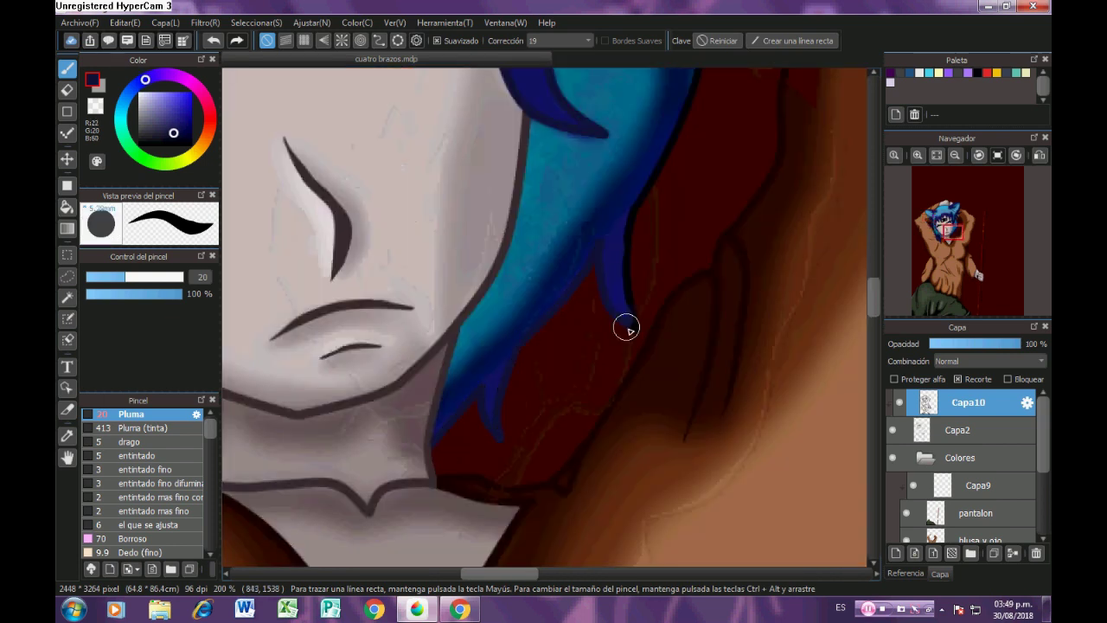
scroll(626, 329, down, 4)
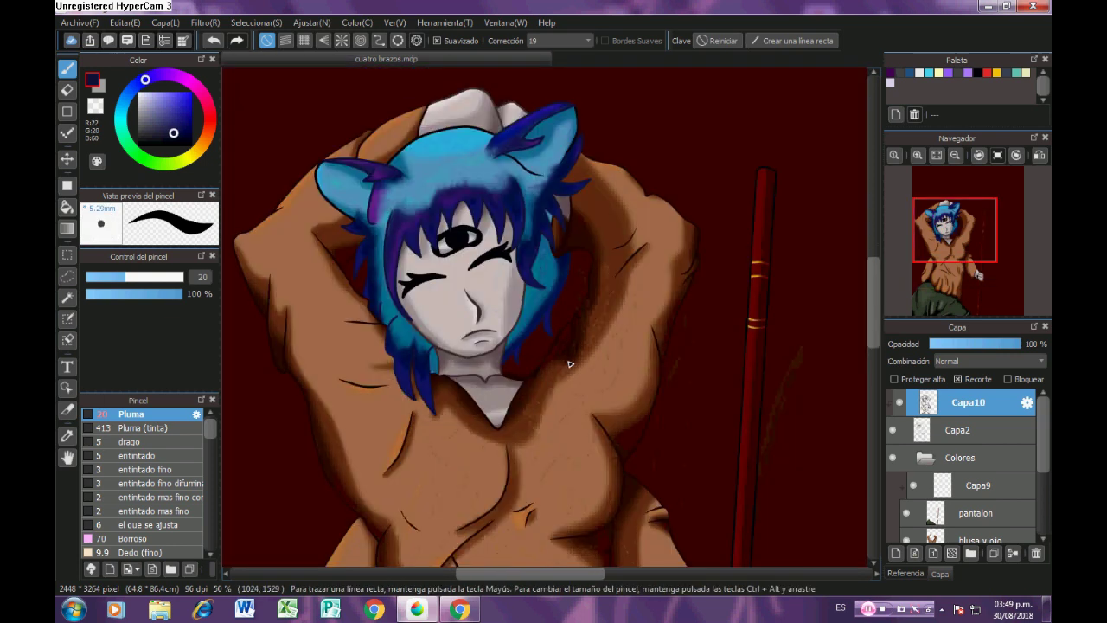
Recolour the light-blue outlines of the right ear and the top of the head in teal R20 G74 B103.
scroll(548, 132, up, 3)
scroll(494, 168, up, 3)
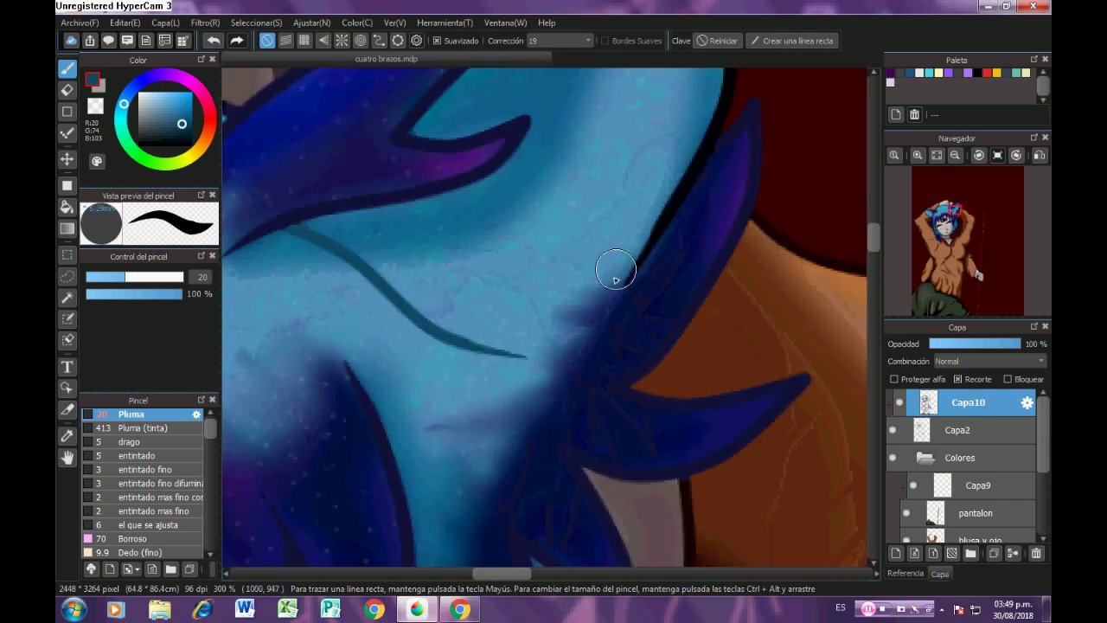
right_click(691, 272)
drag(677, 294, 653, 298)
right_click(650, 294)
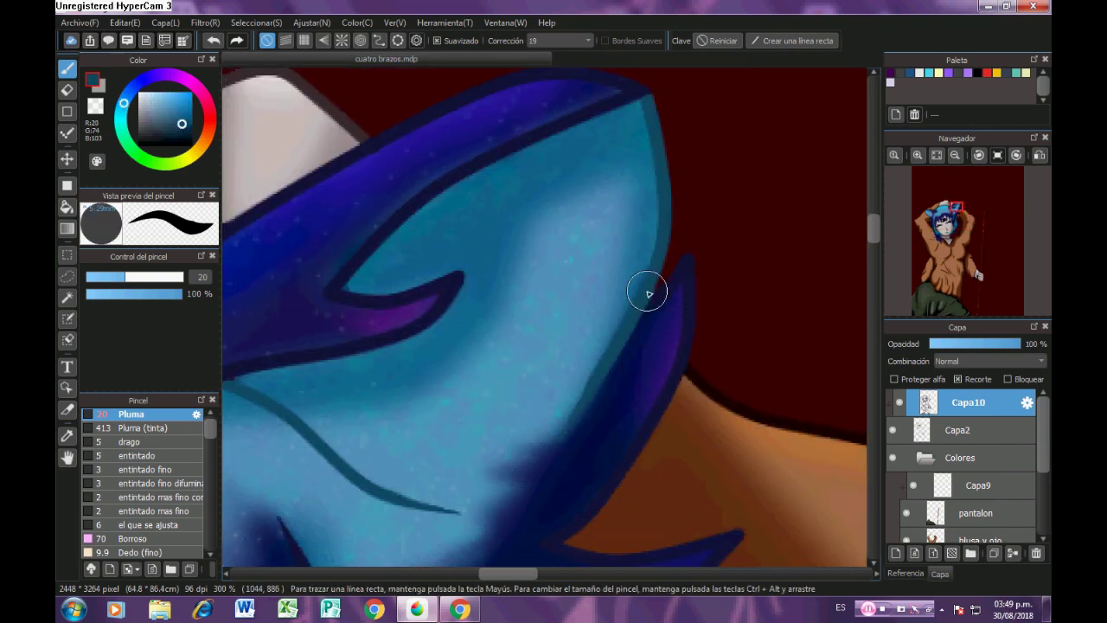
drag(364, 294, 848, 316)
drag(432, 307, 692, 136)
drag(567, 280, 250, 363)
drag(265, 252, 695, 265)
Recolour the sleeve edge beside the raised hand in dark brown R27 G5 B0.
scroll(695, 265, down, 3)
scroll(521, 250, up, 3)
right_click(524, 251)
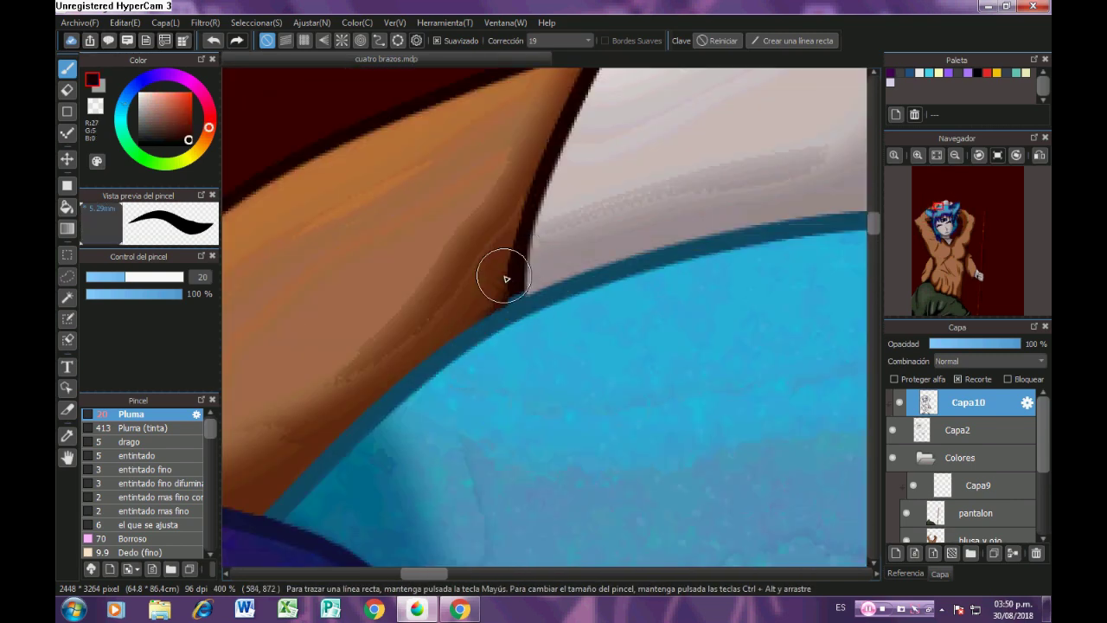
scroll(517, 270, down, 2)
scroll(514, 377, up, 1)
Recolour the left ear's light-blue outline in teal R20 G74 B103.
right_click(640, 190)
scroll(352, 251, up, 1)
mouse_move(356, 187)
mouse_down()
mouse_move(378, 376)
mouse_move(328, 271)
mouse_up()
drag(317, 273, 491, 410)
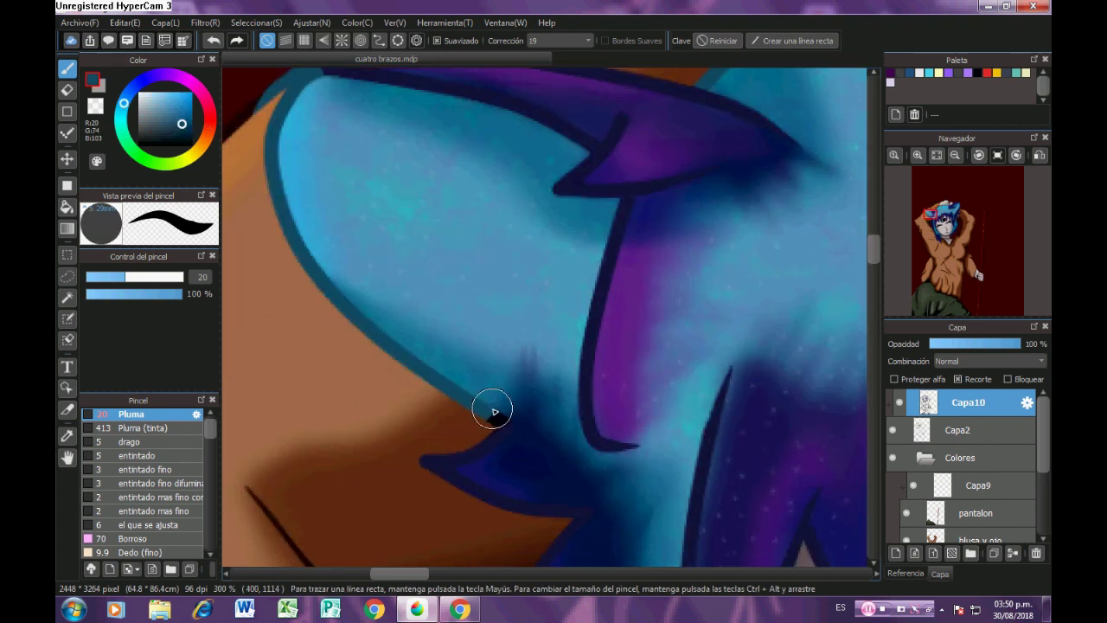
scroll(491, 347, up, 1)
right_click(531, 188)
drag(531, 188, 472, 231)
Set the Pluma colour to dark red R27 G0 B0 for the outline of the lower pole.
scroll(493, 290, down, 4)
drag(665, 383, 579, 278)
scroll(579, 279, down, 3)
drag(665, 486, 605, 309)
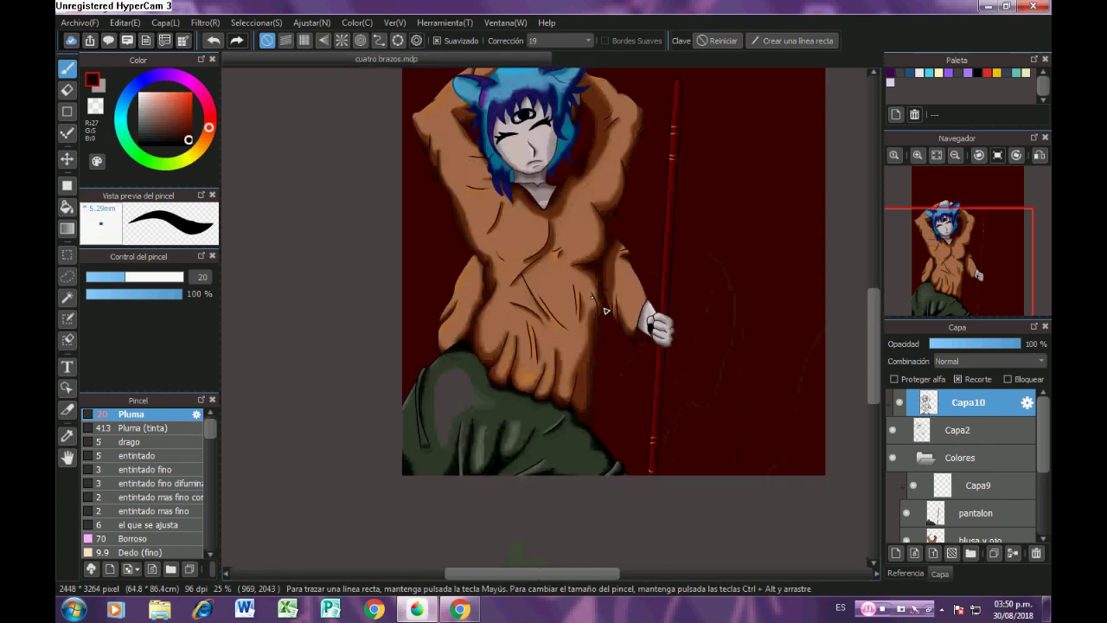
scroll(666, 385, up, 6)
right_click(669, 392)
right_click(550, 254)
drag(550, 254, 499, 346)
scroll(571, 173, down, 2)
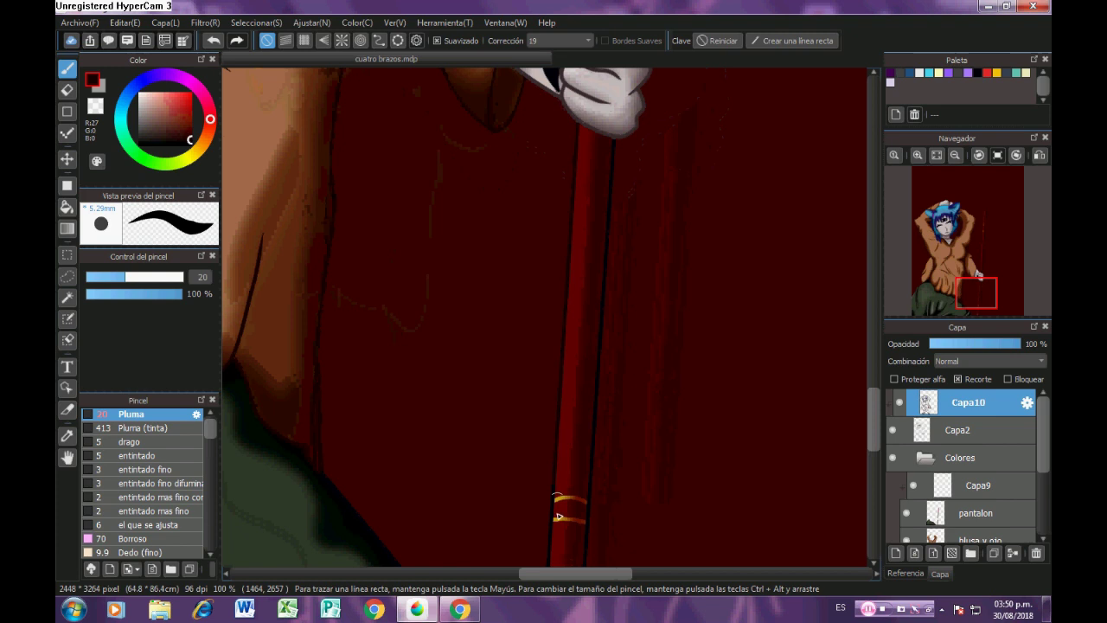
Trace the pole's outline below the fist with the curve shape tool in R27 G0 B0.
drag(578, 467, 590, 277)
scroll(584, 428, up, 1)
click(68, 112)
drag(608, 104, 601, 554)
scroll(624, 251, up, 2)
double_click(625, 322)
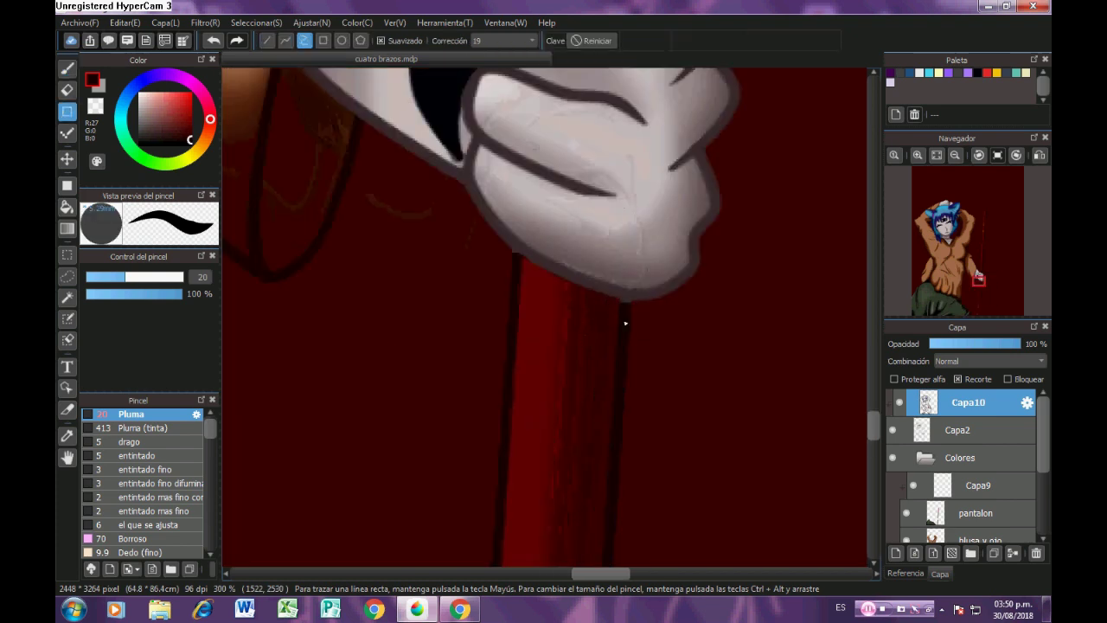
Touch up the outlines where the pole meets the underside of the fist, using R57 G46 B48 for the hand.
key(b)
right_click(539, 259)
scroll(541, 248, up, 1)
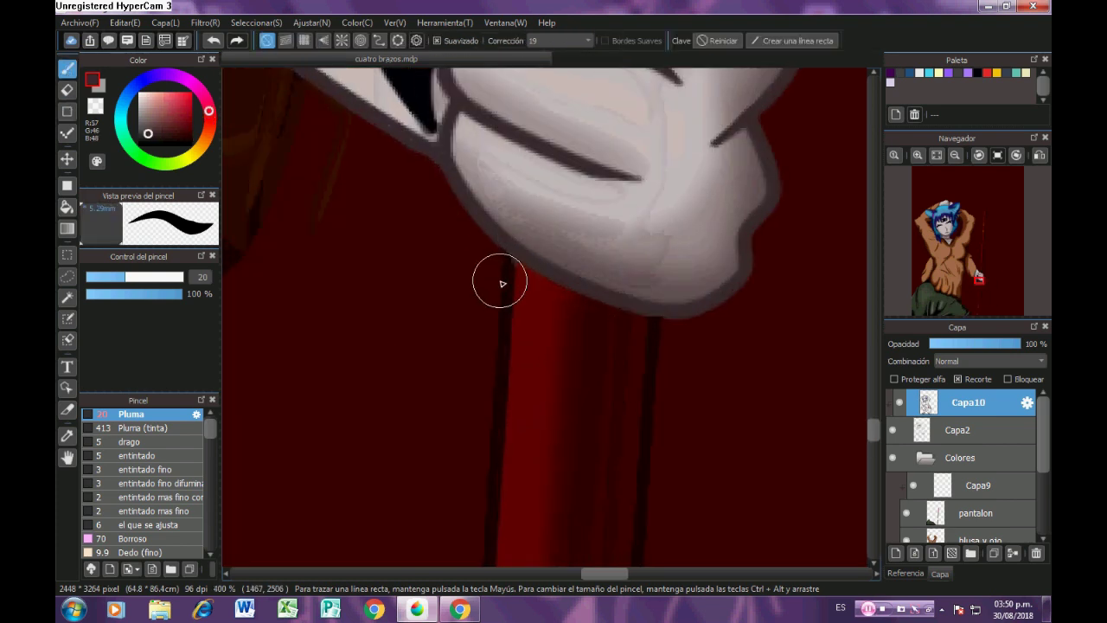
right_click(672, 308)
scroll(730, 294, down, 4)
mouse_move(718, 303)
mouse_down()
mouse_move(650, 373)
mouse_move(675, 519)
mouse_move(667, 185)
mouse_up()
Recolour the ends of the pole's outlines where they meet the upper side of the fist in dark red R27 G0 B0.
scroll(762, 233, up, 3)
key(u)
scroll(663, 274, down, 3)
scroll(666, 185, up, 5)
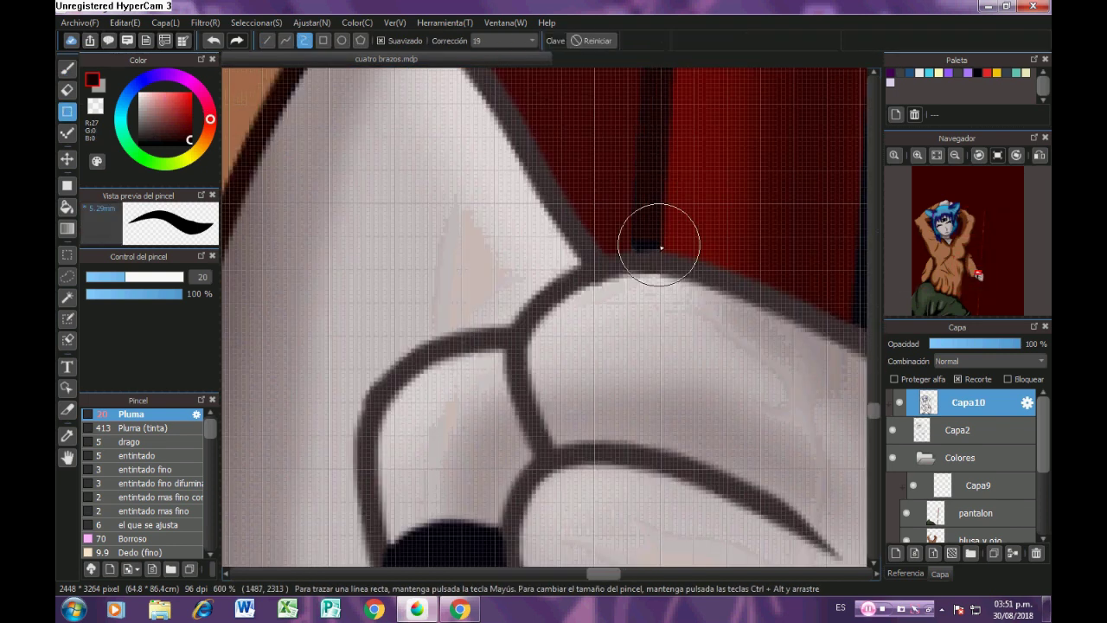
scroll(659, 244, up, 1)
key(b)
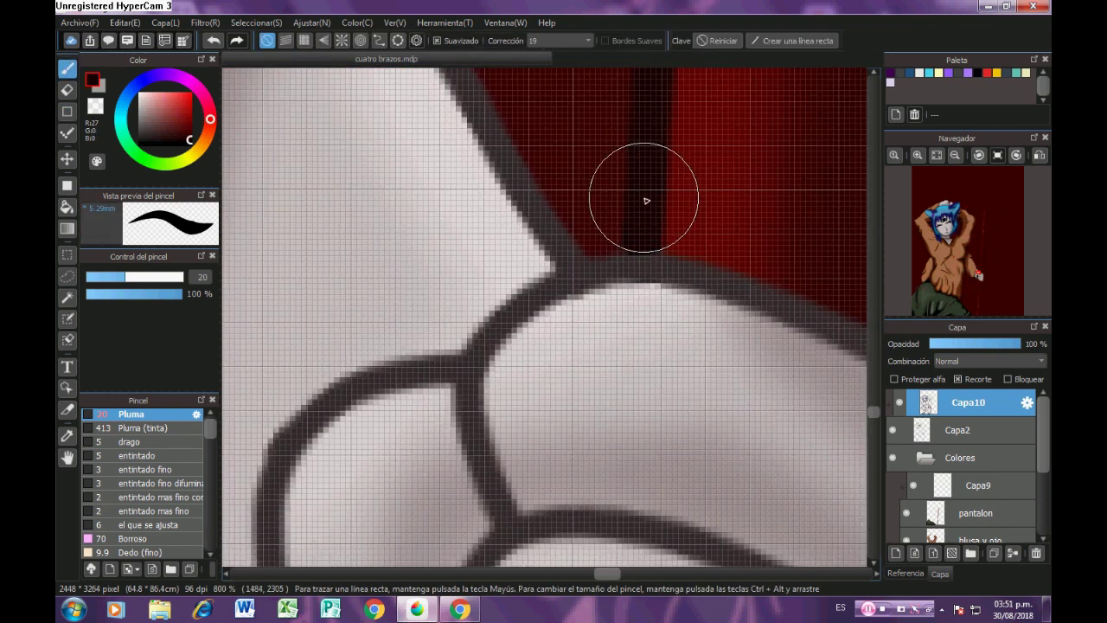
scroll(605, 208, down, 3)
scroll(633, 272, up, 3)
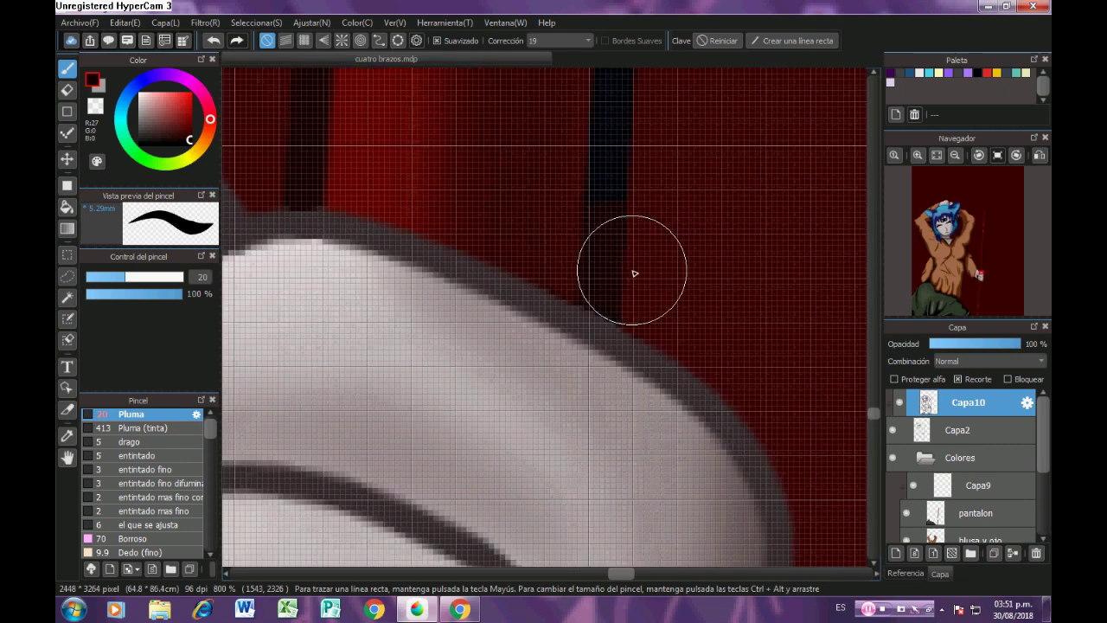
Trace the pole's outline upward from the fist with the curve shape tool in R27 G0 B0.
key(u)
scroll(609, 358, down, 4)
scroll(609, 358, down, 3)
scroll(631, 173, up, 3)
scroll(655, 311, down, 3)
scroll(621, 426, up, 3)
drag(620, 426, 597, 112)
scroll(593, 181, down, 5)
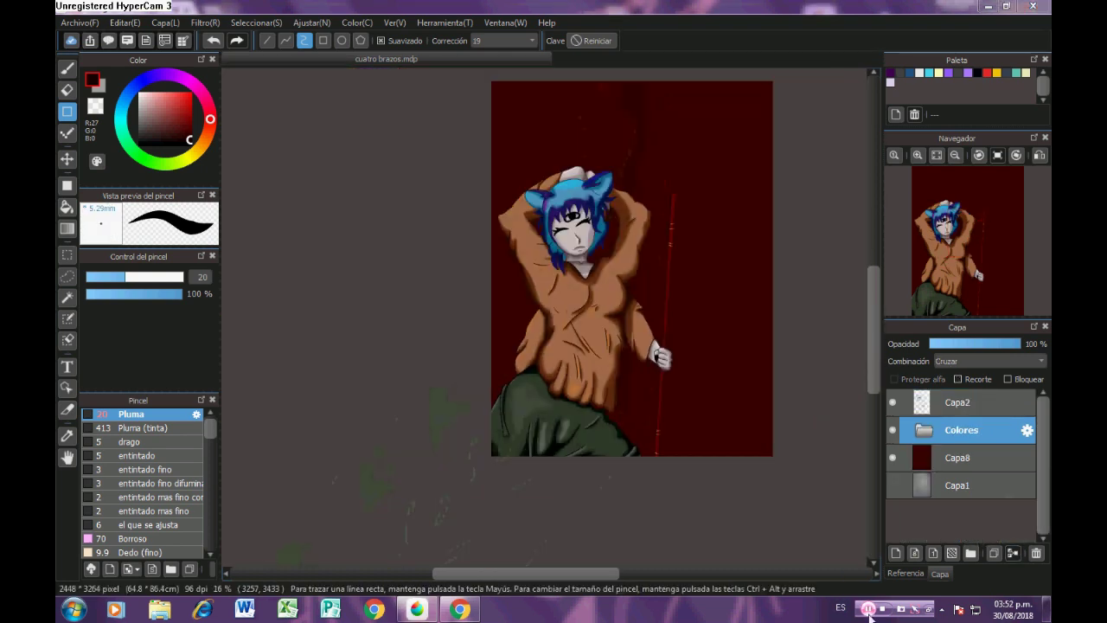
key(ctrl+t)
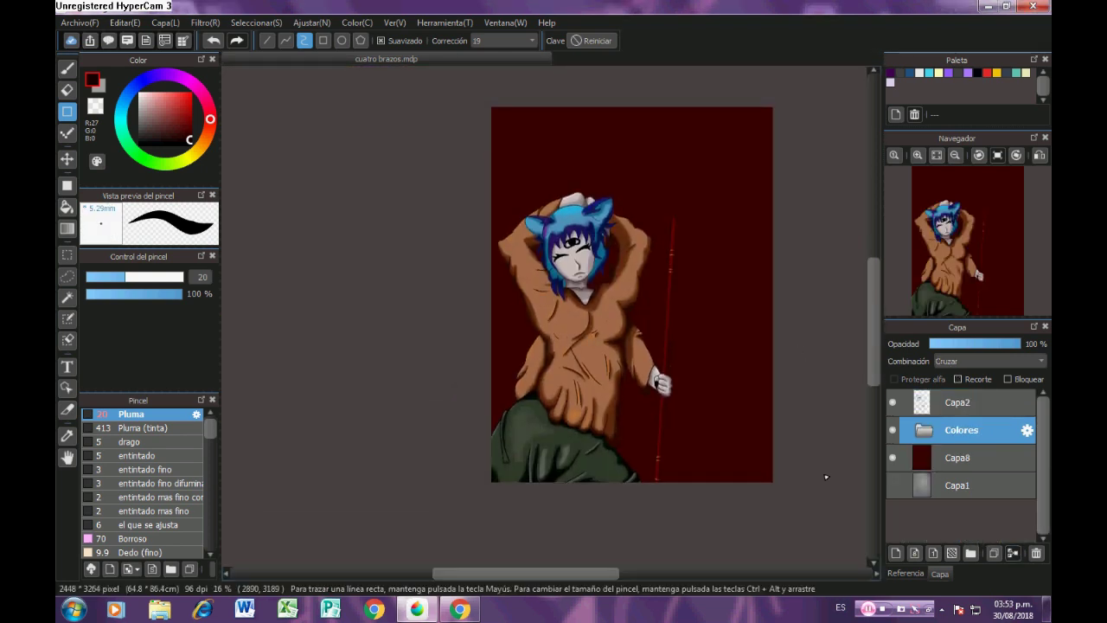
click(356, 22)
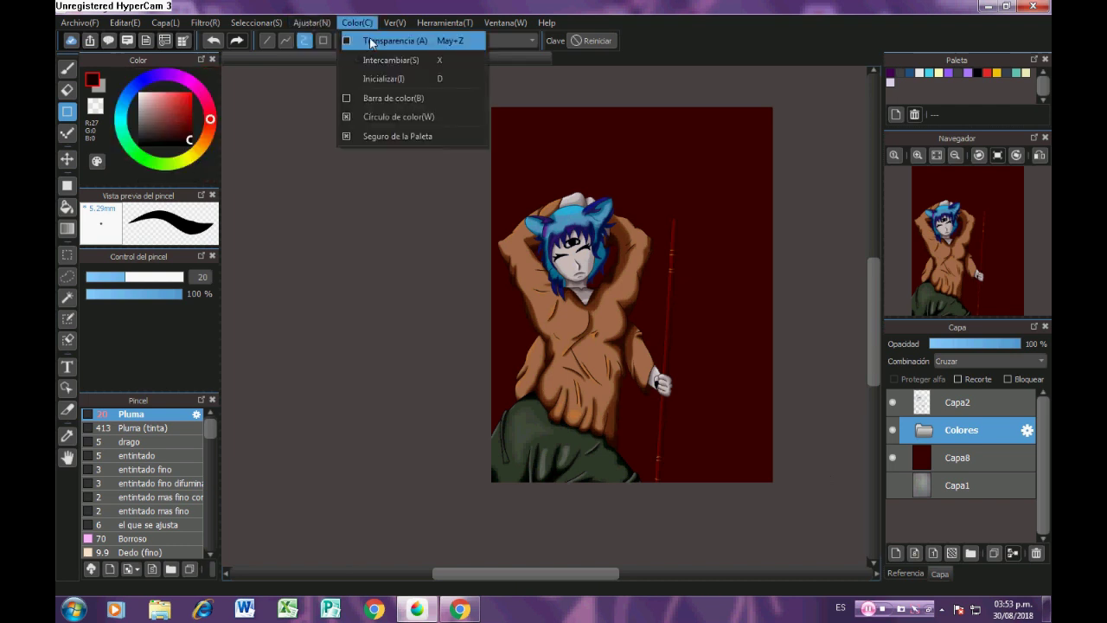
mouse_move(205, 23)
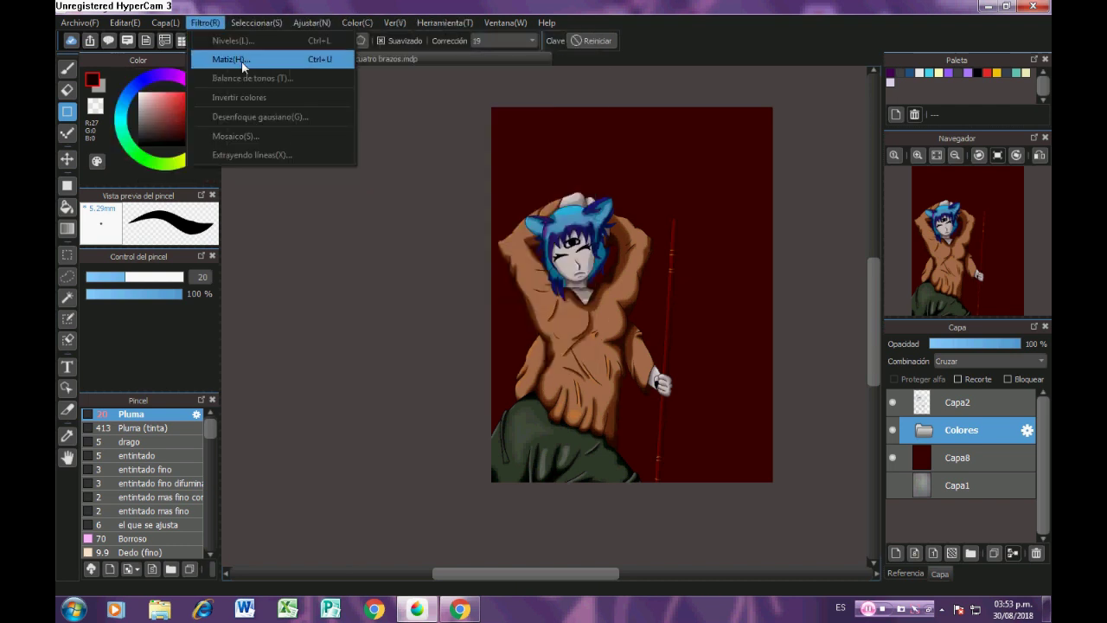
key(Escape)
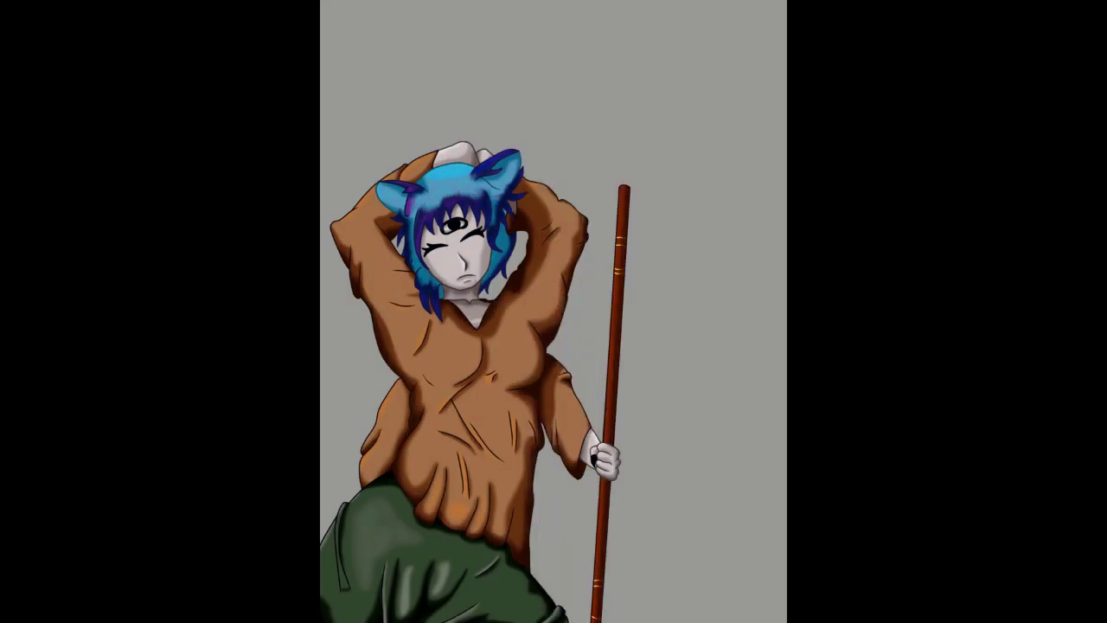